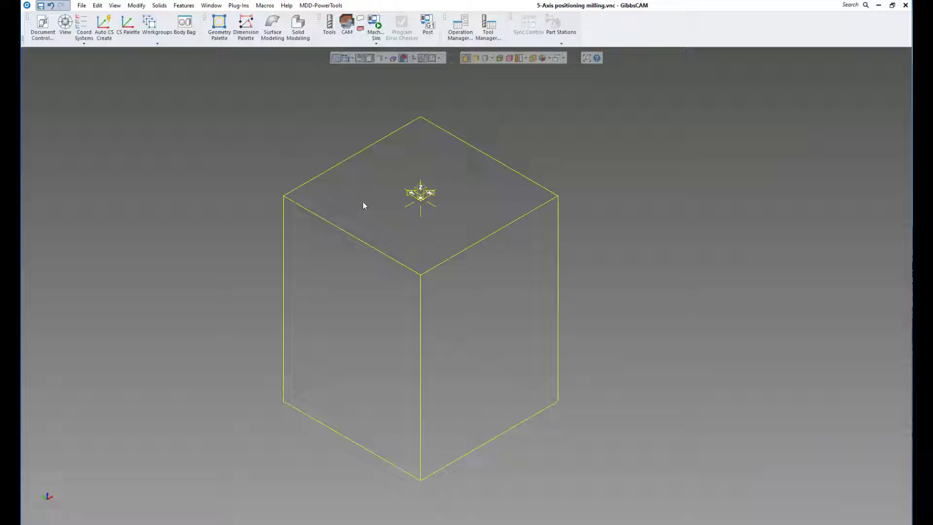
- Set the 5th axis to rotate around Y with a Z position of 0 in the document's machine setup
click(47, 23)
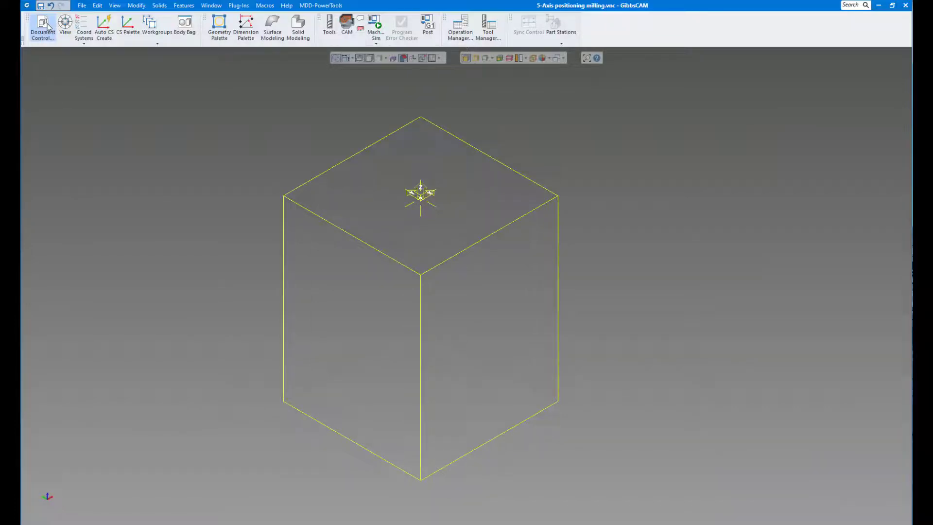
click(47, 26)
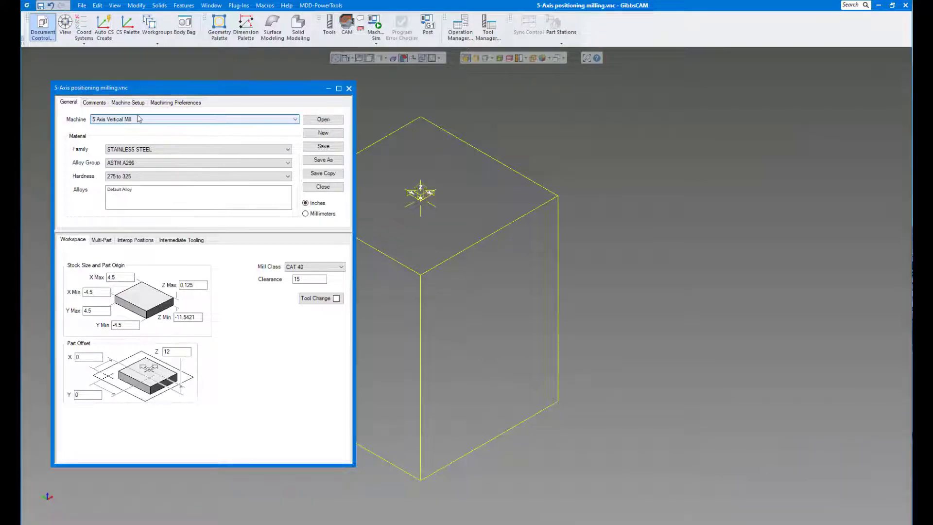
click(129, 103)
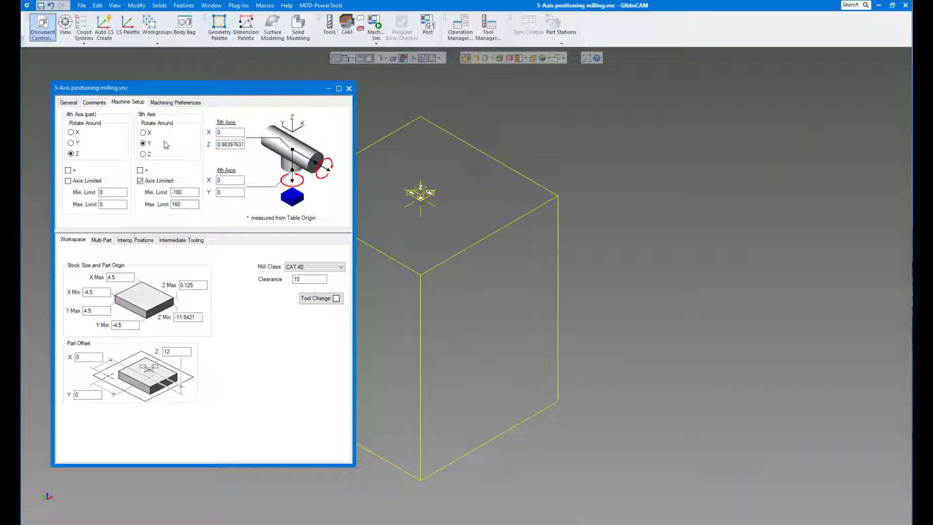
click(143, 132)
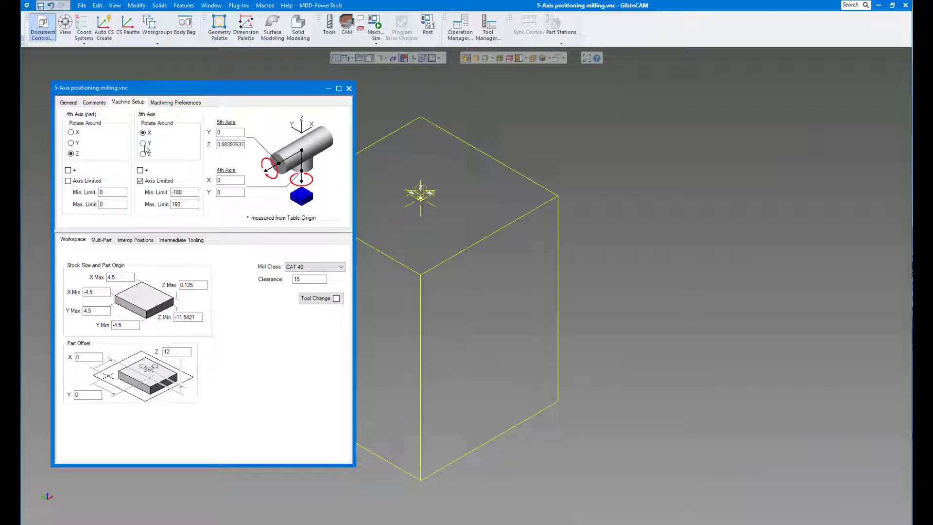
click(143, 144)
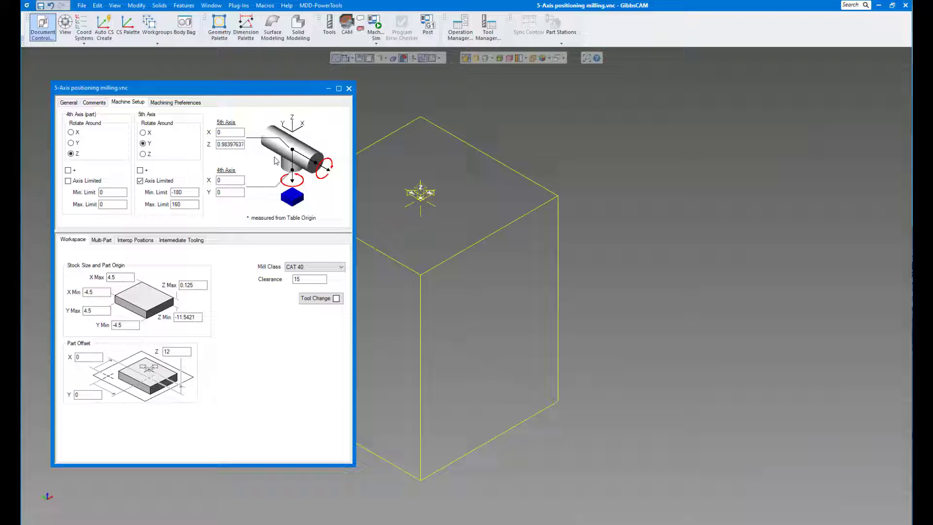
double_click(228, 144)
text(0)
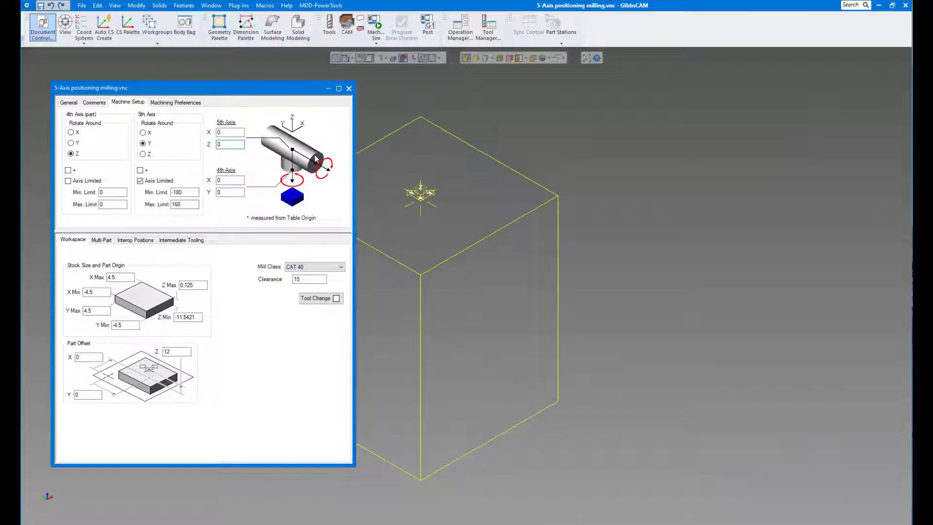
- Toggle the 5th and 4th axis directions, the 5th axis rotation around X and its axis limit, restoring each setting
click(141, 170)
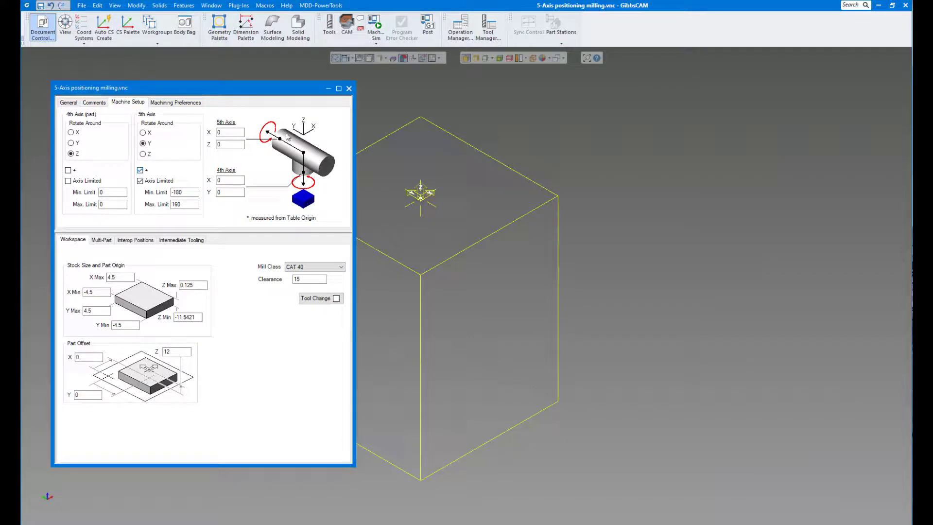
click(140, 170)
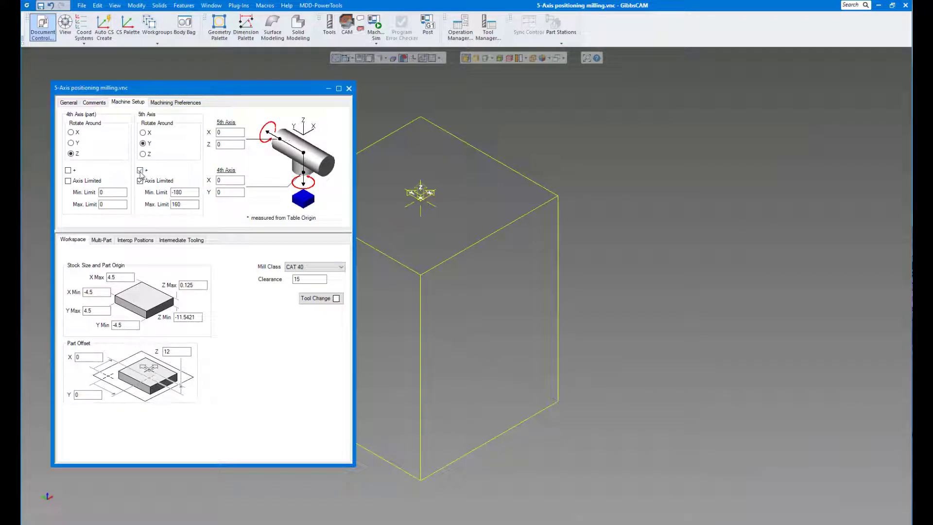
click(68, 171)
click(68, 170)
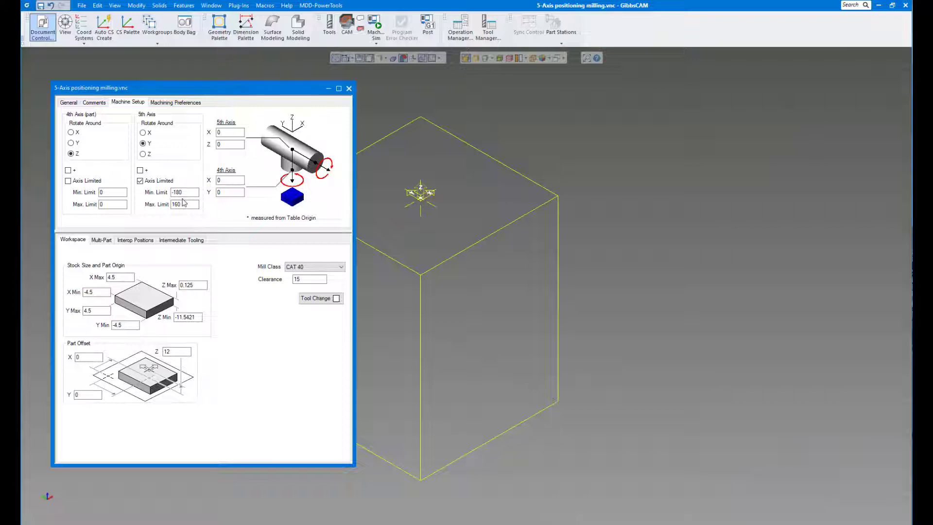
click(143, 133)
click(181, 203)
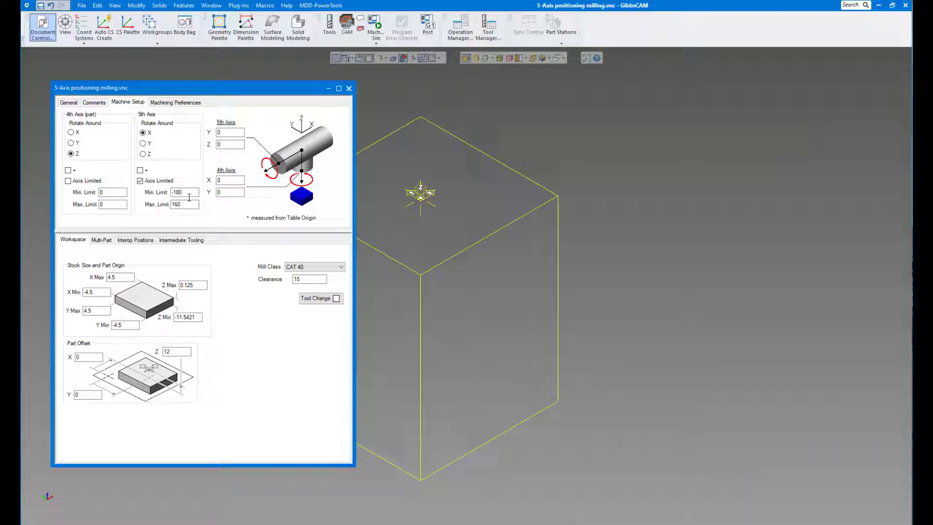
click(143, 144)
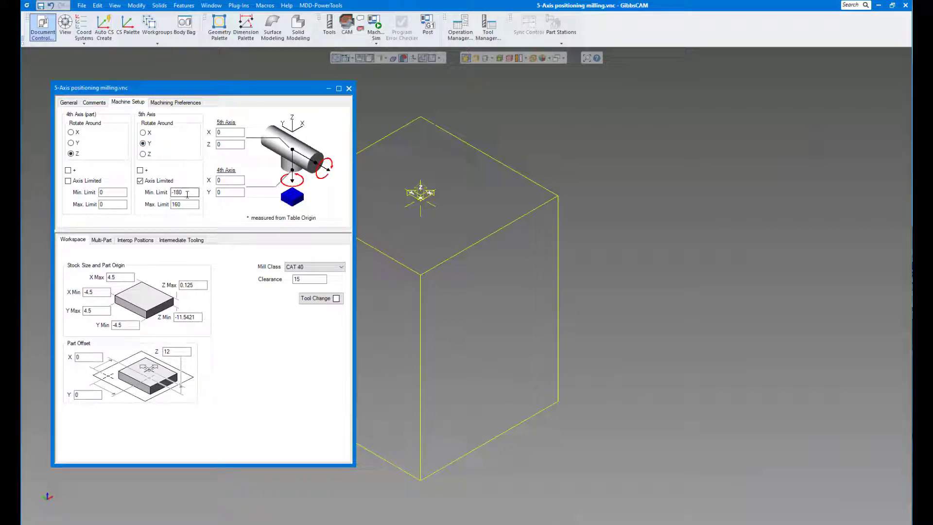
click(140, 181)
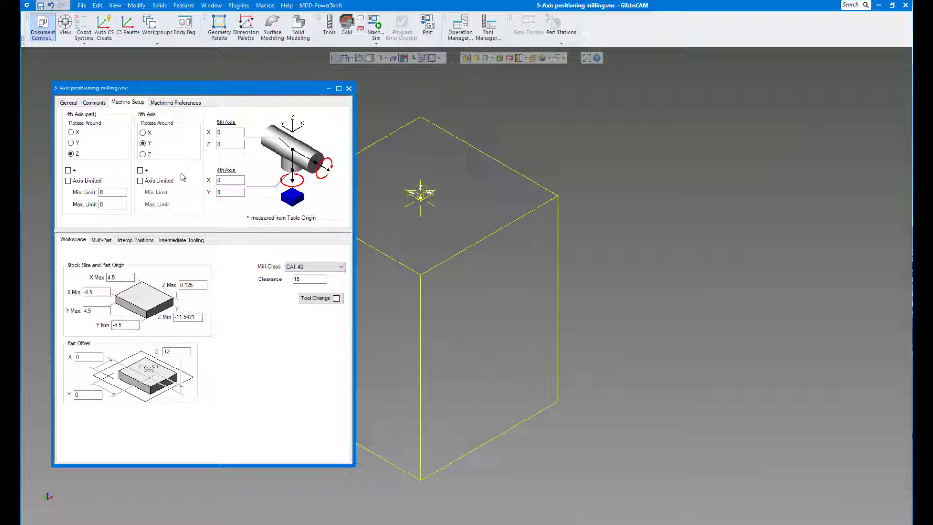
click(140, 181)
- Close the machine setup, import the Parasolid file Valve Complete.x_t and deselect the imported body
click(349, 88)
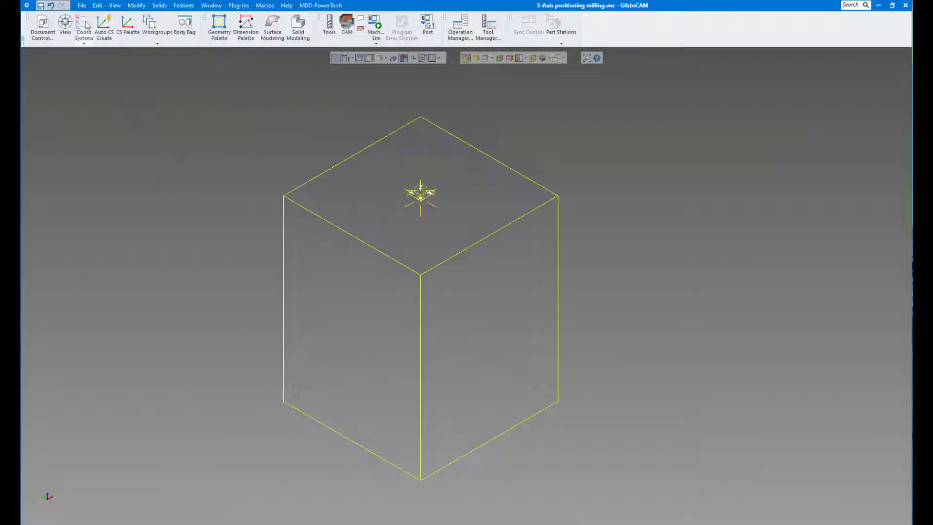
click(82, 5)
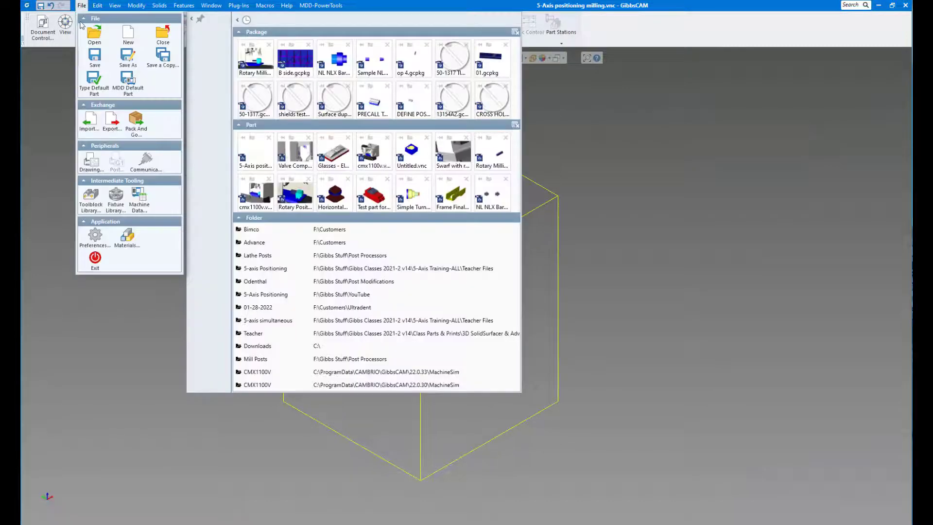
click(89, 119)
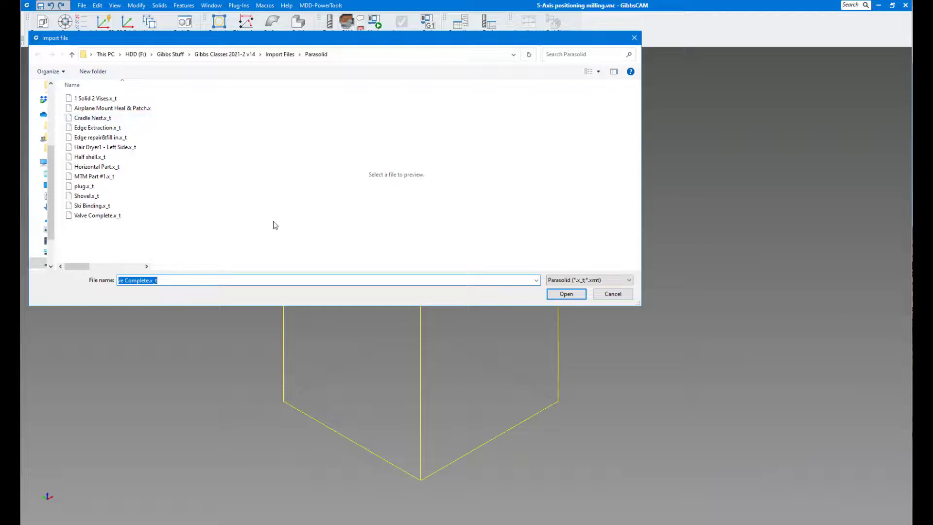
click(571, 281)
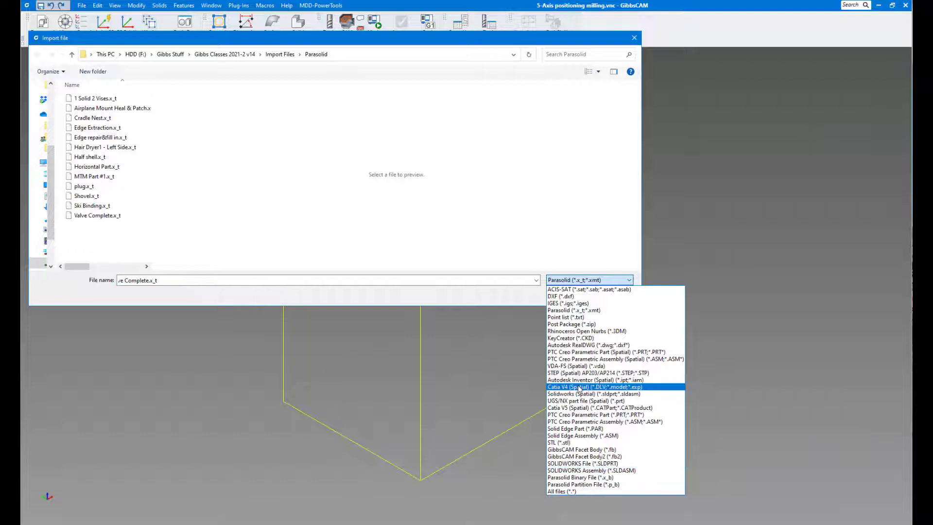
click(570, 312)
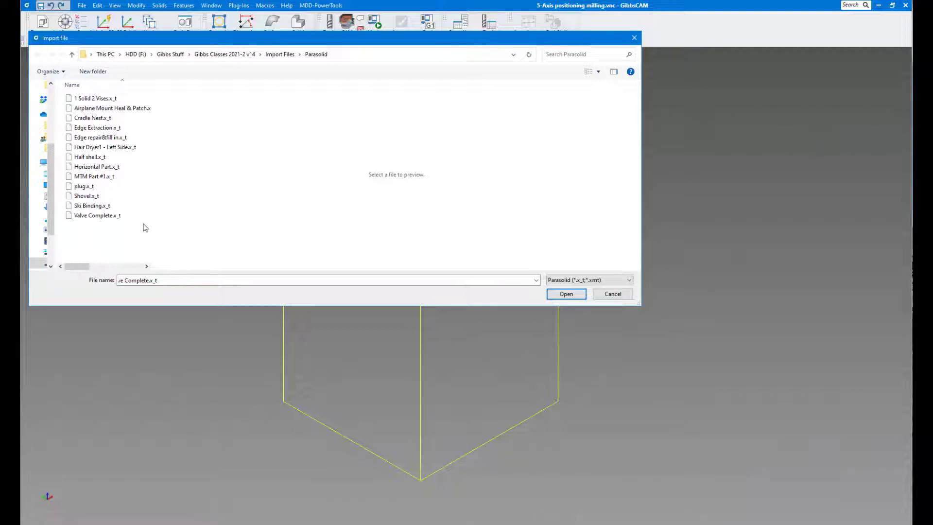
click(102, 219)
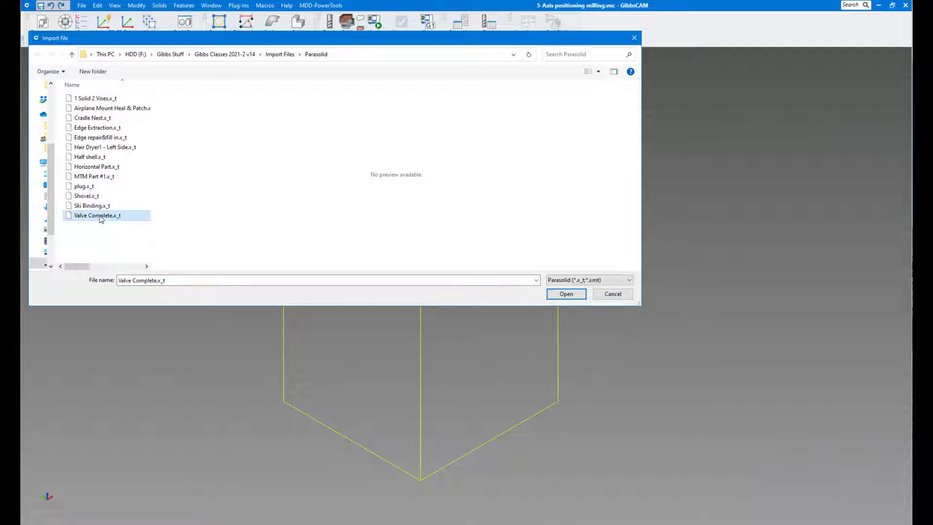
click(564, 295)
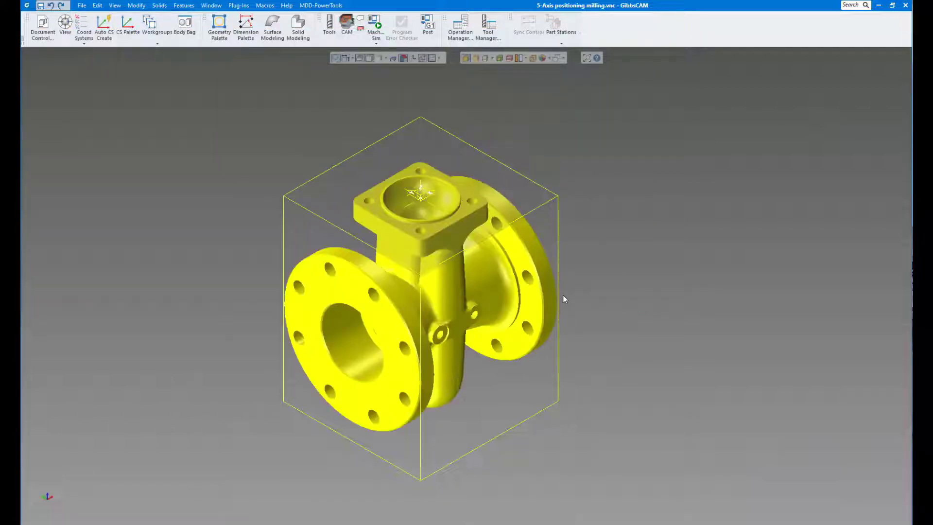
click(616, 264)
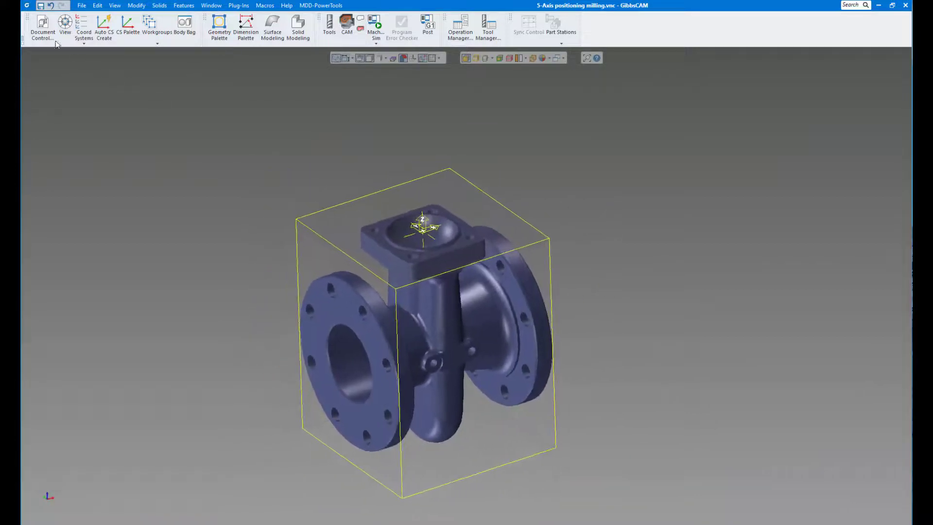
- Review the stock setup, and try aligning the large round flange face and the small boss face to the coordinate system
click(43, 30)
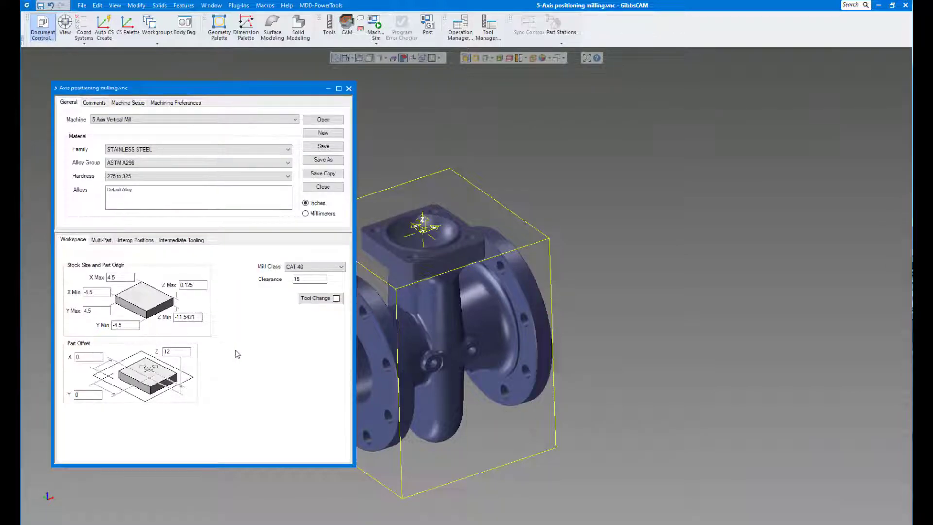
click(349, 89)
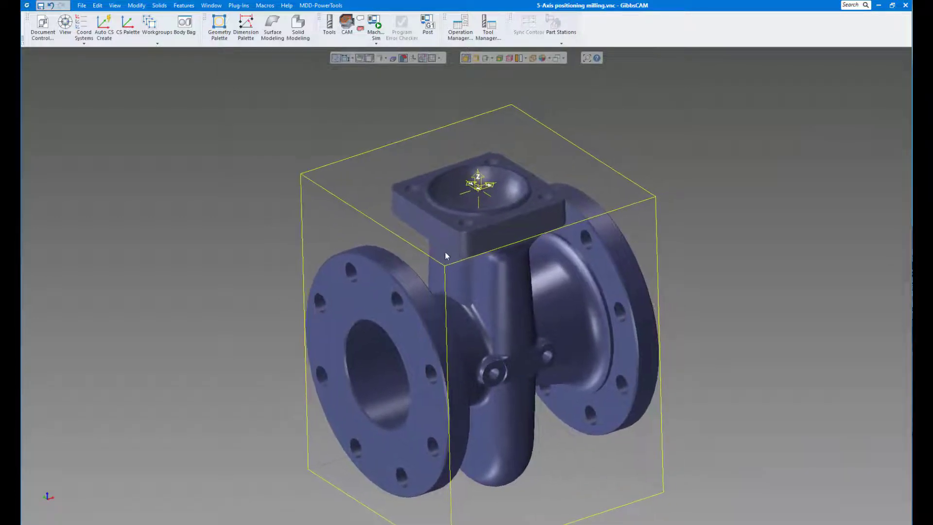
click(361, 297)
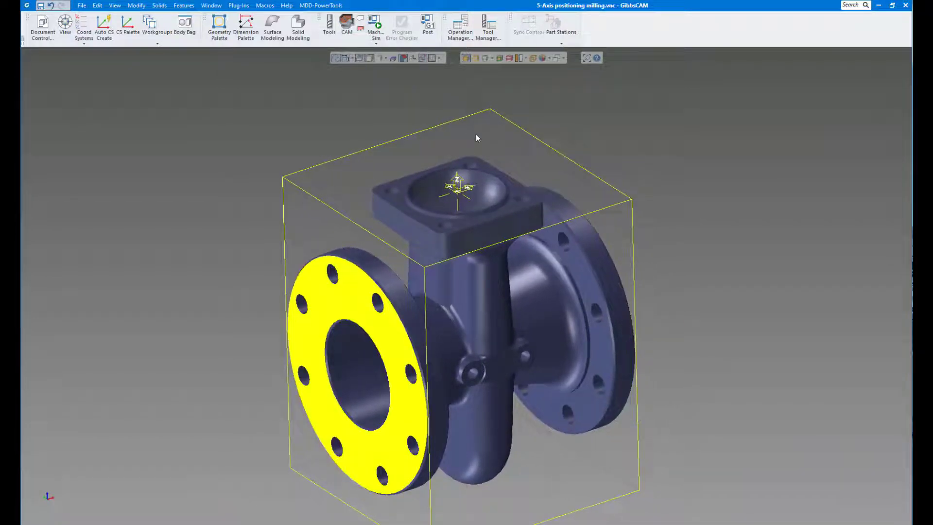
right_click(349, 308)
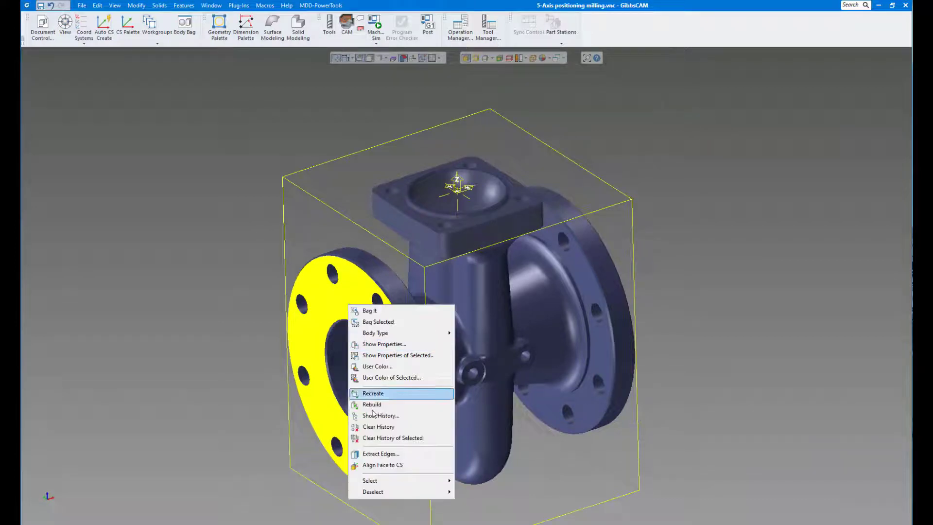
click(381, 465)
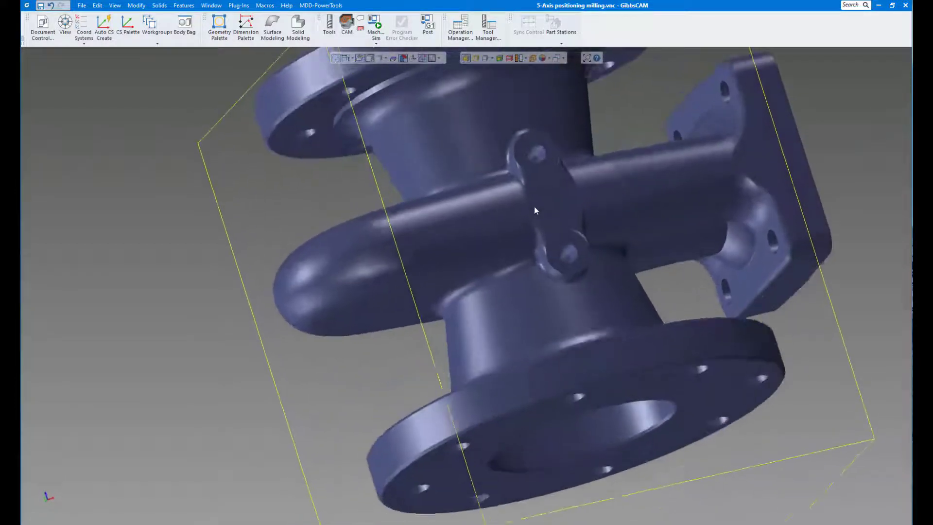
right_click(530, 161)
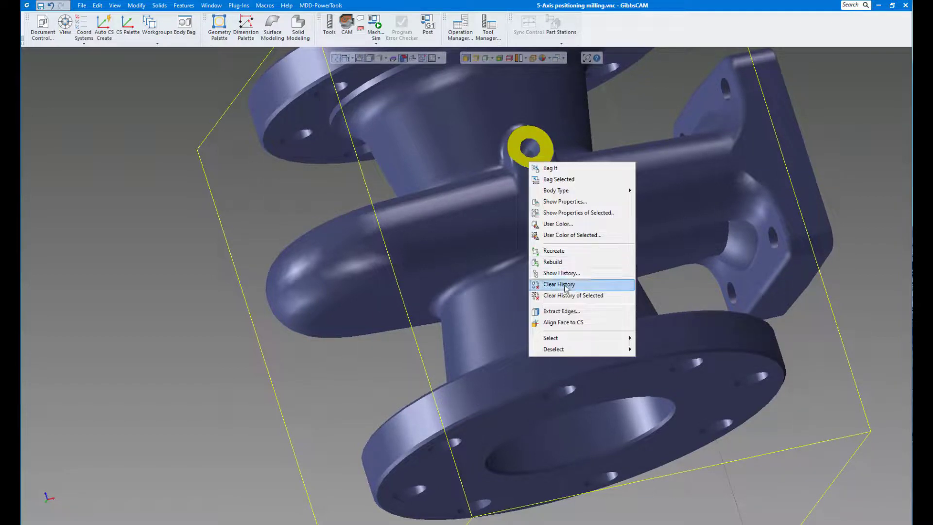
click(561, 322)
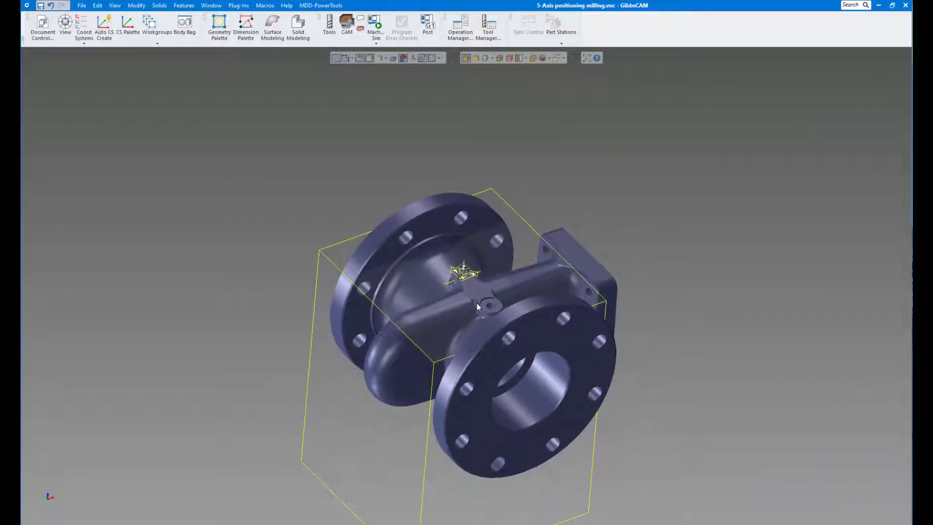
- Undo the face alignments to return the valve to its imported orientation, and clear the selection
key(ctrl+z)
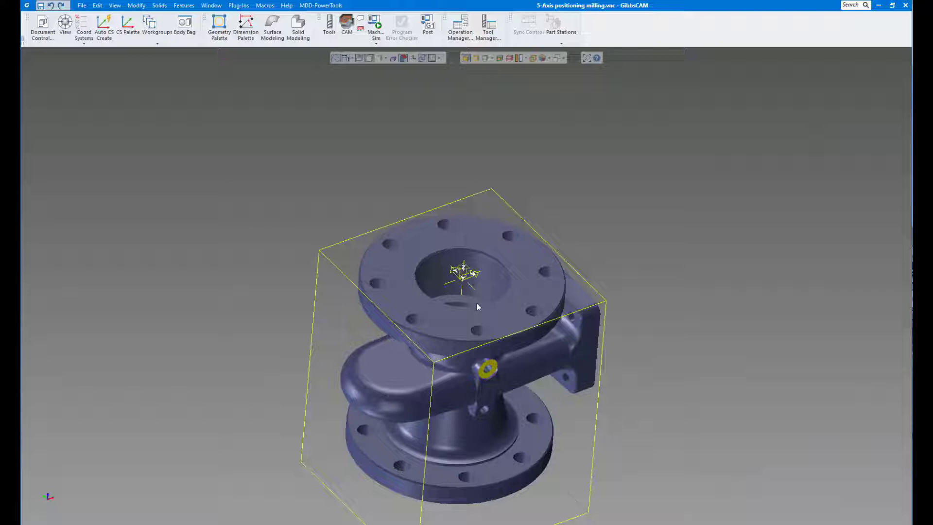
key(ctrl+z)
key(ctrl+z)
click(622, 243)
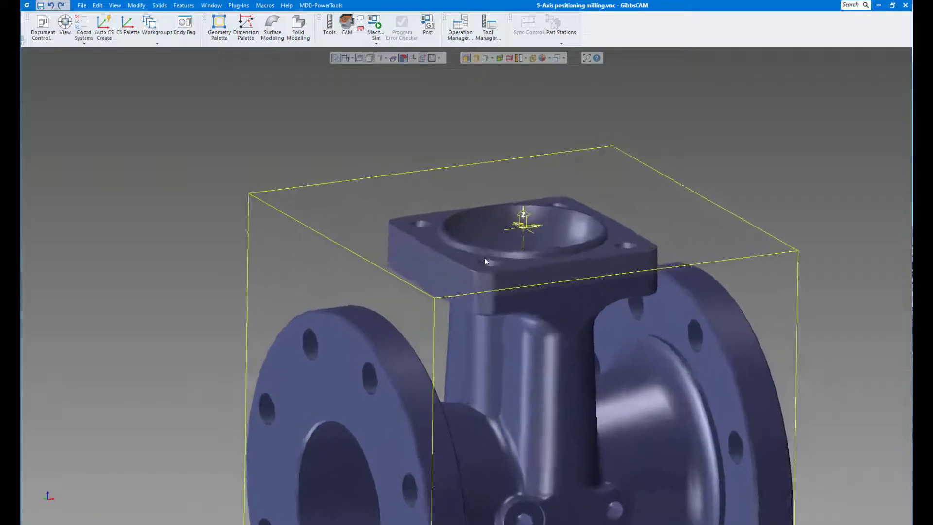
click(429, 235)
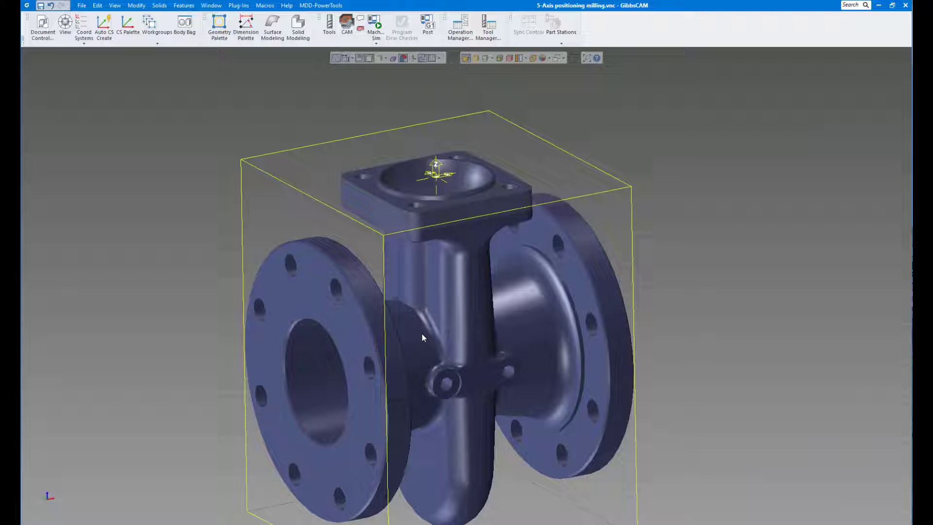
- Put the valve body in the Body Bag to rename it MAIN SOLID, and restore it to the workspace
double_click(462, 281)
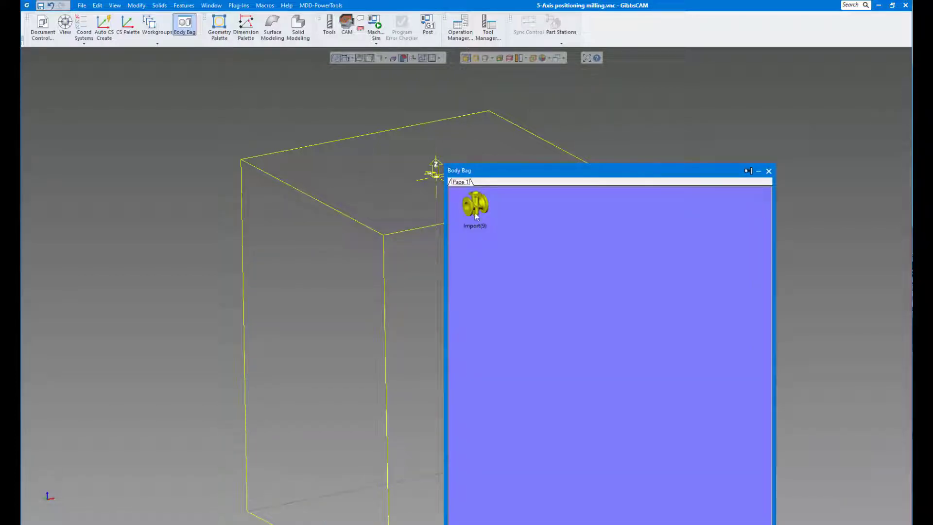
right_click(475, 209)
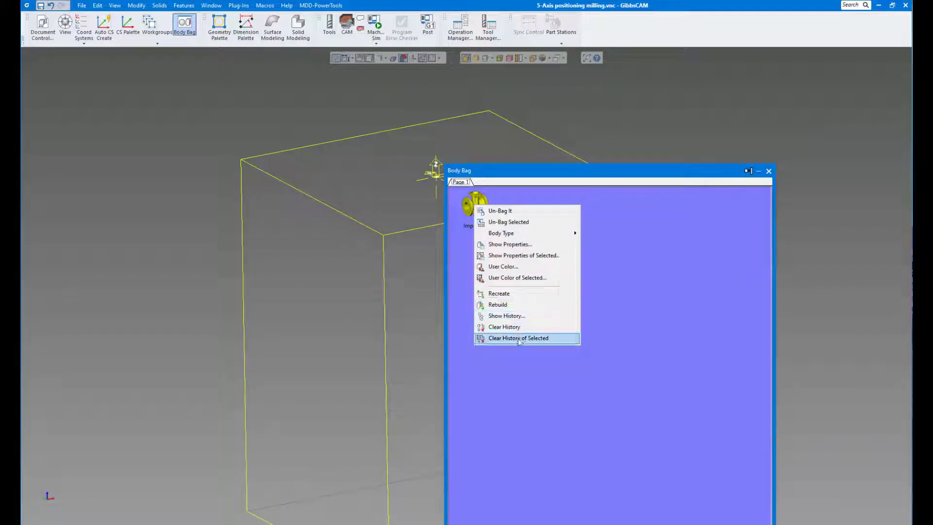
click(506, 244)
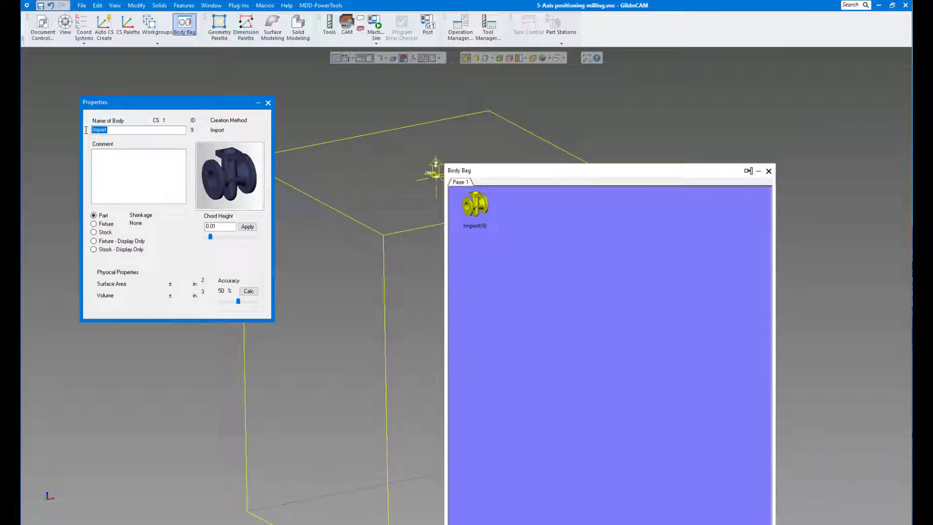
key(Caps_Lock)
text(MAIN SOLID)
click(268, 102)
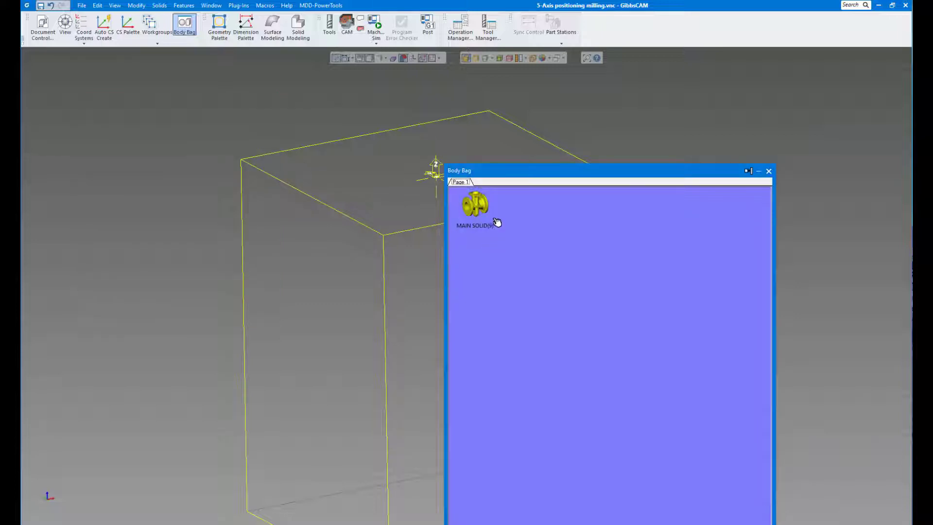
drag(534, 160, 534, 153)
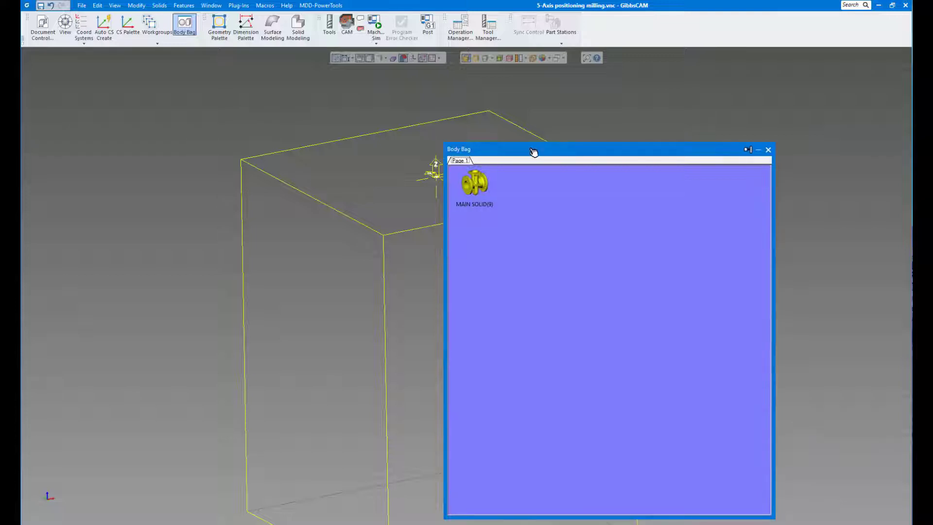
key(ctrl+z)
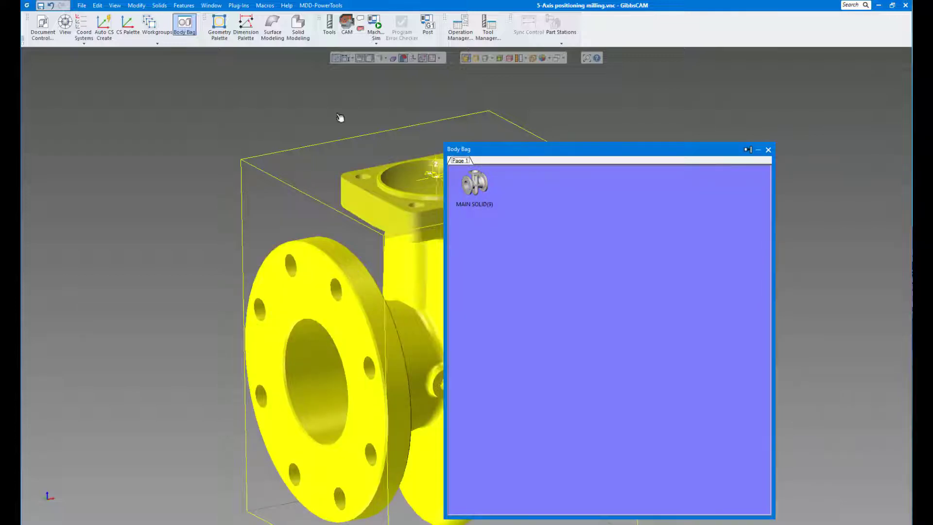
- Close the Body Bag, deselect the valve body and hide the stock and origin display
click(136, 6)
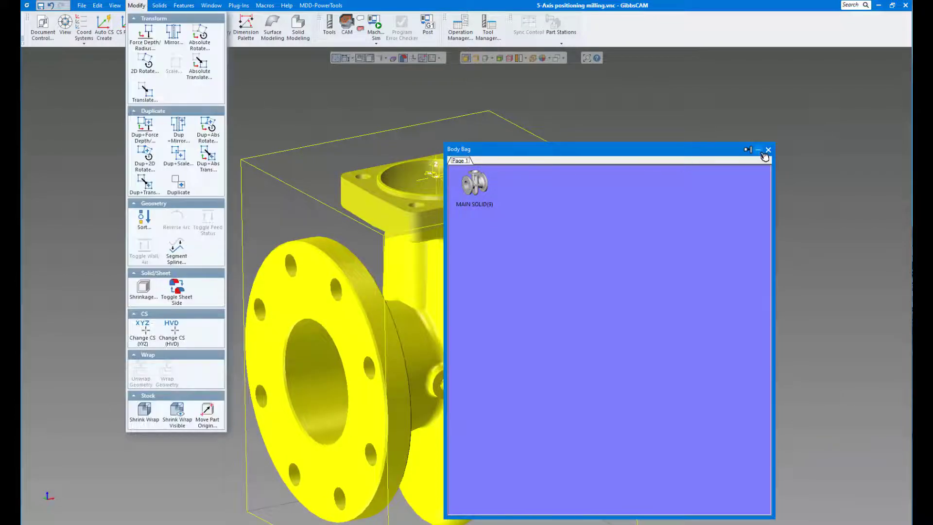
click(769, 150)
click(643, 146)
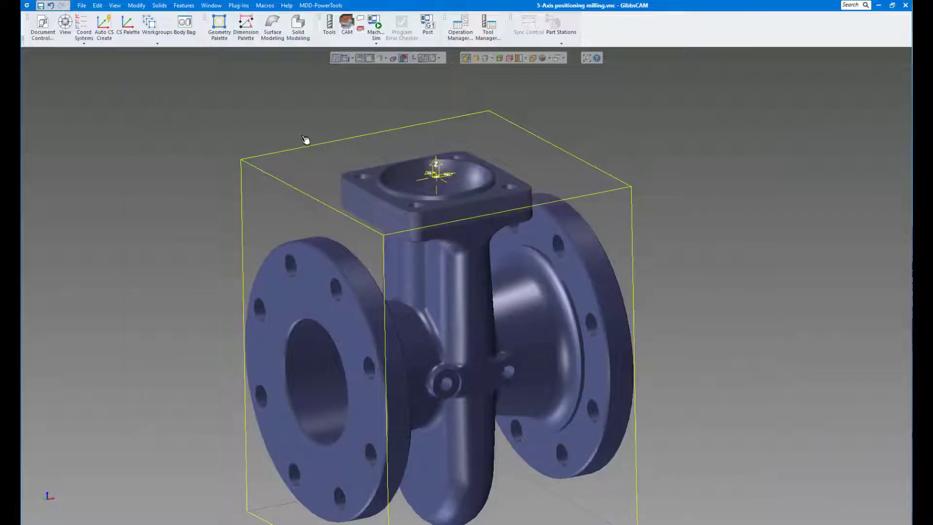
middle_drag(587, 216, 517, 142)
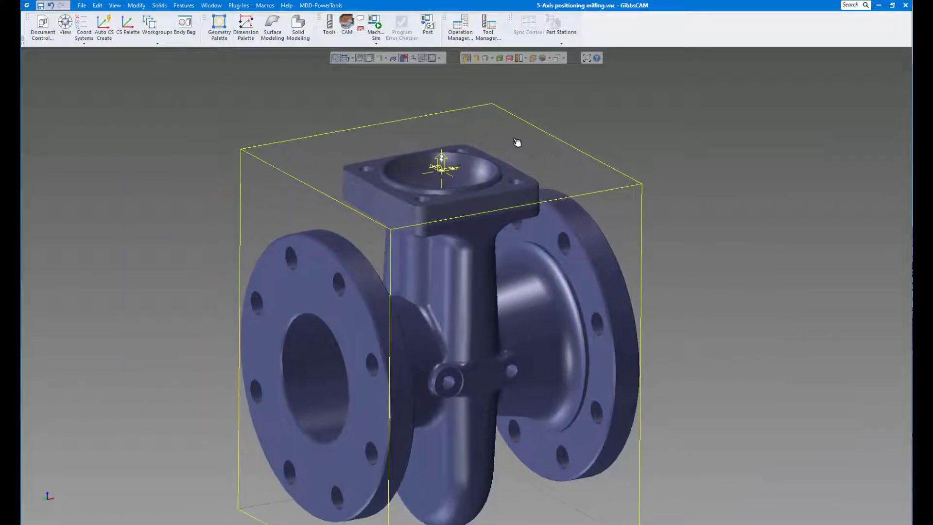
click(422, 60)
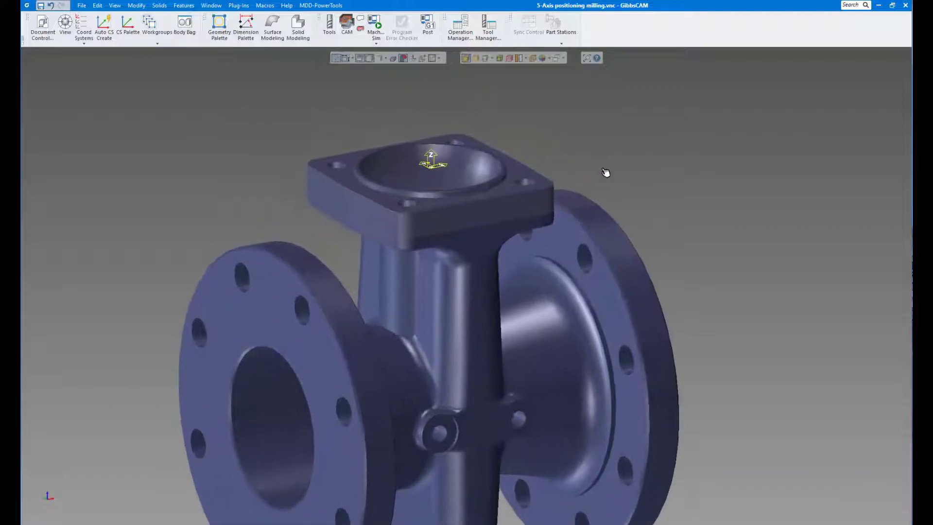
- Examine the square top flange and pick out its spherical recess face
scroll(605, 173, down, 3)
scroll(606, 173, up, 6)
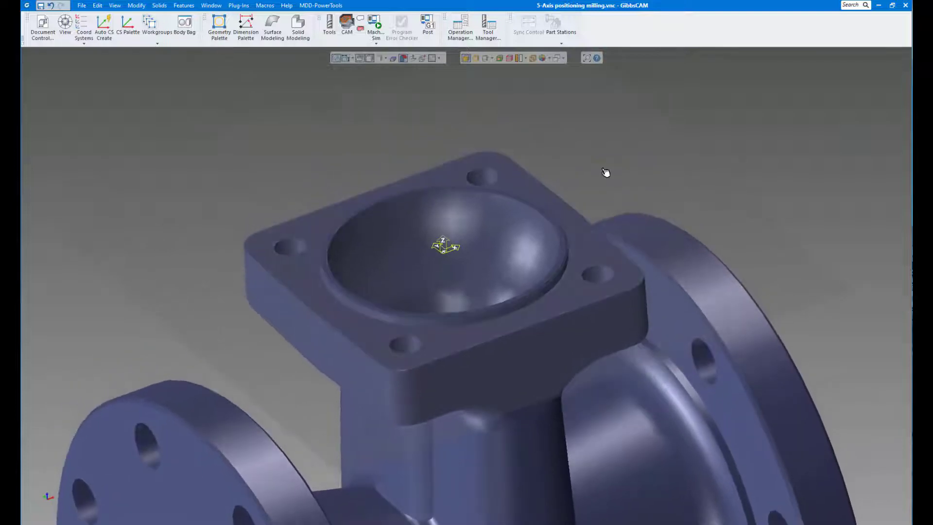
click(481, 225)
middle_drag(481, 225, 465, 280)
click(476, 194)
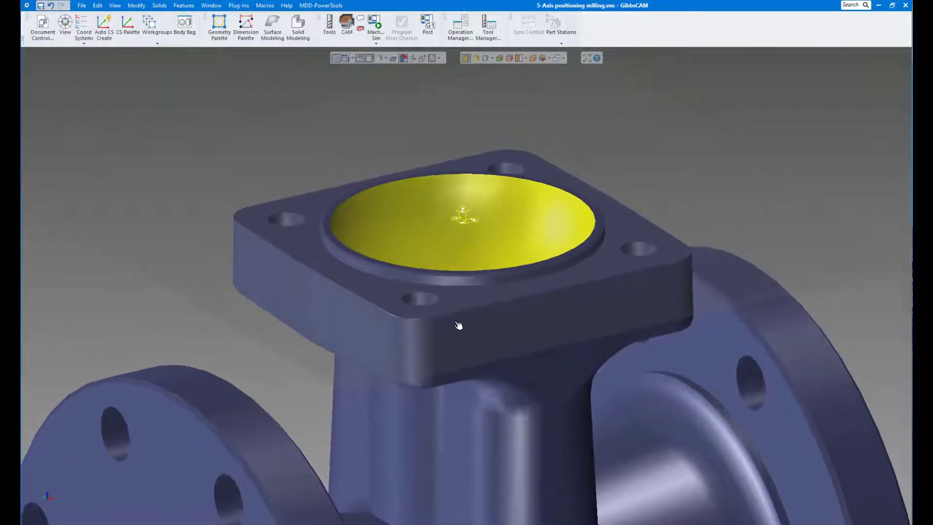
click(315, 156)
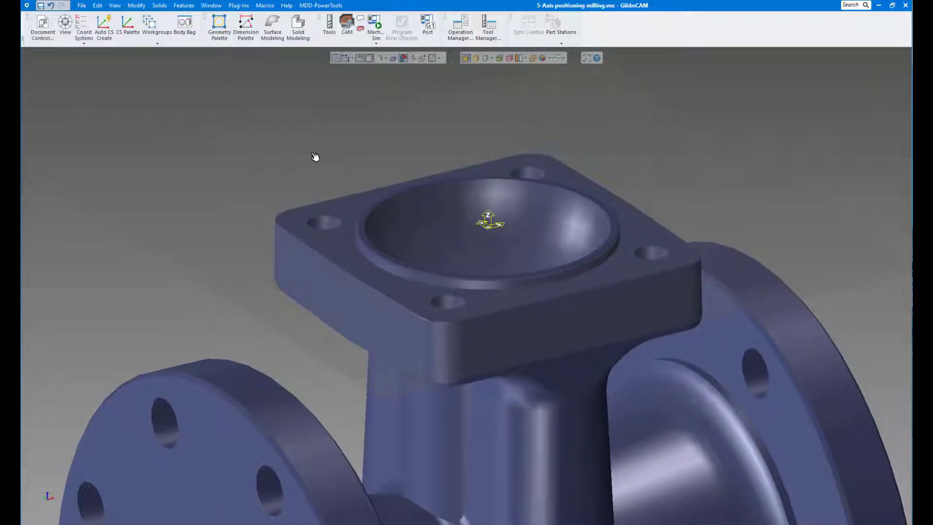
- Remove one corner bolt hole from the square flange with Unstitch Solid, turning off Create Plug
scroll(306, 172, up, 3)
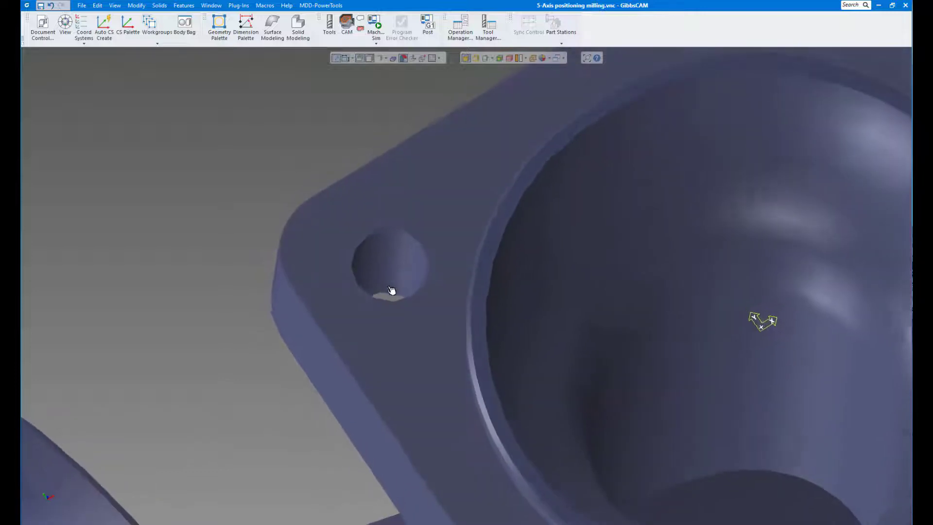
click(397, 284)
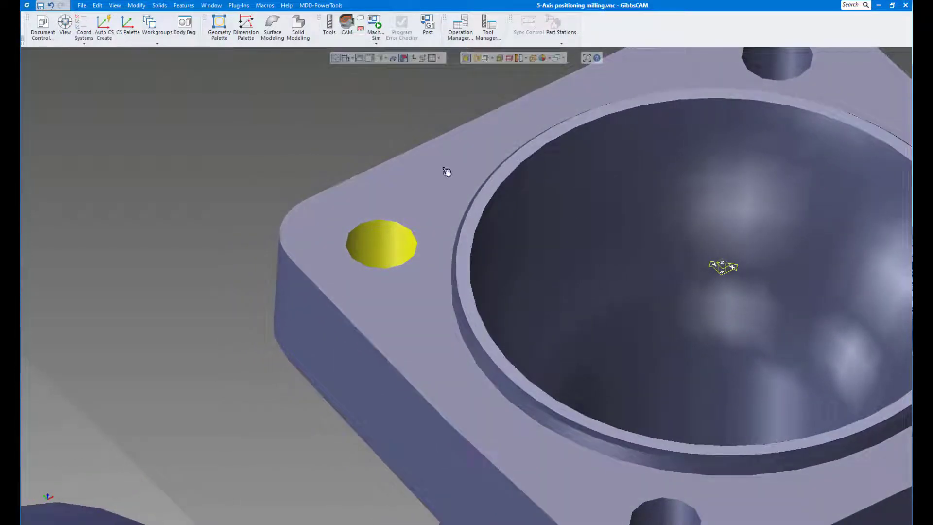
click(300, 25)
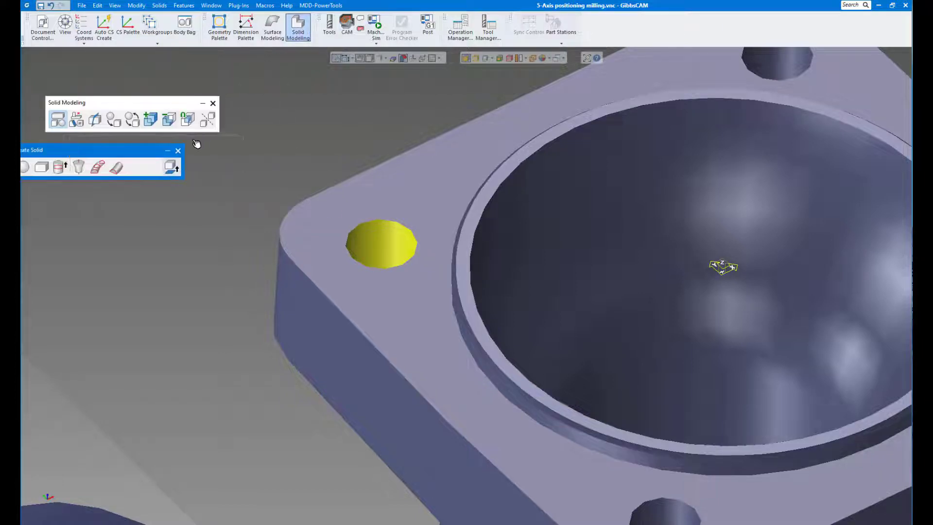
drag(143, 151, 196, 141)
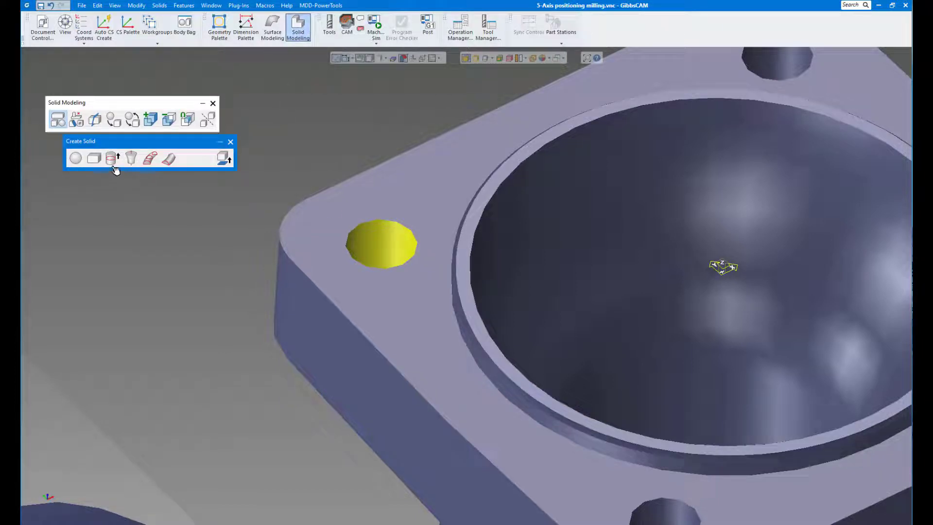
click(77, 120)
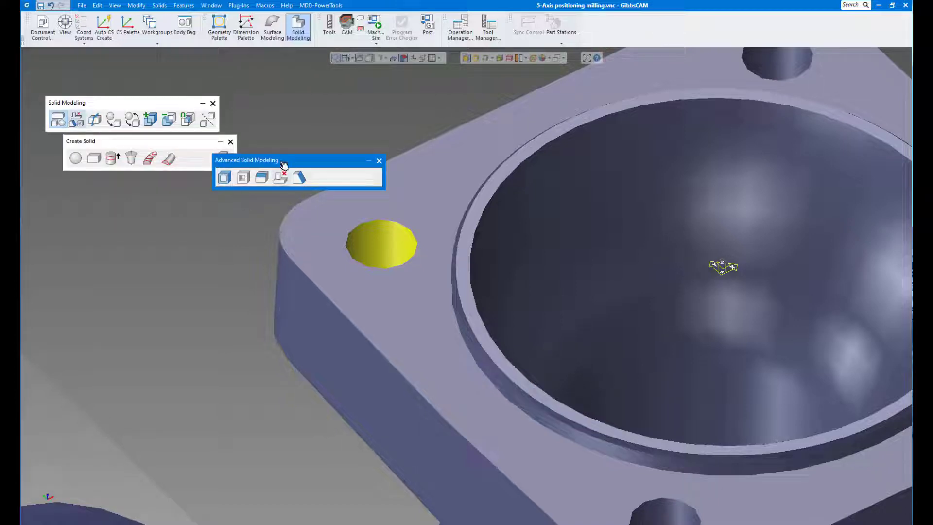
drag(279, 162, 147, 198)
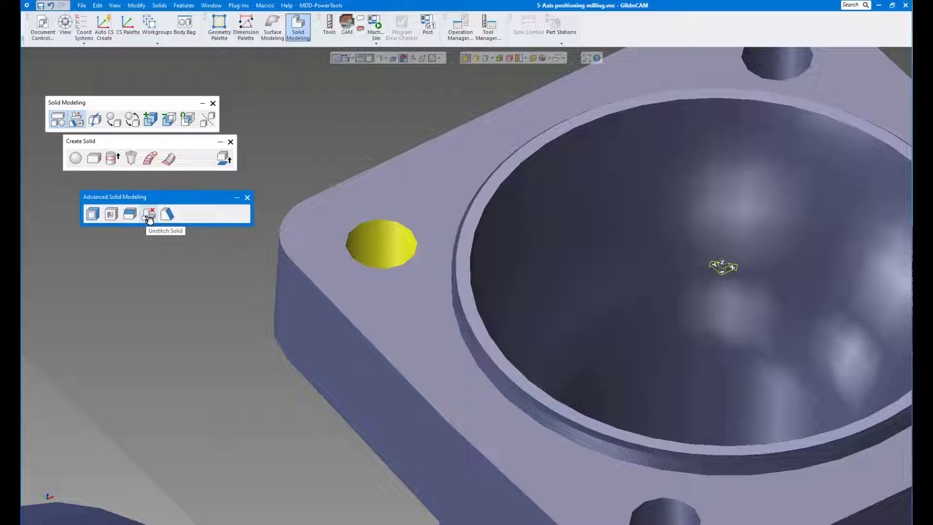
click(149, 215)
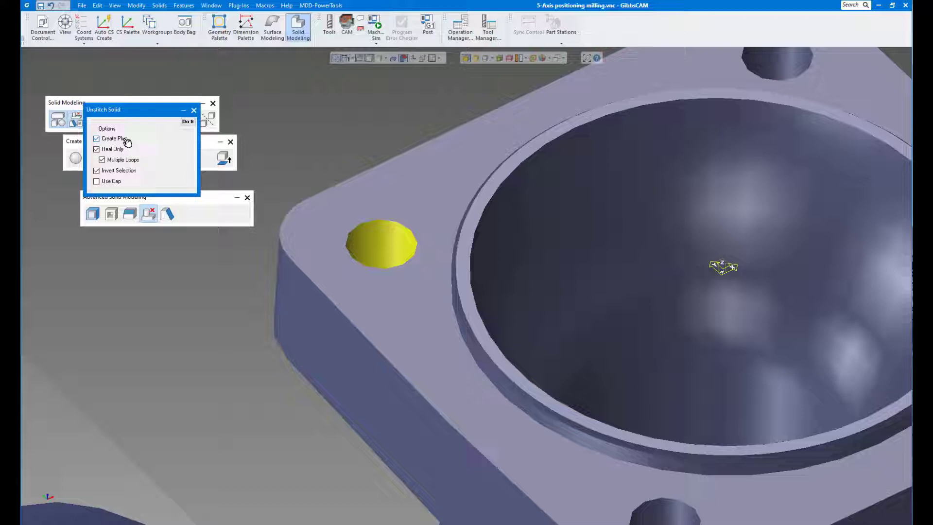
click(97, 138)
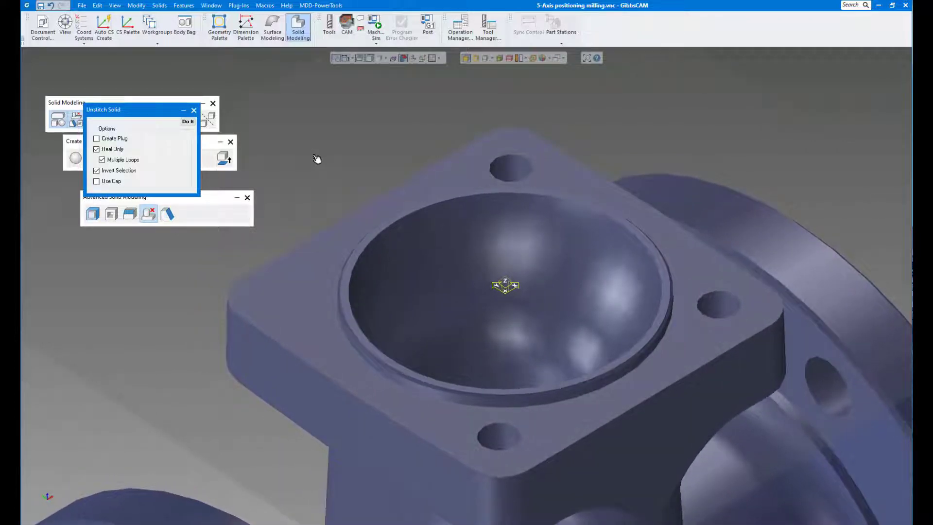
- Select the three remaining bolt holes in the square flange and remove them with Unstitch Solid
click(507, 180)
click(698, 311)
click(500, 443)
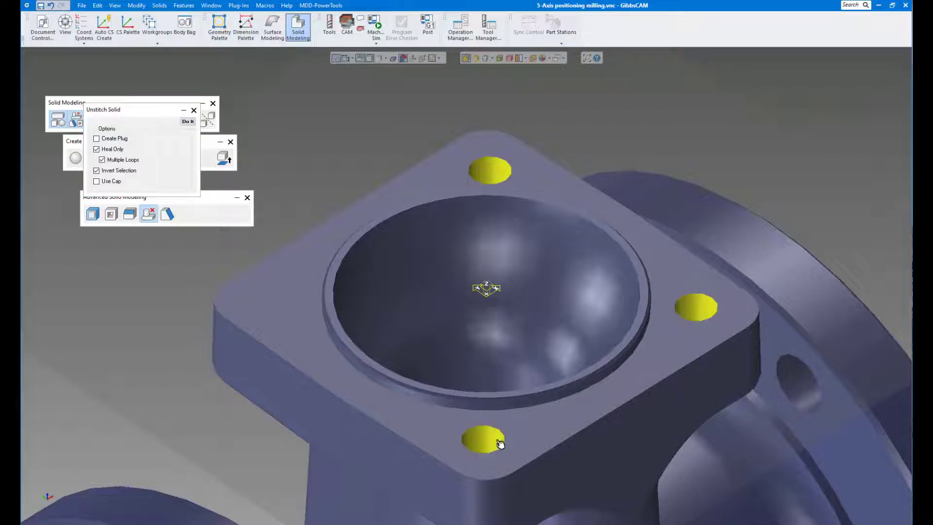
click(188, 122)
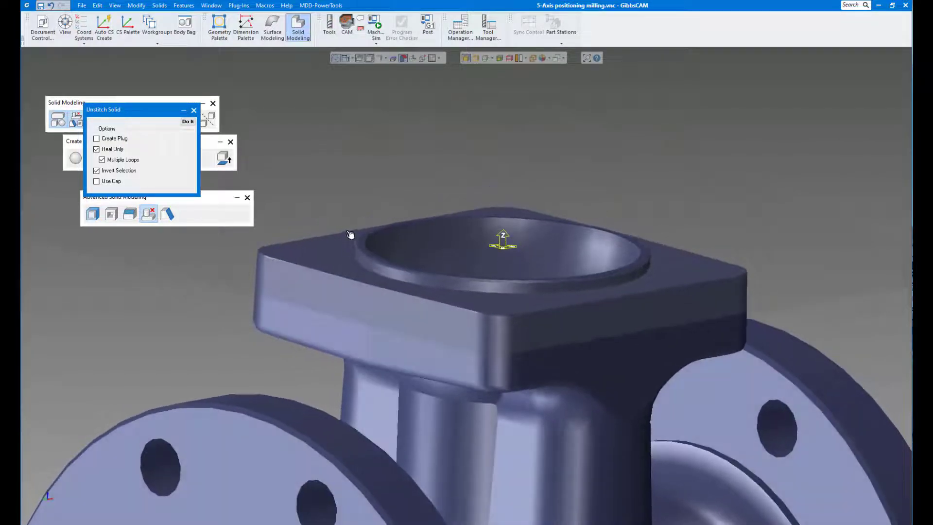
- Remove the narrow chamfer around the outer edge of the recess's raised rim with Unstitch Solid
scroll(350, 234, up, 5)
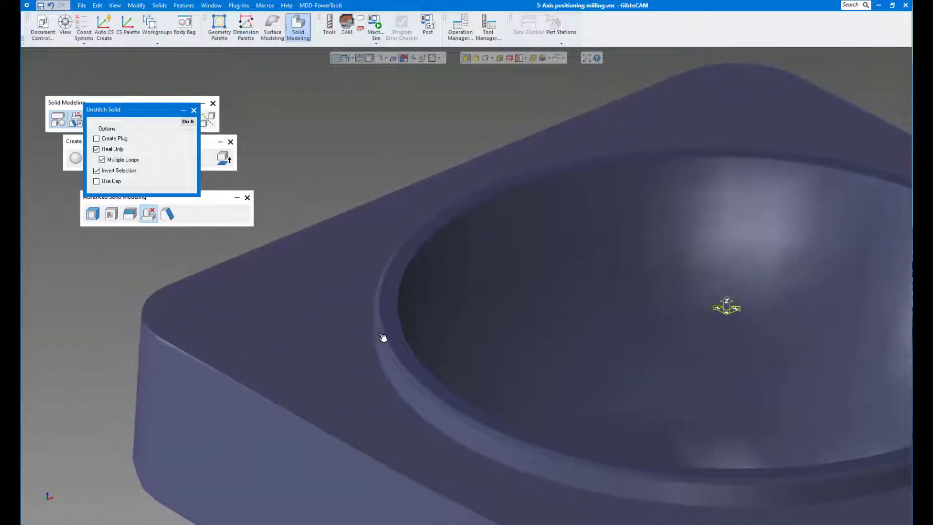
click(382, 333)
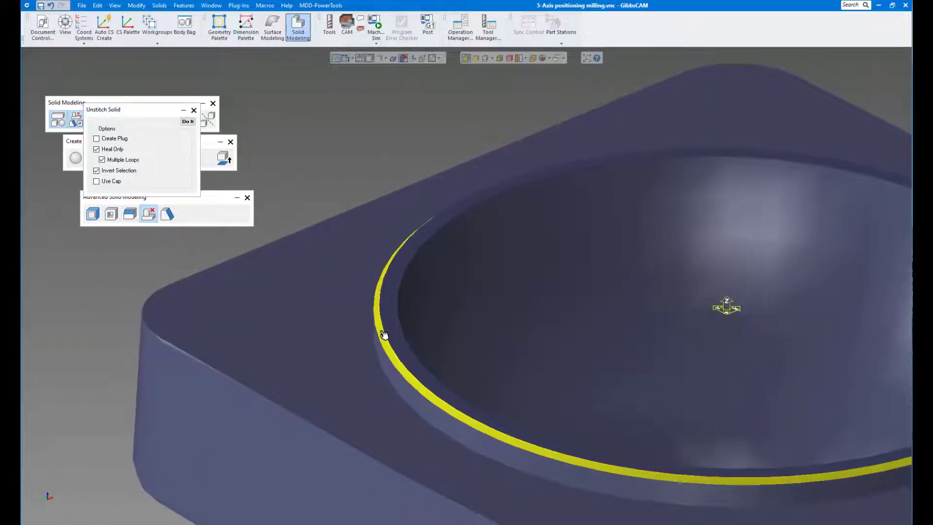
click(189, 122)
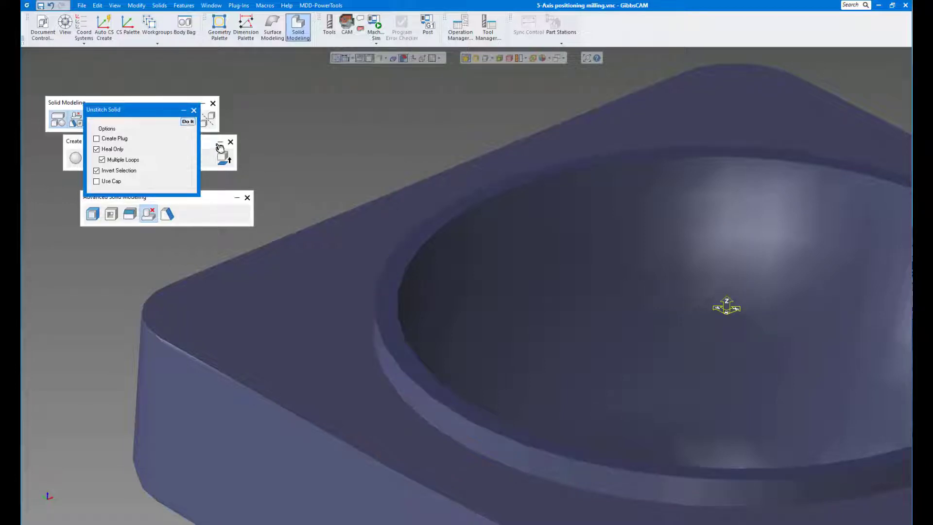
middle_drag(358, 172, 358, 171)
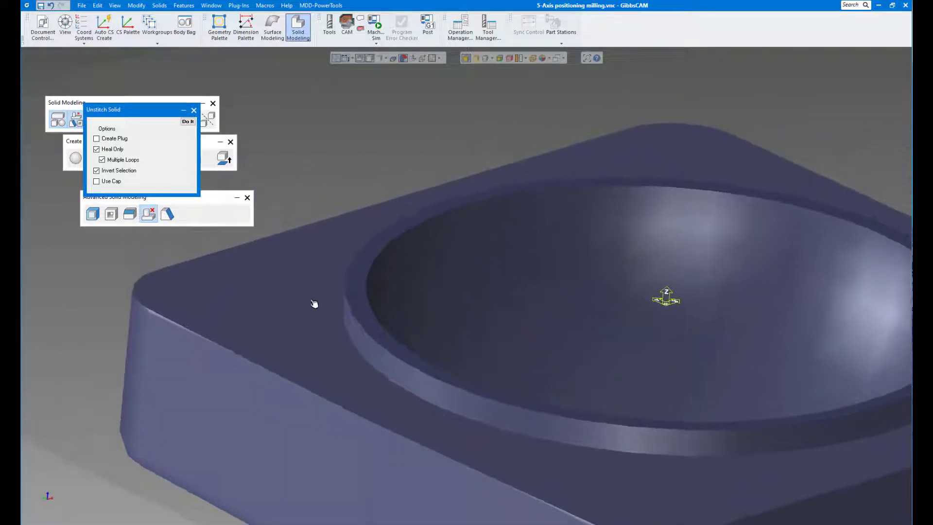
- Try to unstitch the square flange's top face together with the side and top faces of the raised rim
click(311, 324)
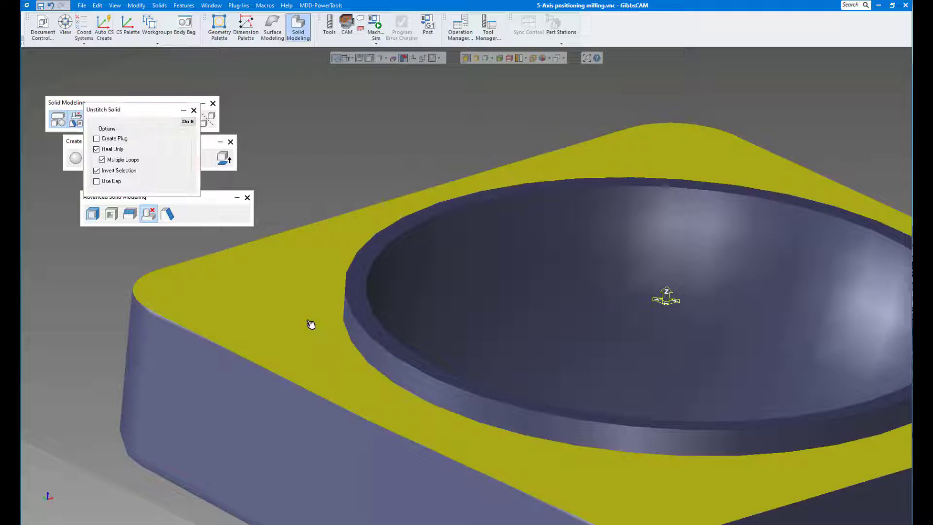
shift+click(359, 340)
shift+click(358, 316)
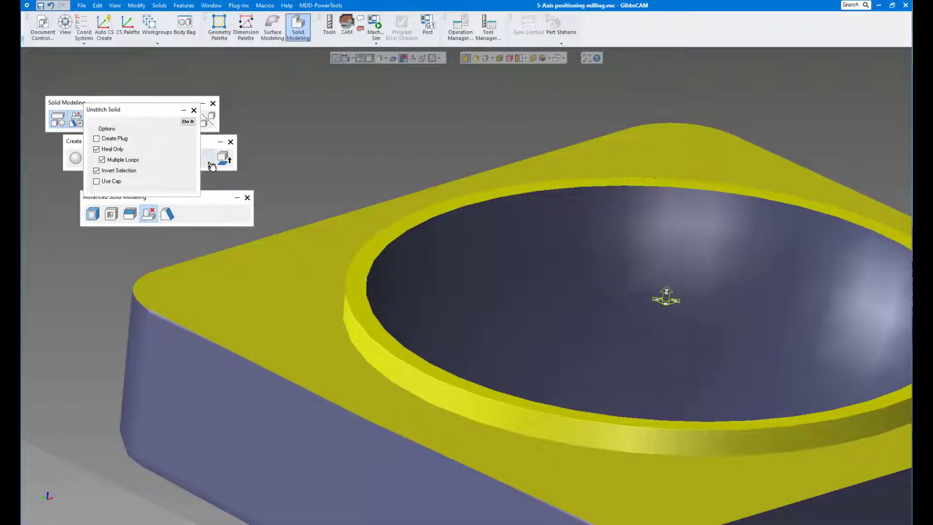
click(187, 122)
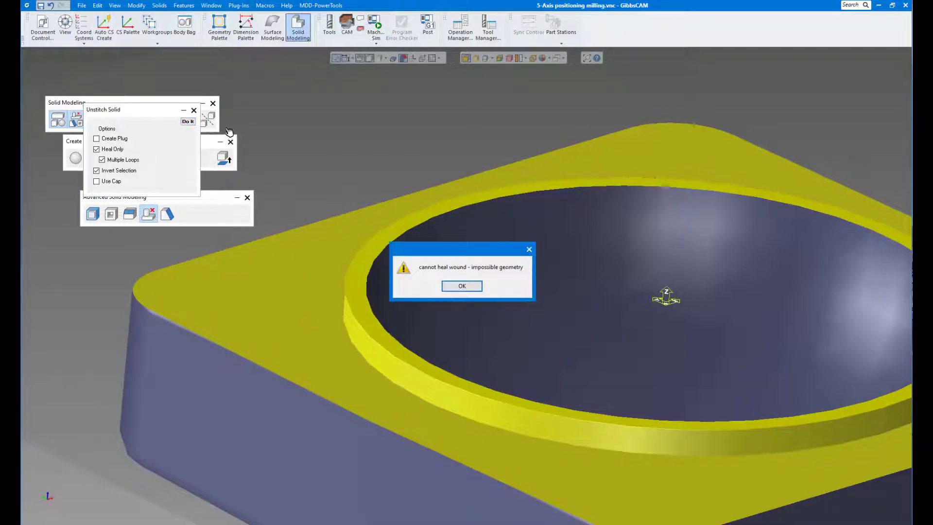
click(454, 286)
- Clear the face selection and select the thin edge faces around the square flange's upper corners and sides
scroll(252, 285, down, 1)
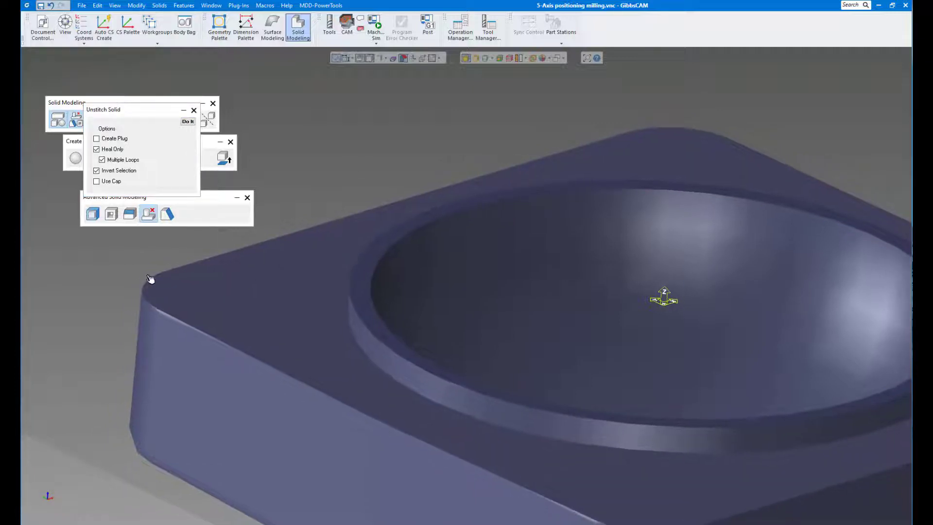
scroll(347, 282, up, 3)
scroll(350, 275, down, 2)
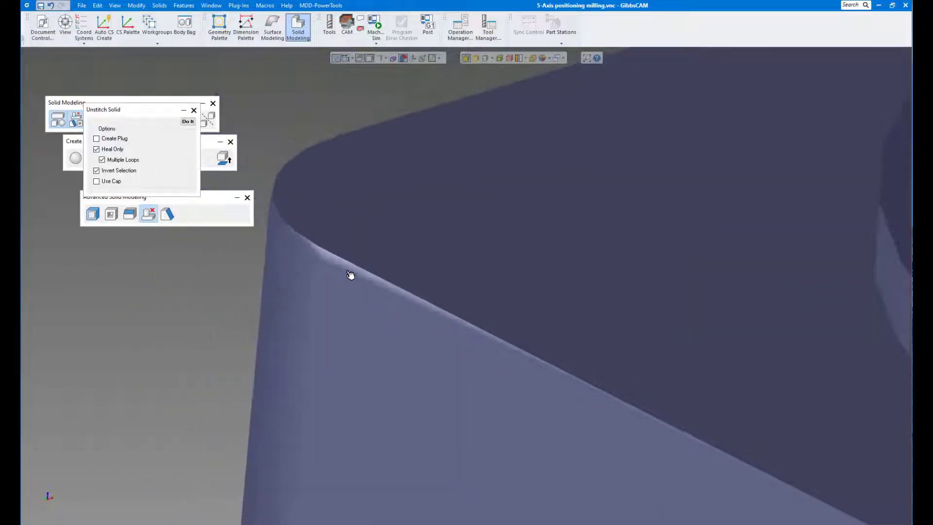
scroll(349, 275, down, 1)
mouse_move(351, 275)
middle_down()
mouse_move(608, 447)
mouse_move(410, 370)
mouse_move(347, 264)
middle_up()
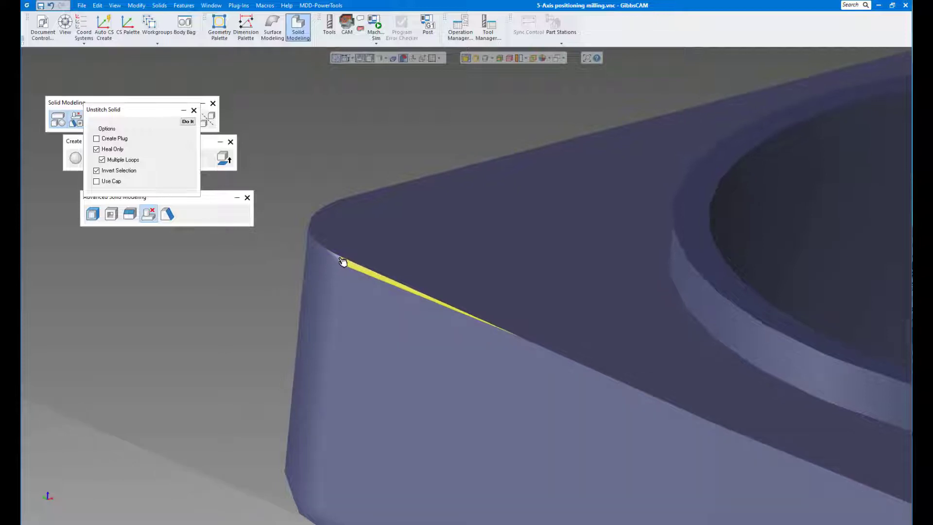
scroll(357, 272, down, 2)
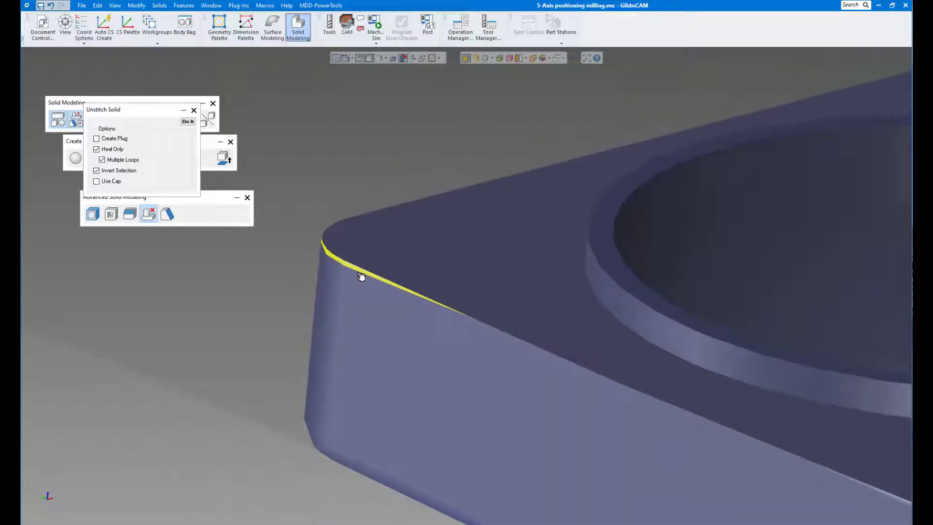
middle_drag(358, 273, 335, 267)
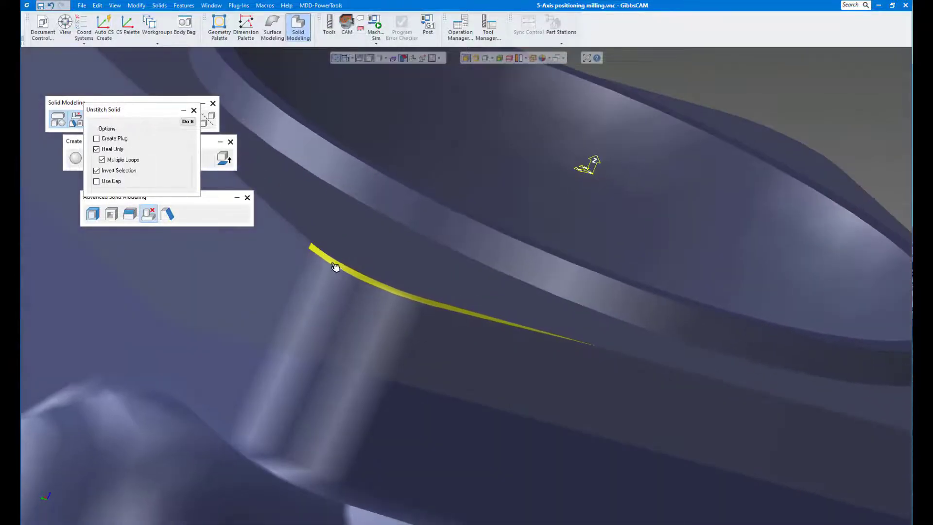
- Restore the valve body from the Body Bag to the workspace and deselect it
click(307, 244)
double_click(306, 244)
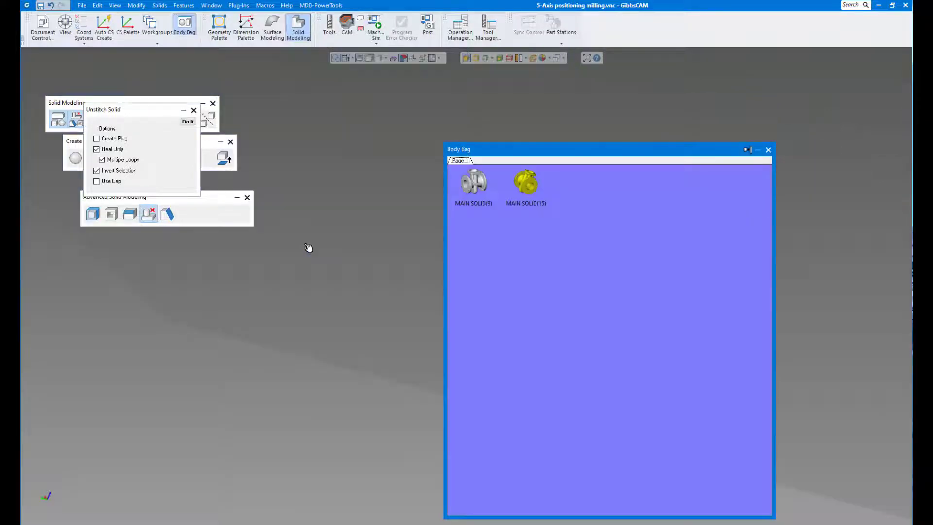
double_click(523, 192)
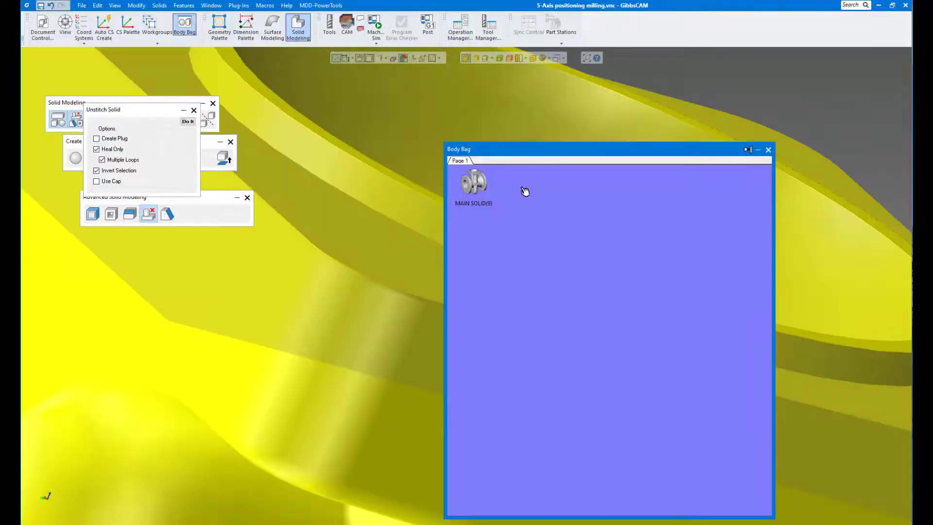
click(301, 263)
- Remove the thin edge faces around the square flange's upper sides and corners with Unstitch Solid, closing the Body Bag along the way
click(327, 258)
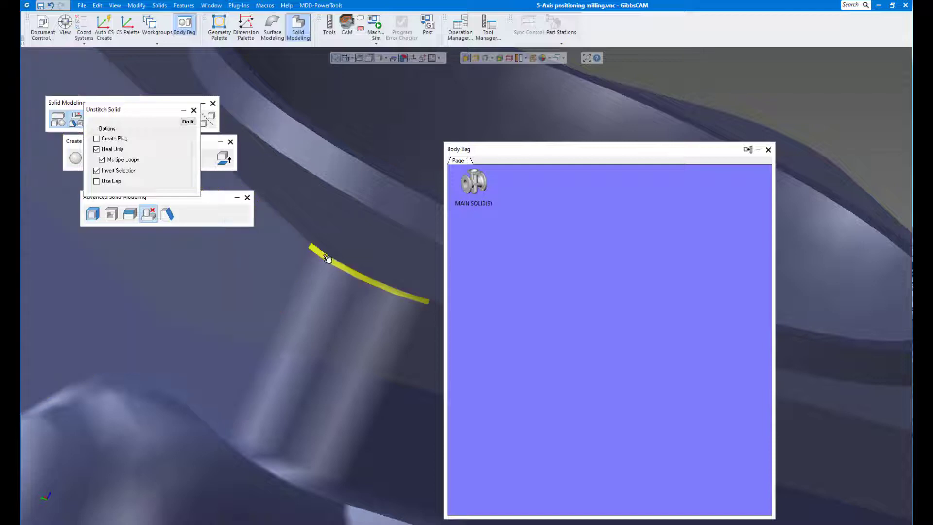
scroll(372, 306, down, 3)
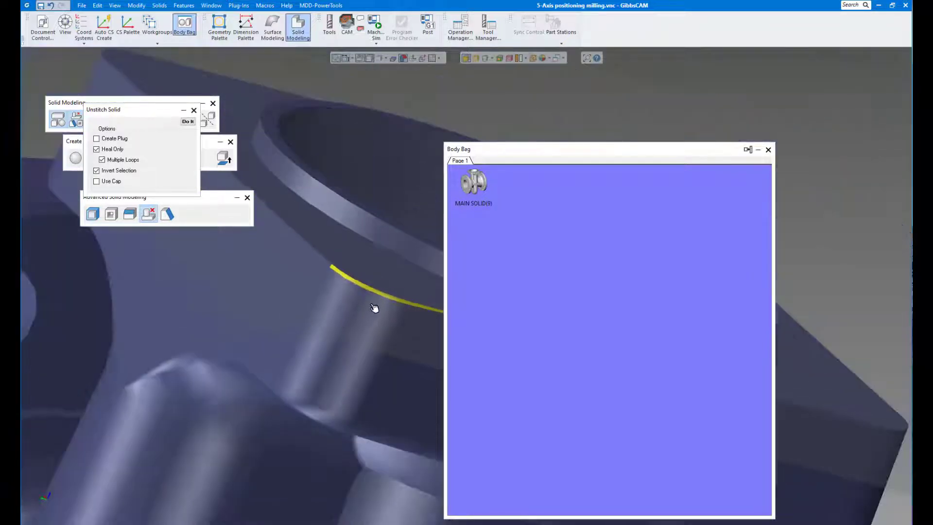
middle_drag(373, 306, 367, 308)
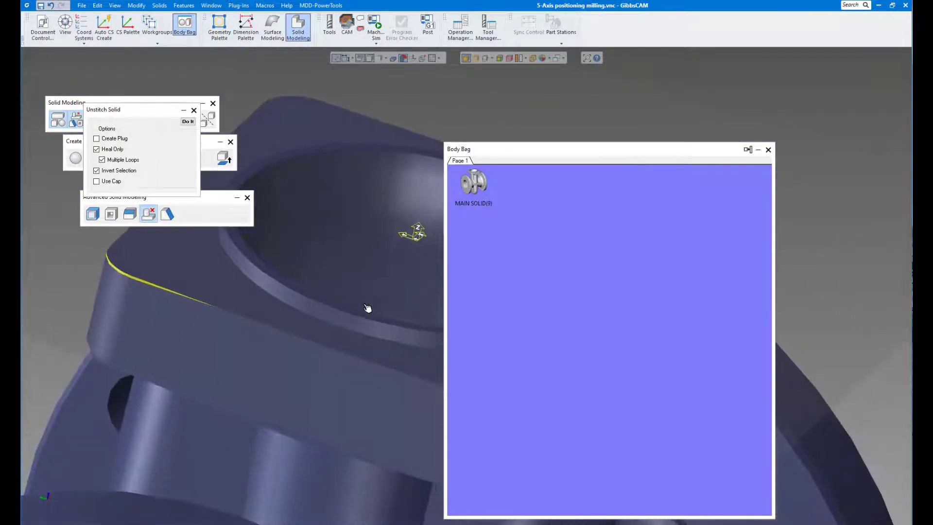
middle_drag(214, 313, 398, 358)
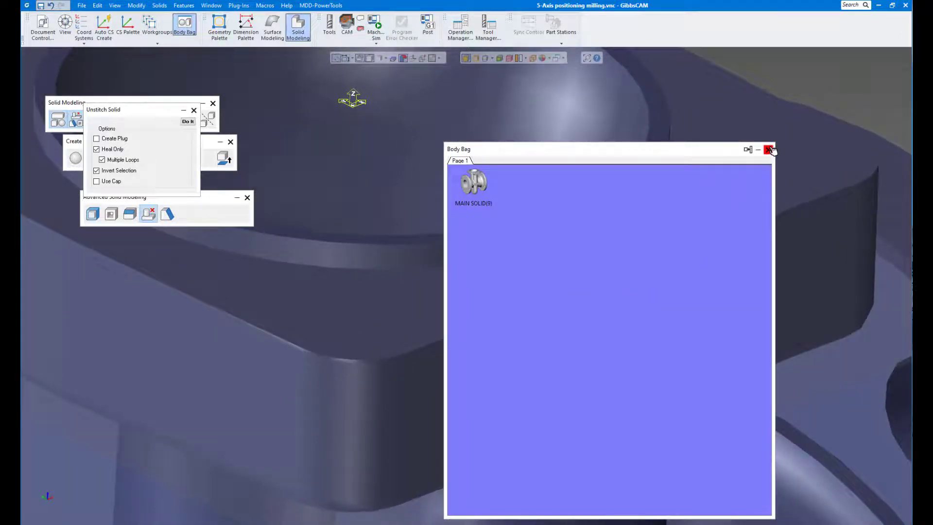
click(768, 149)
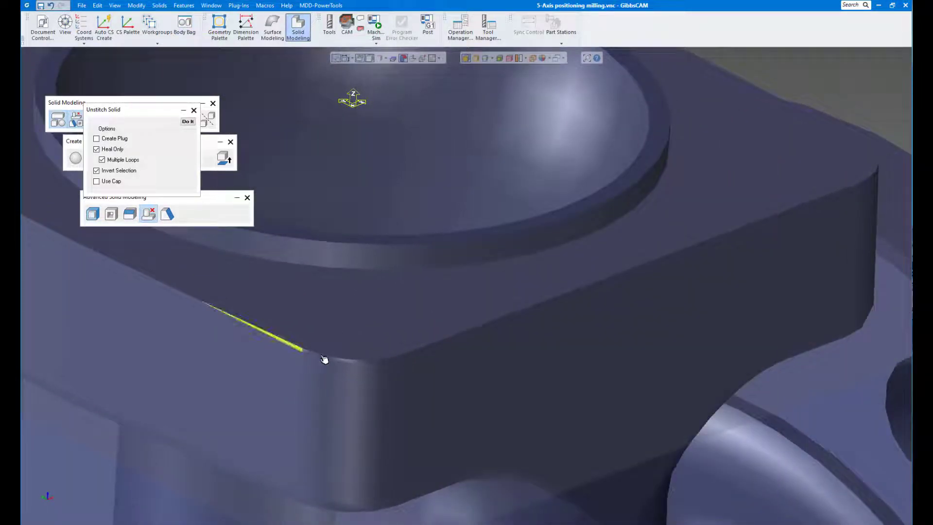
scroll(277, 240, down, 3)
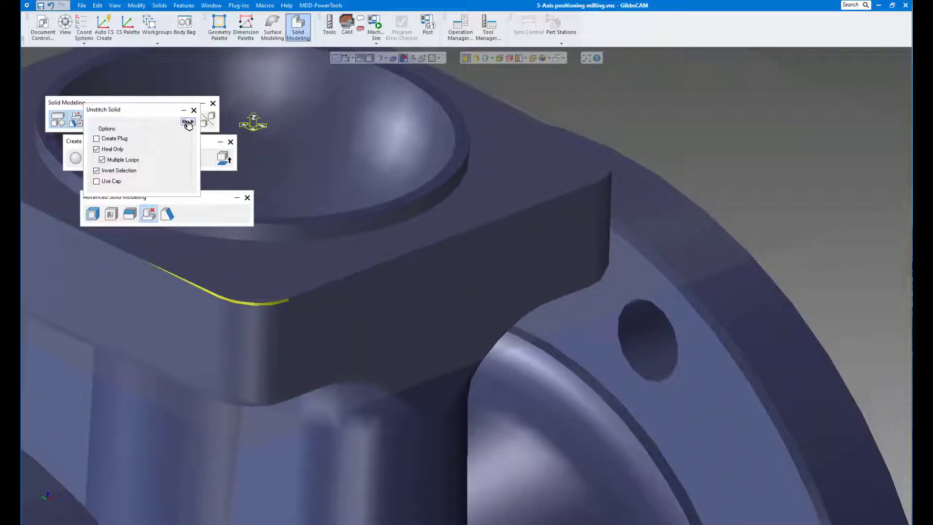
click(189, 124)
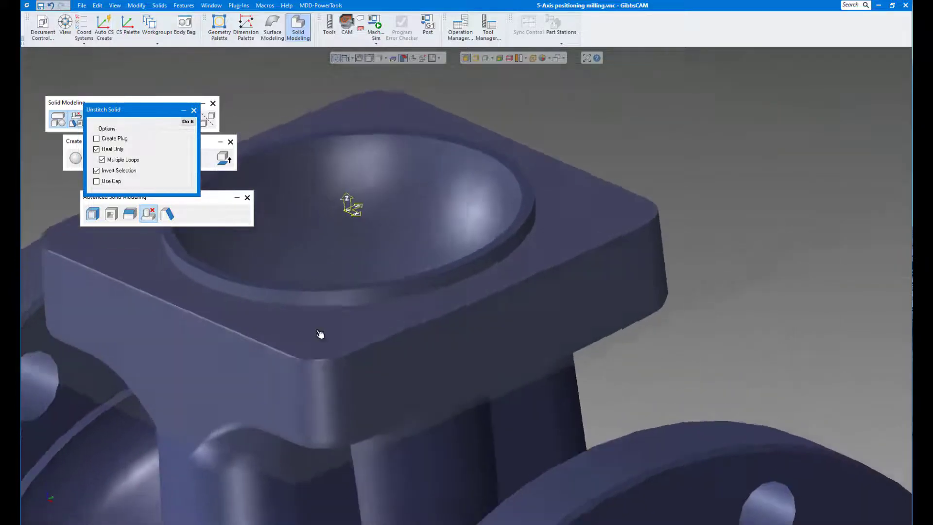
- Select the remaining thin faces along the square flange's upper side and rounded corner, excluding the large side face, and unstitch them
click(301, 359)
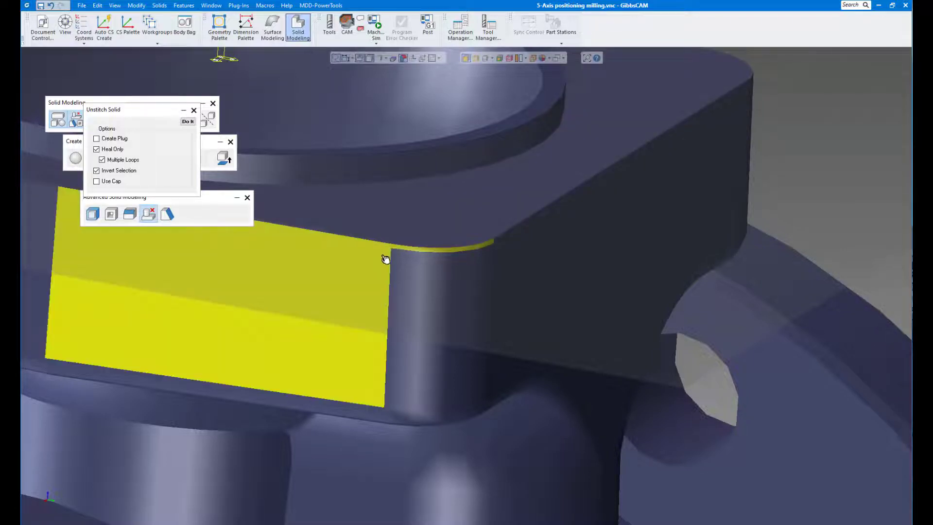
click(187, 122)
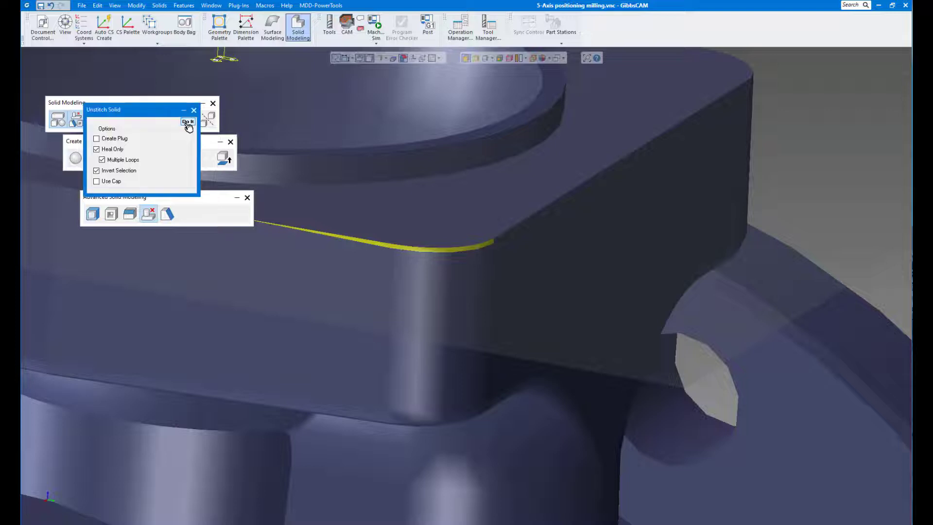
scroll(323, 264, down, 10)
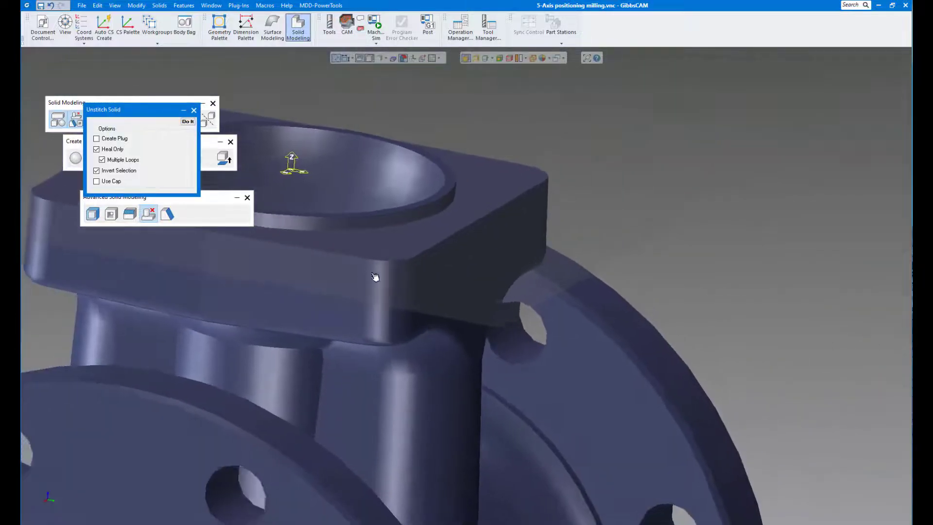
- Try to unstitch the square flange's top face together with the raised rim's side and top faces
scroll(452, 293, up, 5)
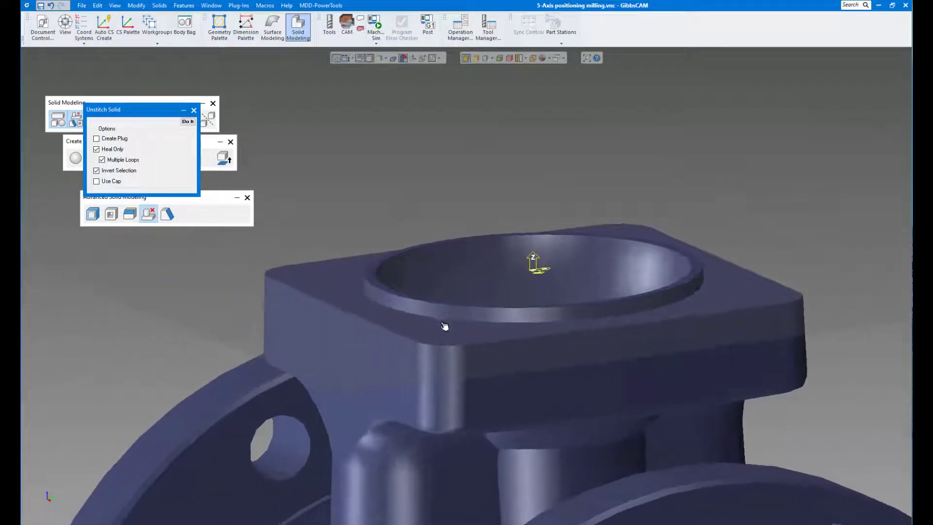
click(466, 325)
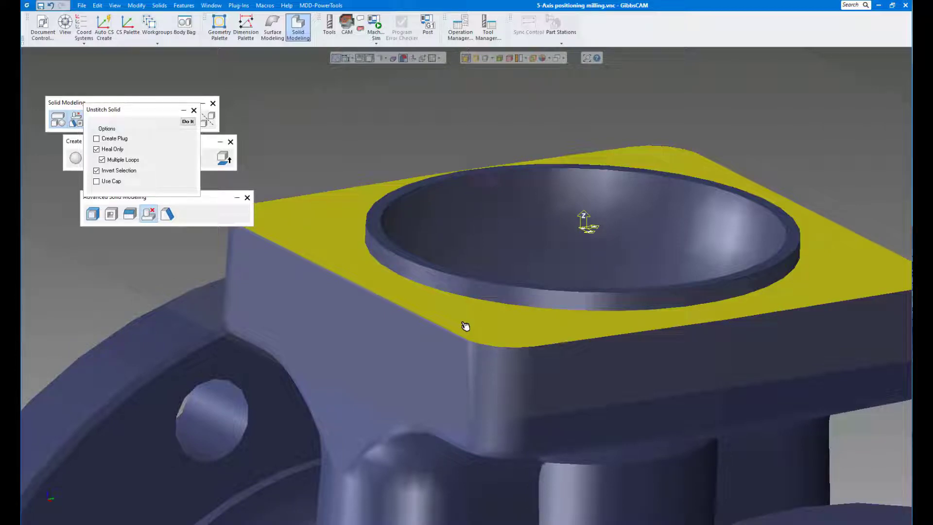
click(457, 289)
click(446, 275)
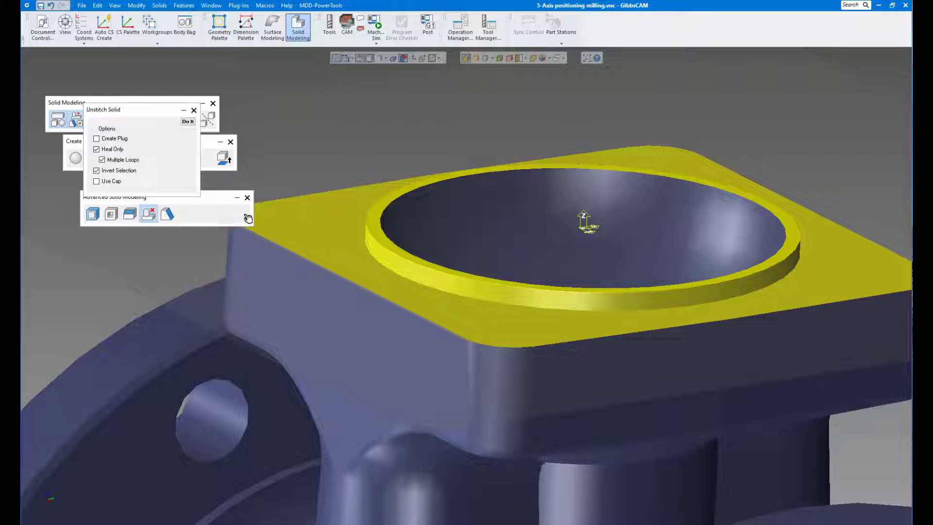
click(188, 122)
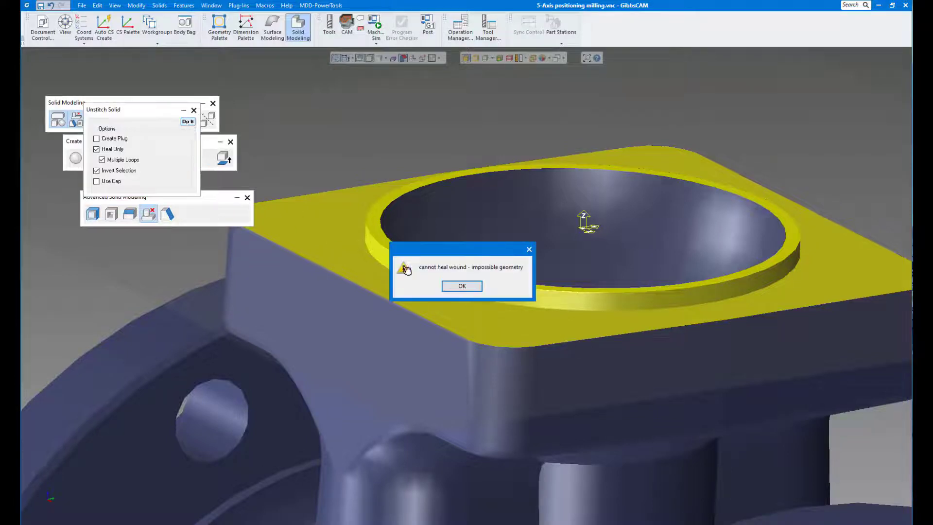
click(448, 287)
- Set the valve body's chord height to 0.001 in its properties and apply it
middle_drag(389, 291, 465, 299)
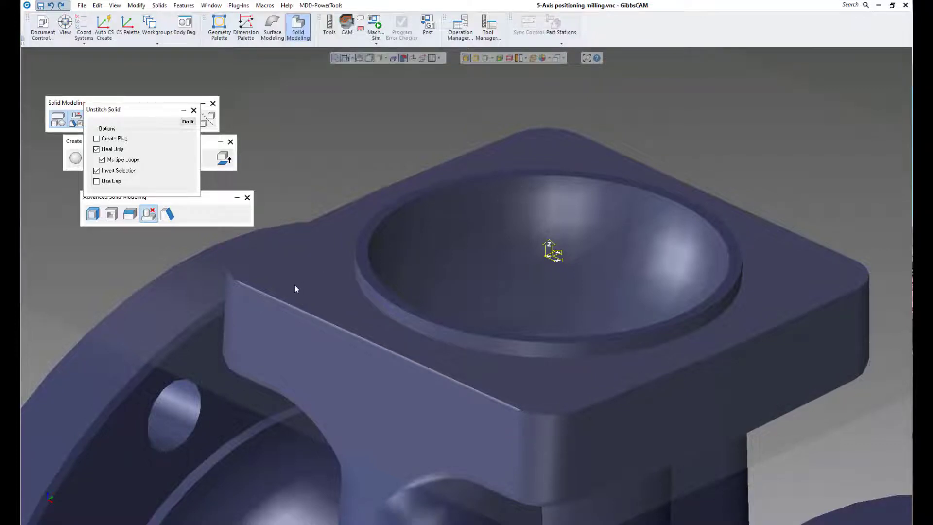
click(295, 286)
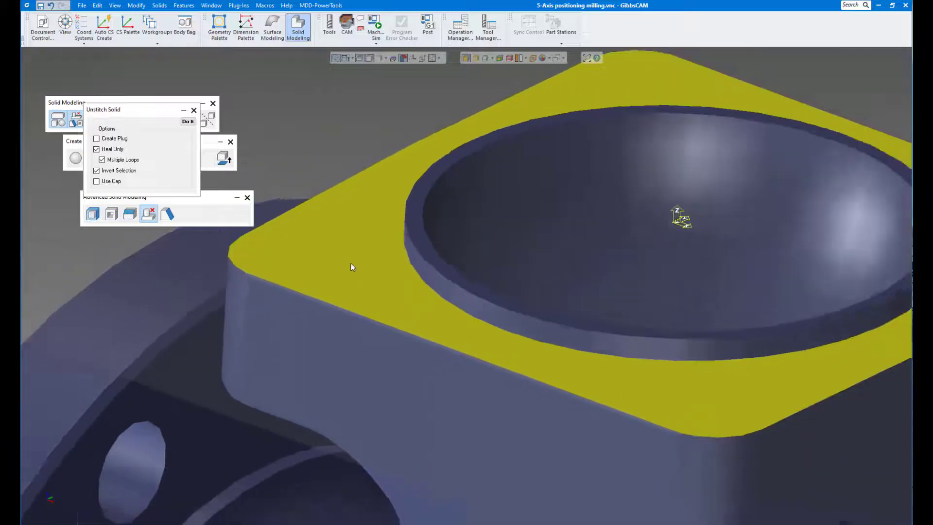
right_click(319, 292)
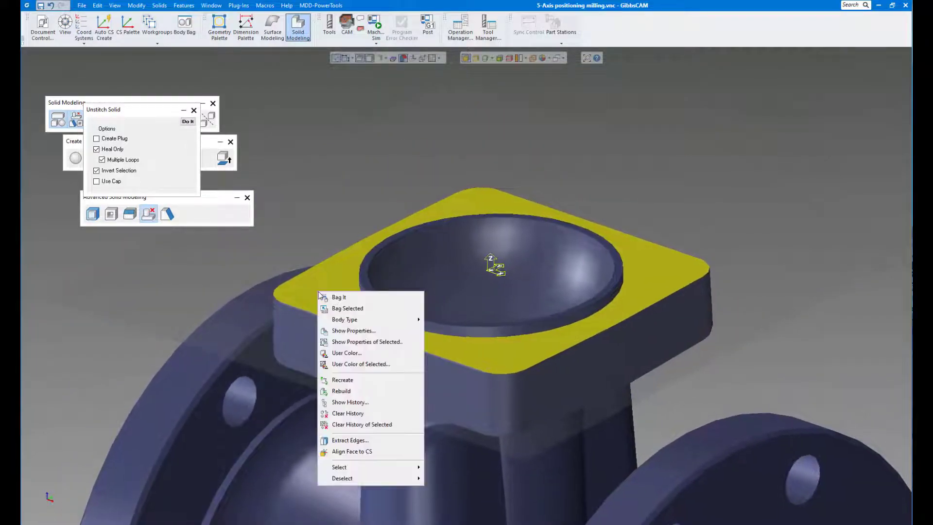
click(348, 333)
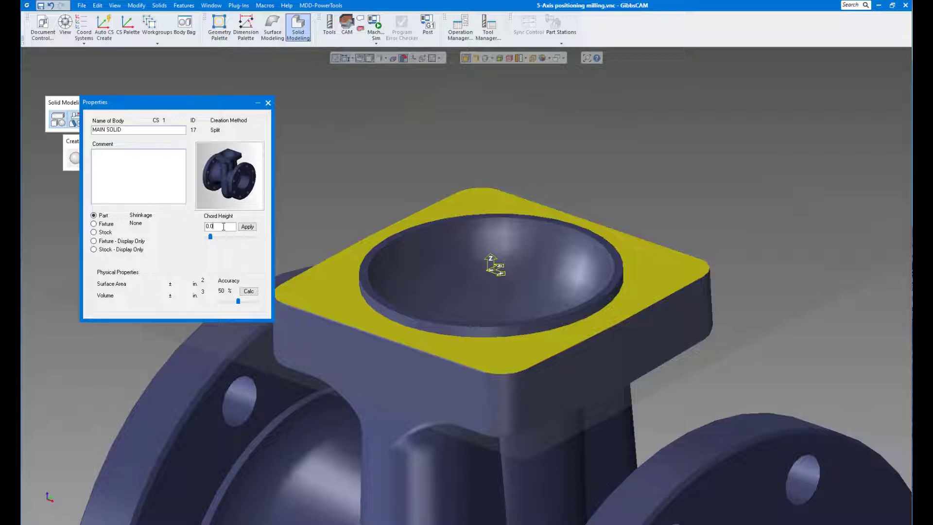
click(249, 227)
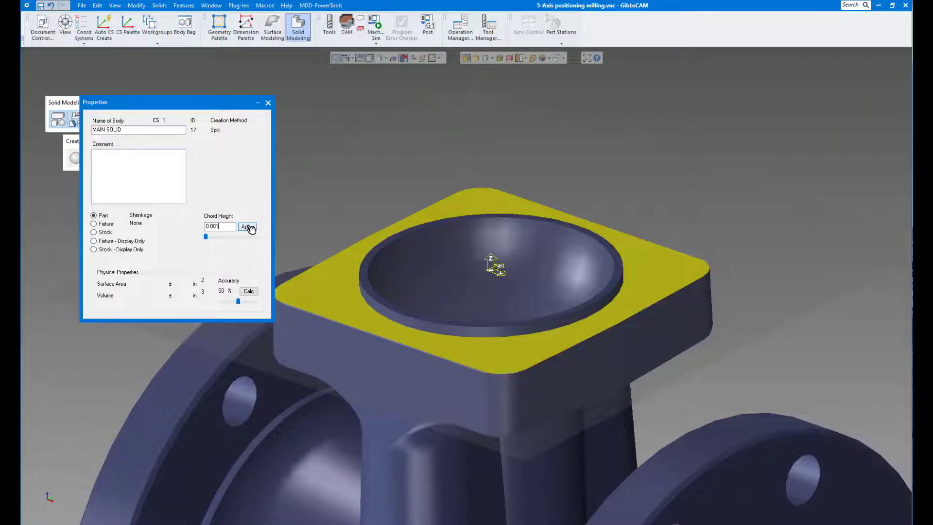
click(268, 103)
- Remove the thin straight edge faces remaining along the square flange's upper sides with Unstitch Solid
scroll(332, 232, up, 4)
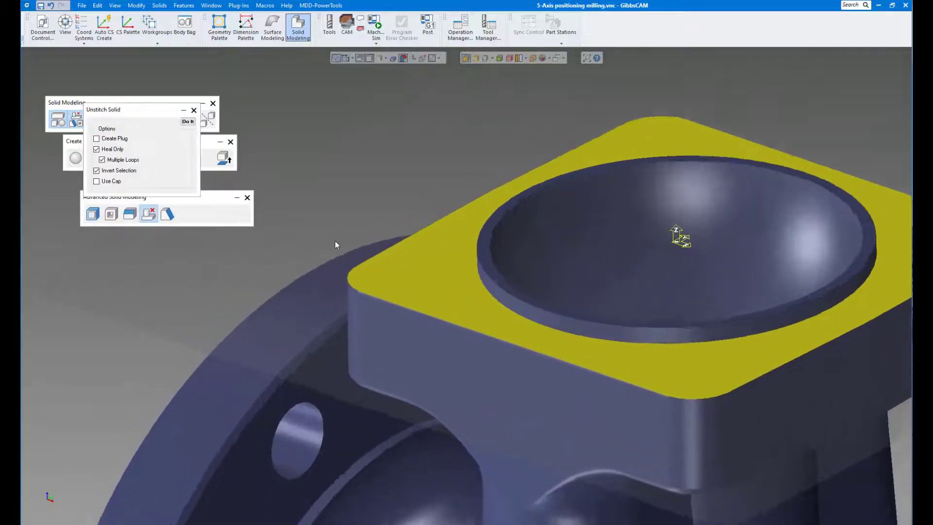
scroll(334, 241, up, 4)
click(345, 275)
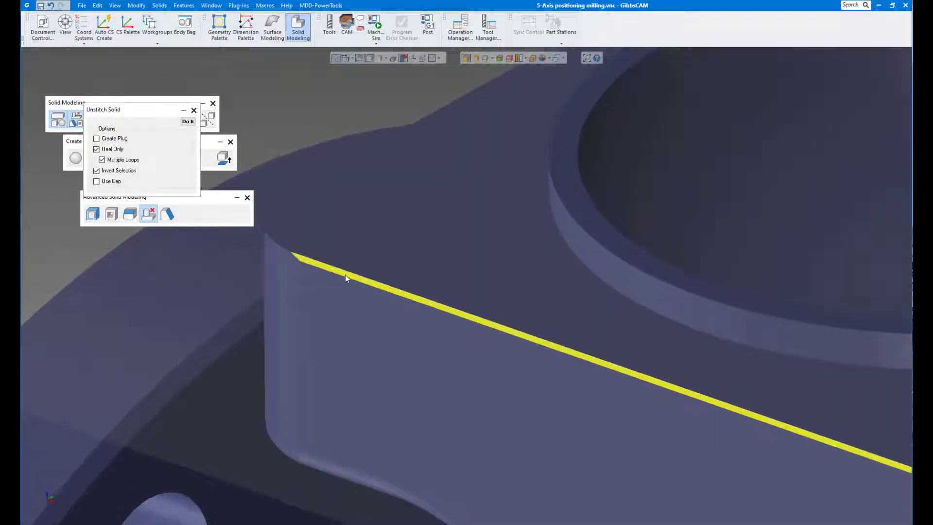
scroll(345, 275, down, 5)
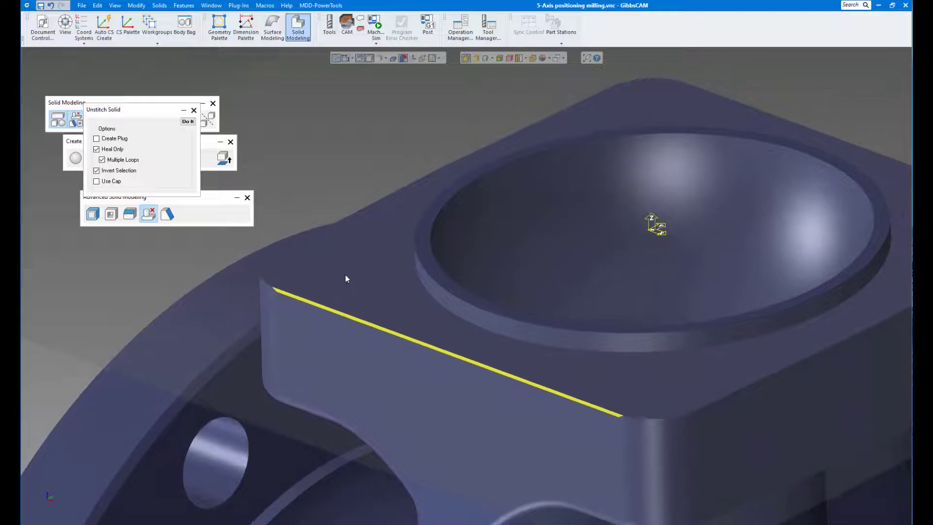
click(576, 412)
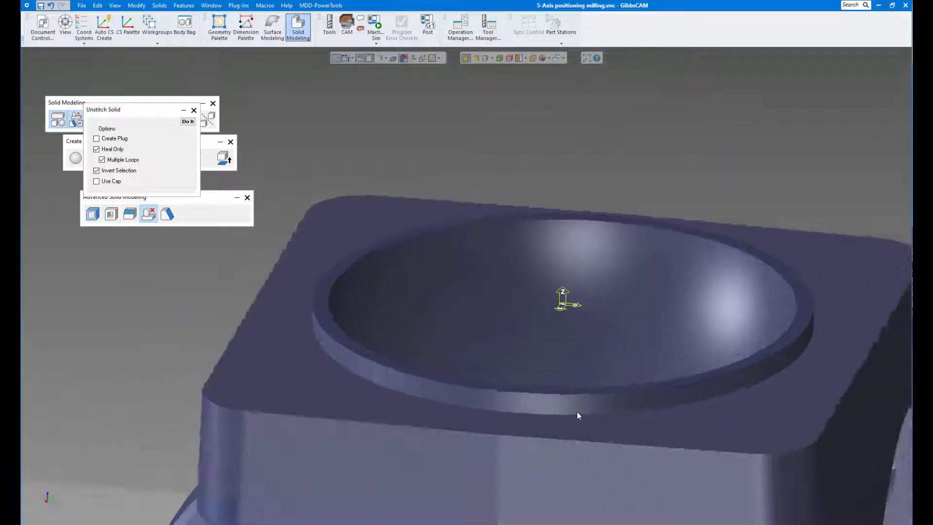
click(646, 464)
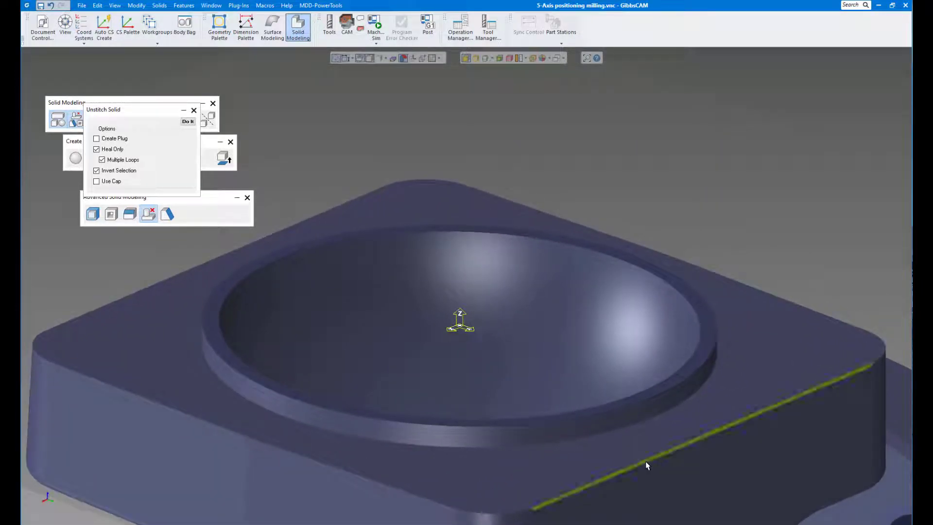
click(187, 122)
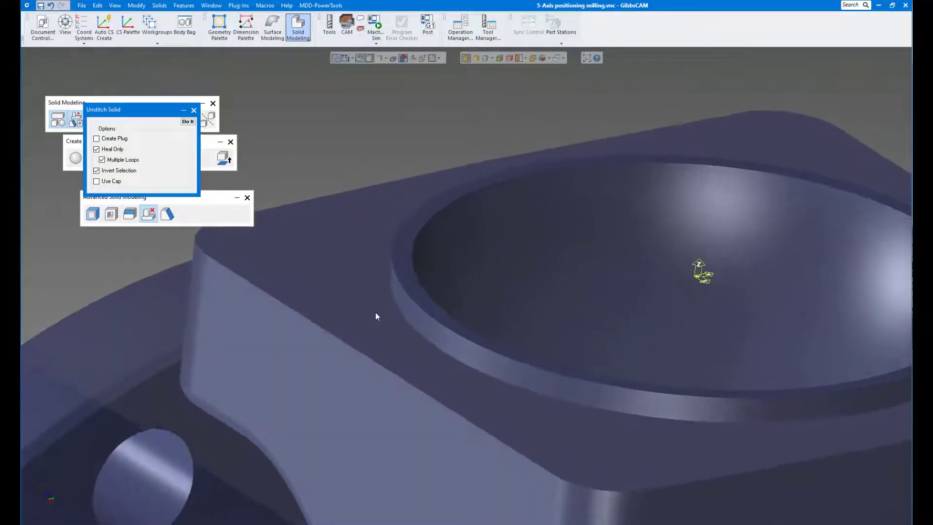
- Try again to unstitch the square flange's top face with both faces of the raised rim
click(398, 305)
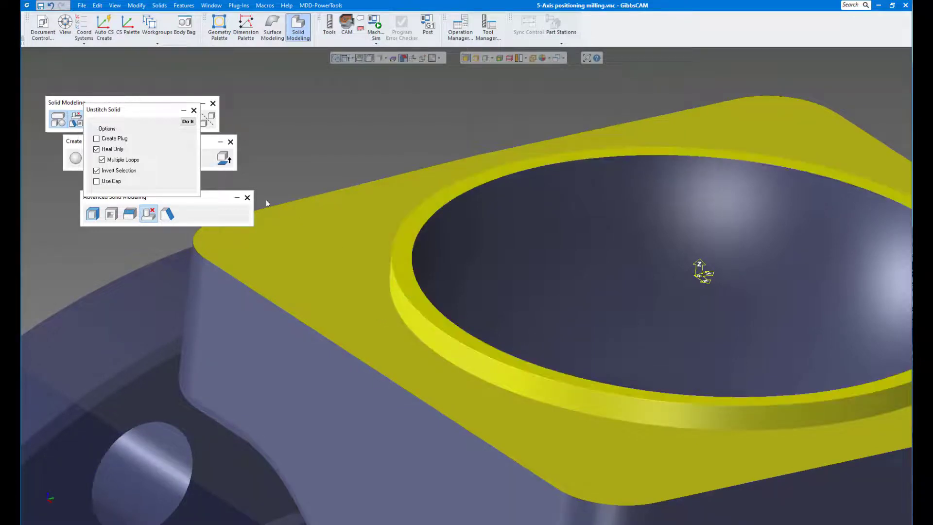
click(188, 122)
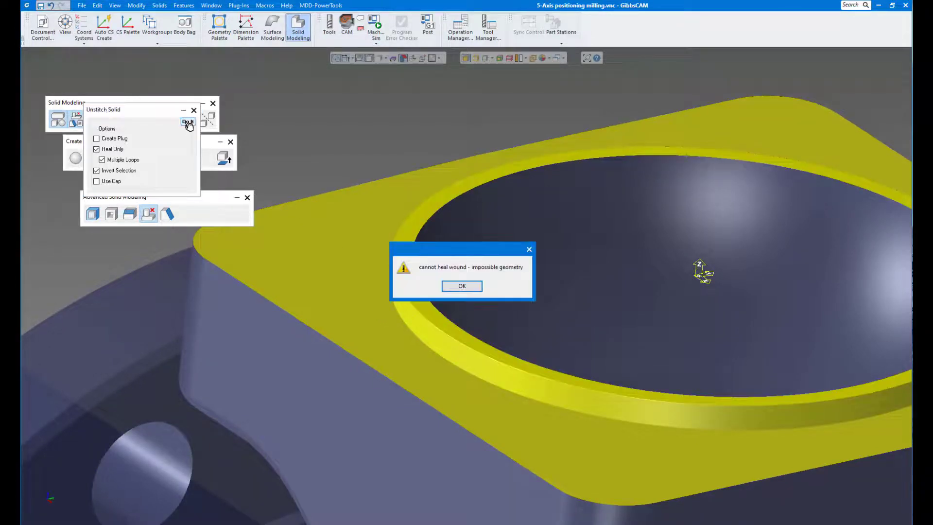
click(455, 285)
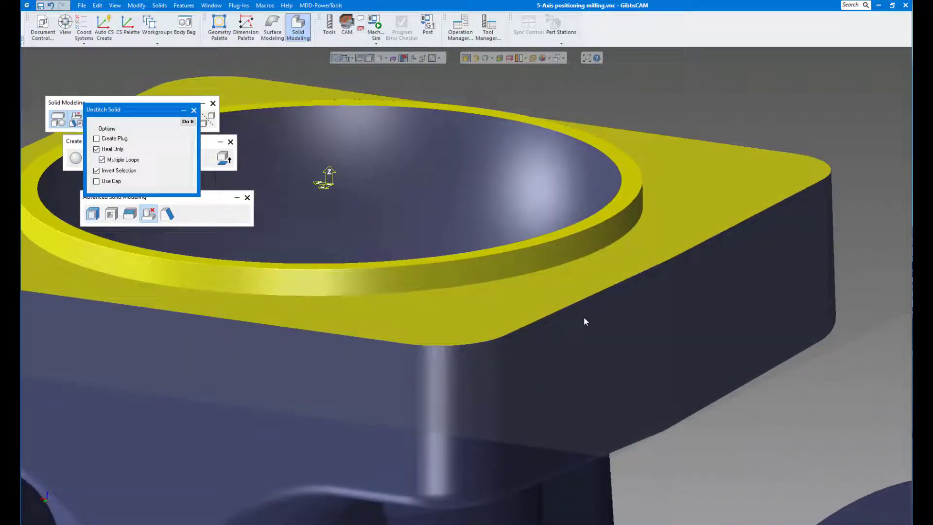
- Unstitch only the square flange's top face and the raised rim's side face, leaving the rim's top face out of the selection
ctrl+click(542, 283)
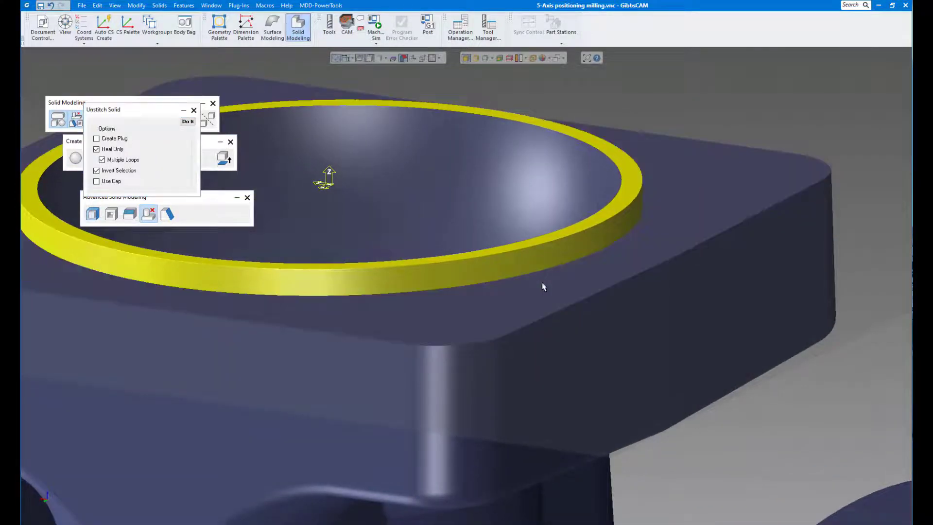
click(542, 289)
ctrl+click(533, 261)
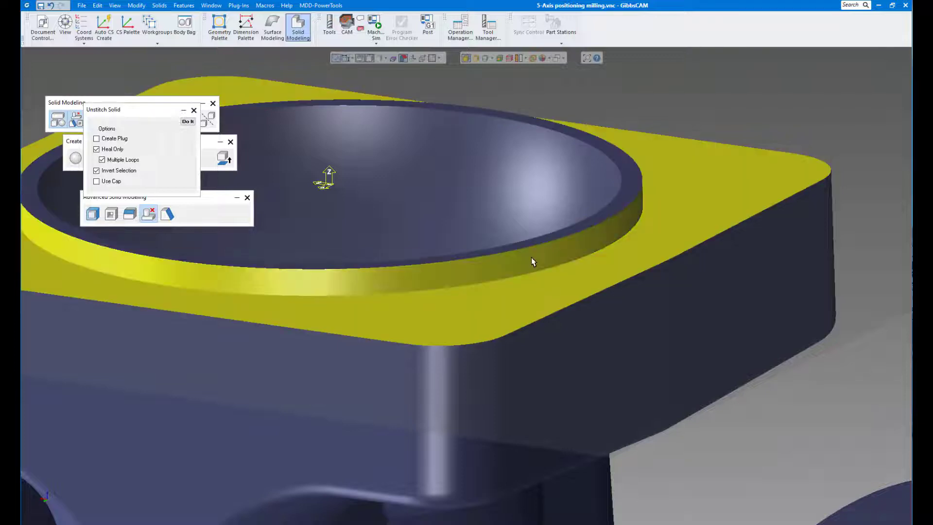
click(189, 122)
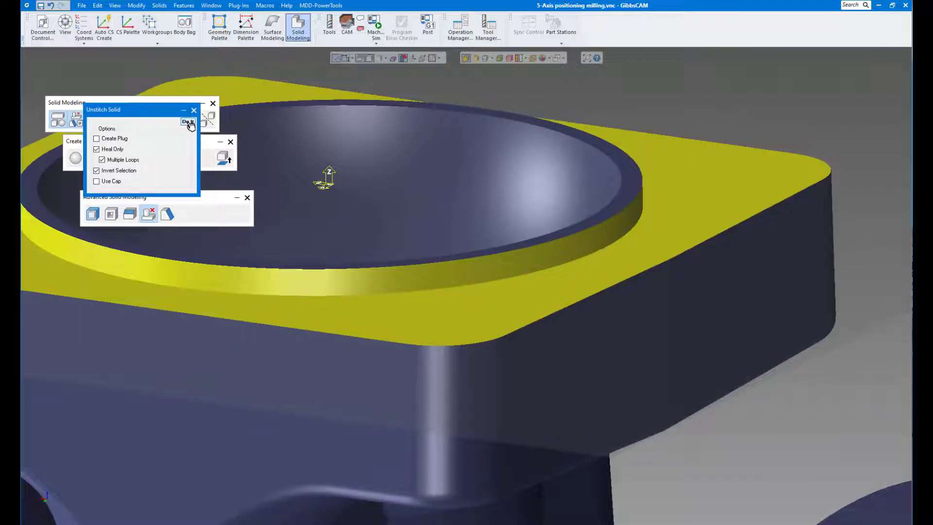
- Remove all eight bolt holes from the round side flange's front face with Unstitch Solid
scroll(527, 282, down, 5)
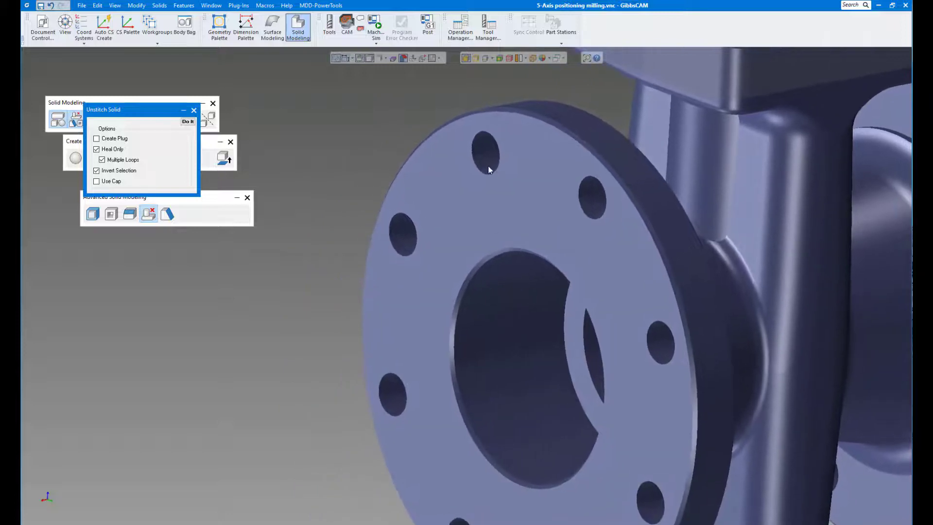
click(490, 164)
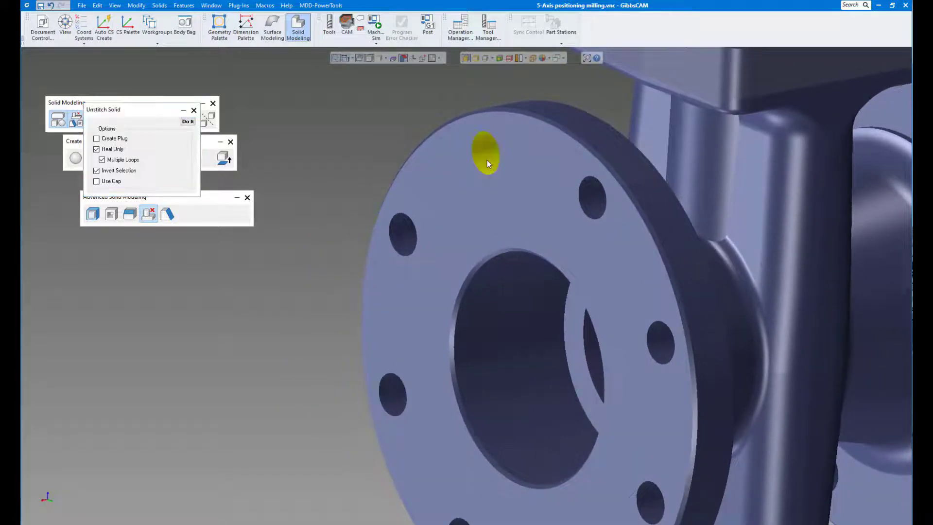
click(405, 393)
click(588, 204)
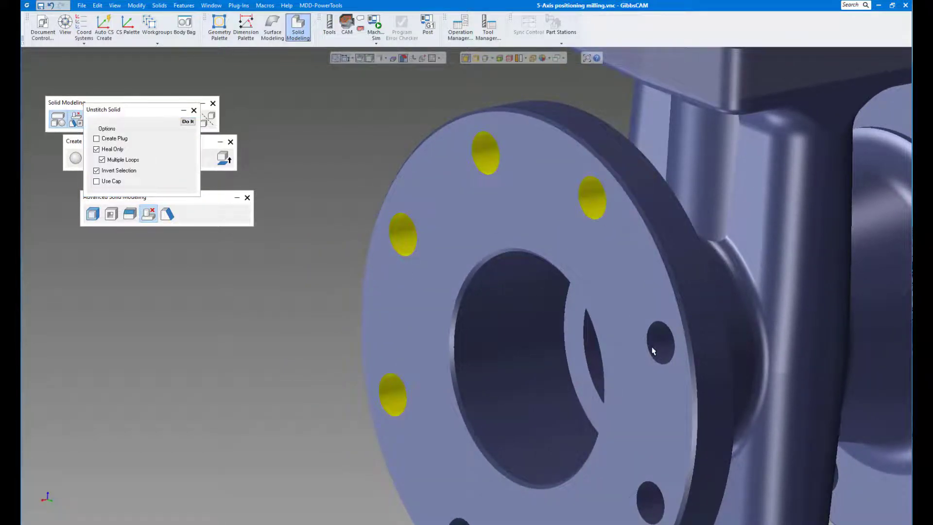
middle_drag(618, 392, 577, 296)
click(605, 389)
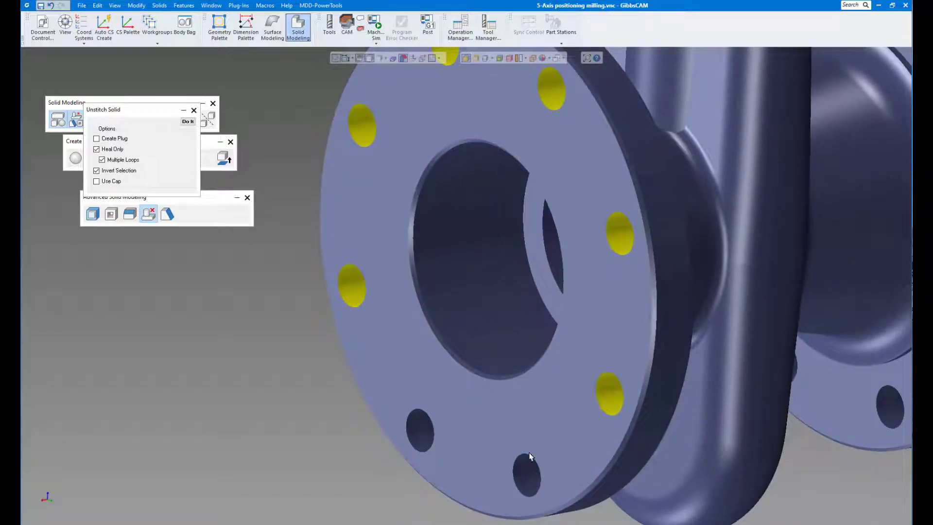
click(525, 472)
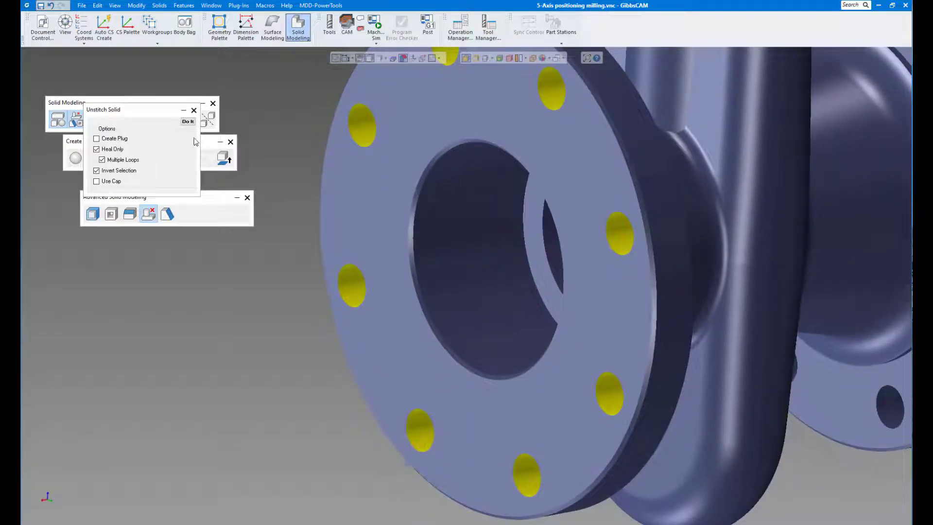
click(188, 122)
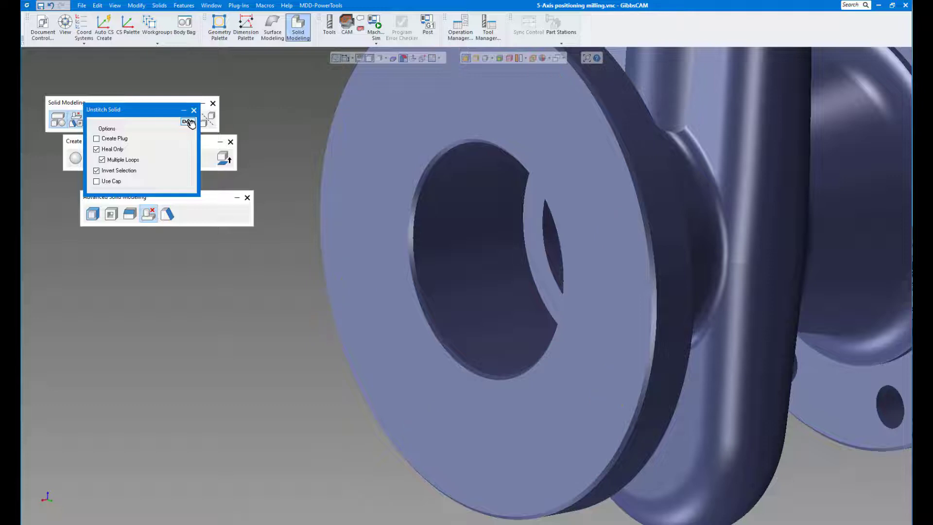
- Remove the round flange's bore-edge chamfer and its front outer-edge chamfer by unstitching each face
scroll(406, 258, down, 2)
scroll(418, 263, up, 1)
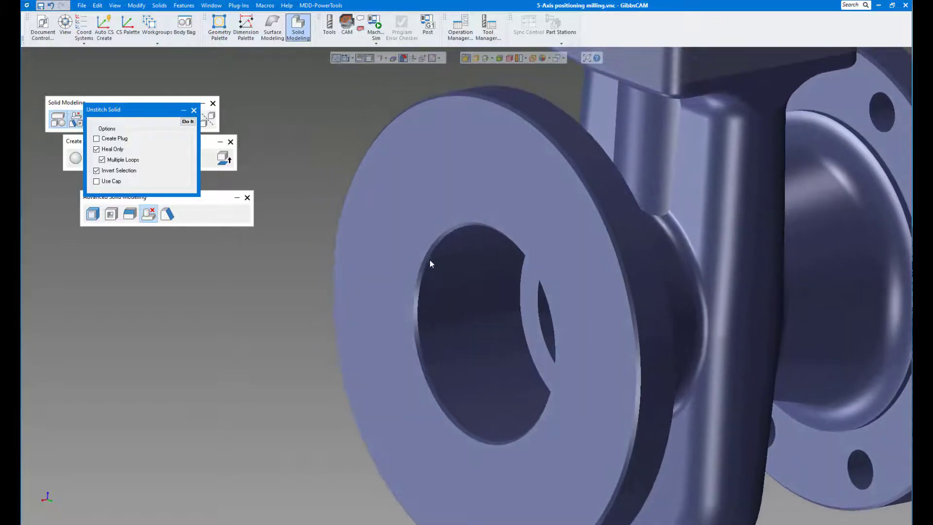
click(427, 258)
click(192, 124)
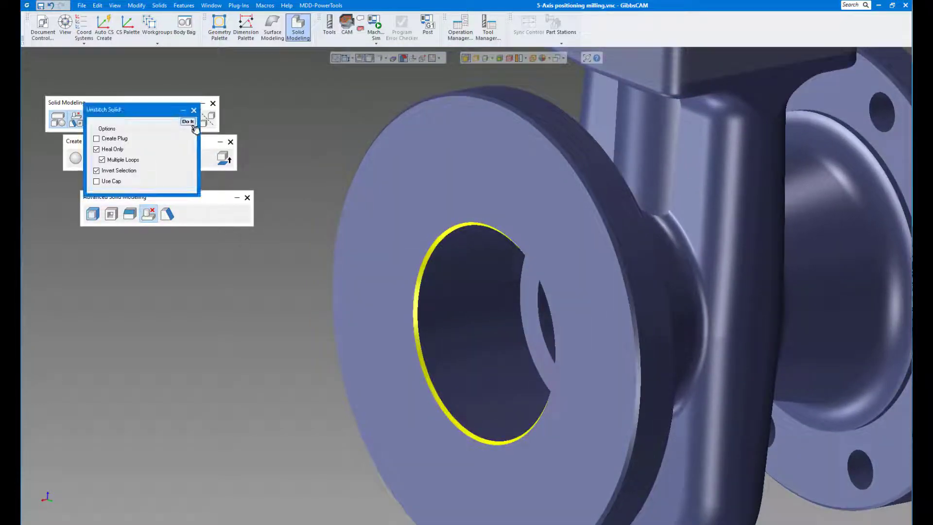
click(593, 197)
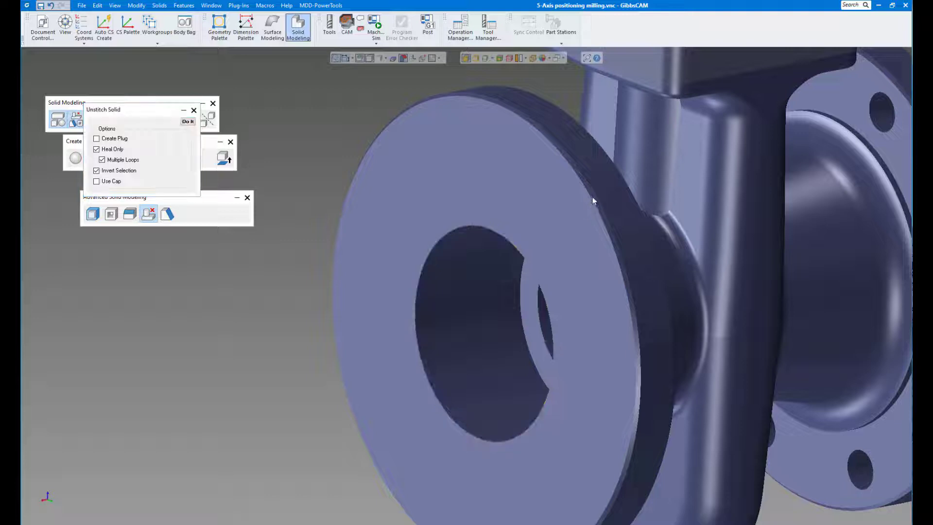
click(192, 122)
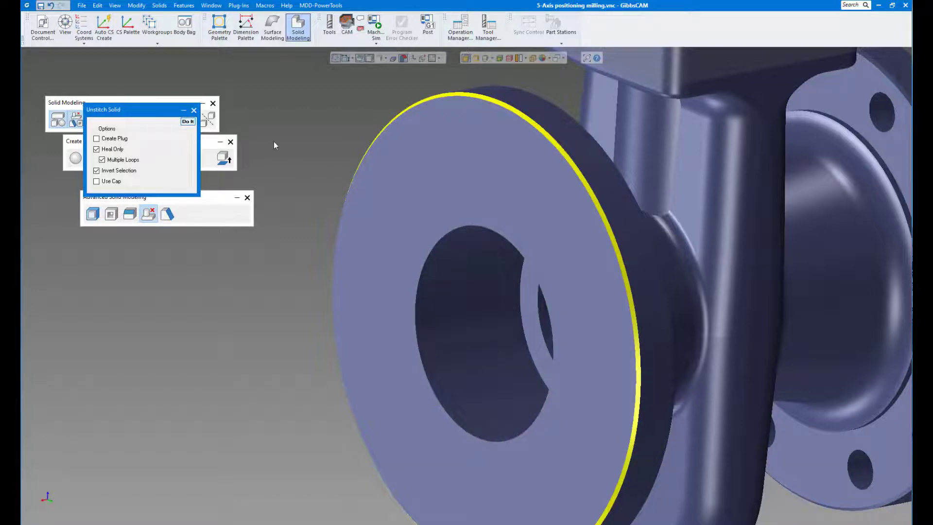
- Unstitch the round flange's larger bore wall together with the stepped shoulder face inside it
middle_drag(375, 232, 504, 281)
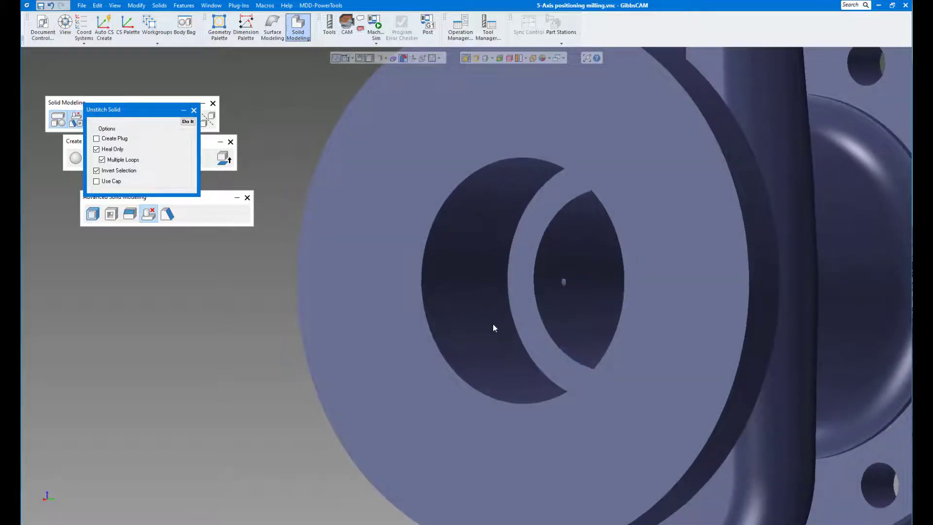
middle_drag(492, 325, 506, 287)
click(501, 282)
shift+click(500, 283)
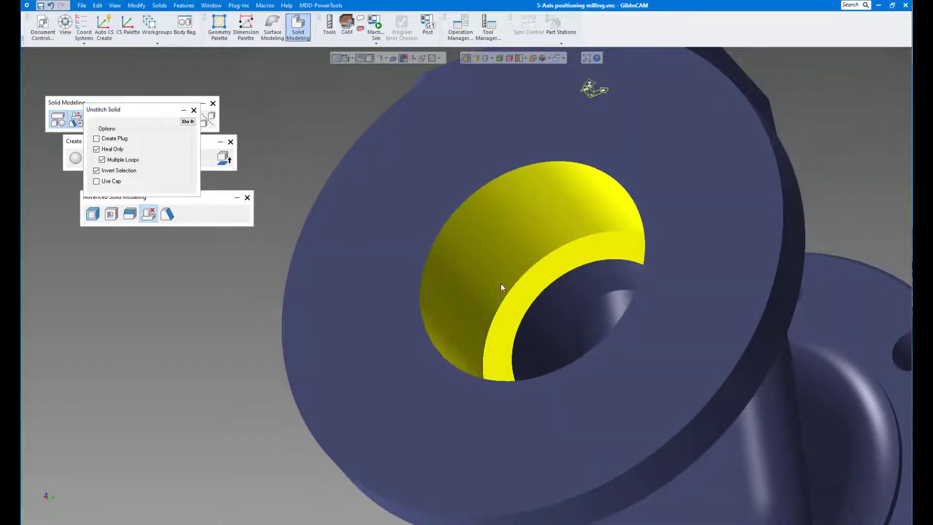
click(188, 122)
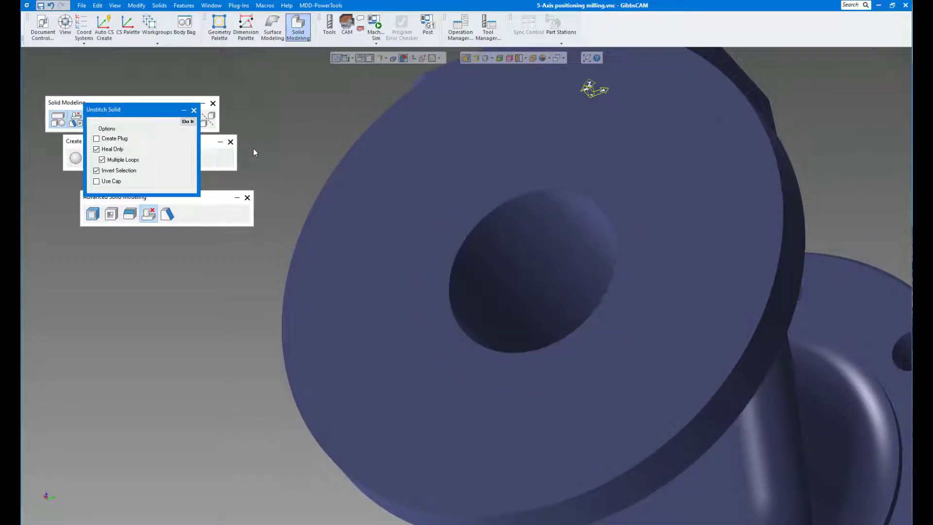
- Try to unstitch the round flange's back face together with its outer-edge chamfer and the thin raised ring around the neck
middle_drag(354, 241, 389, 256)
scroll(388, 256, up, 5)
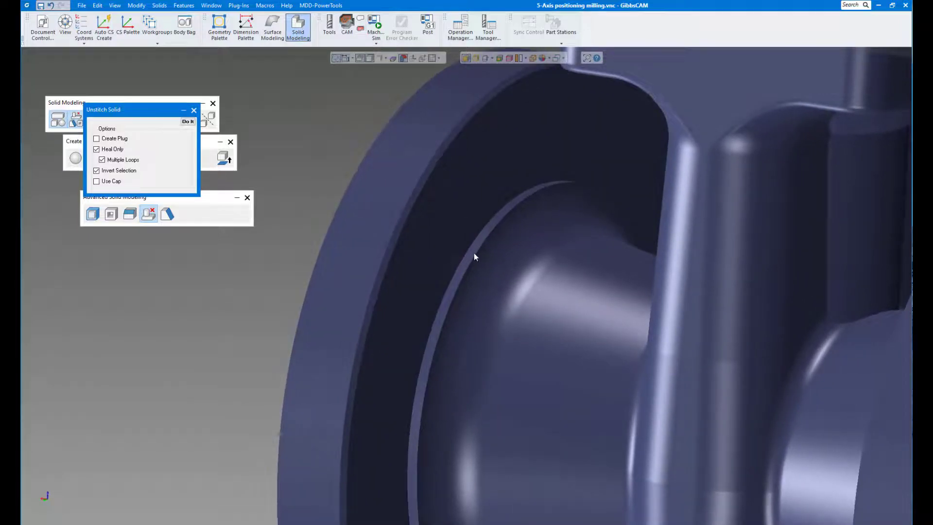
click(471, 251)
shift+click(418, 198)
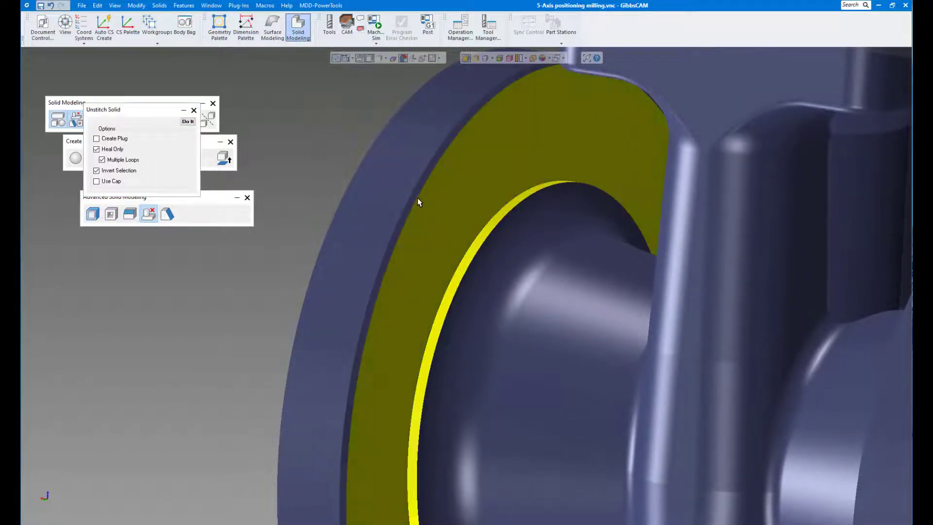
click(188, 122)
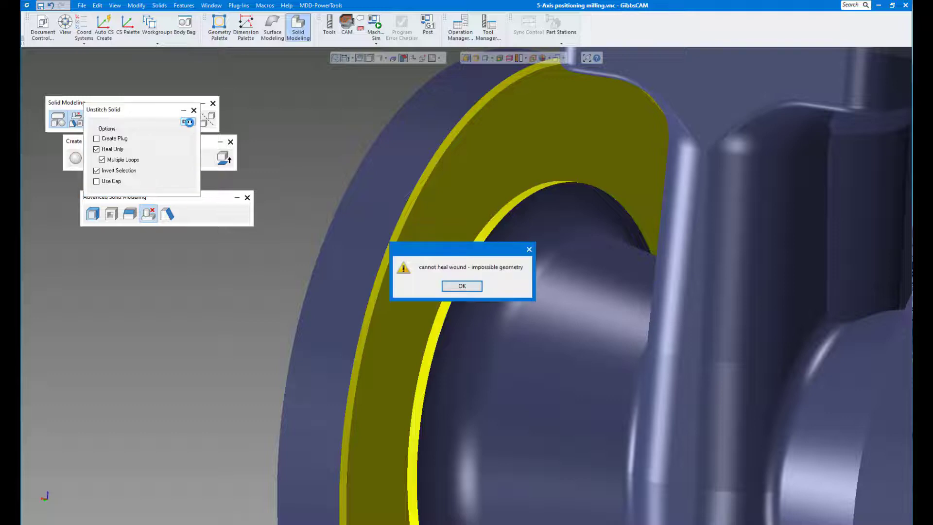
click(443, 287)
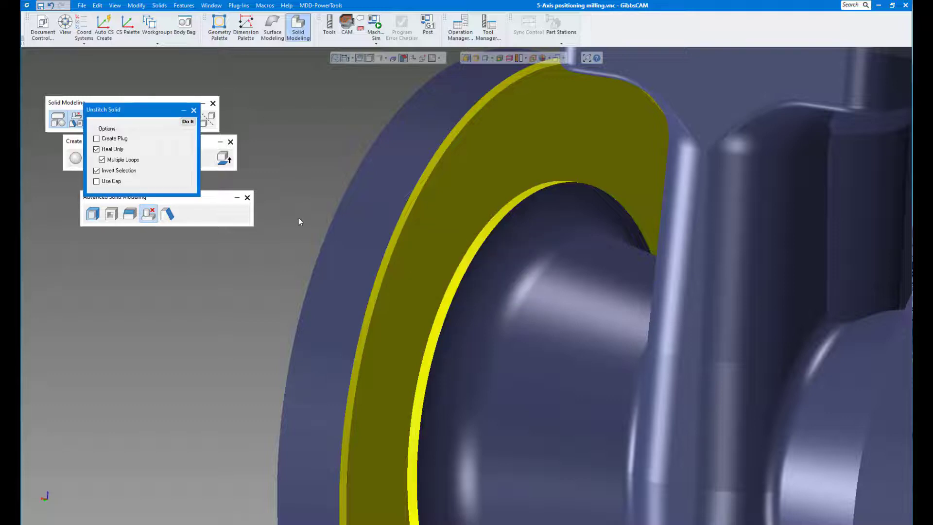
- Unstitch only the chamfer along the outer edge of the round flange's back face
scroll(299, 217, down, 5)
middle_drag(299, 218, 302, 138)
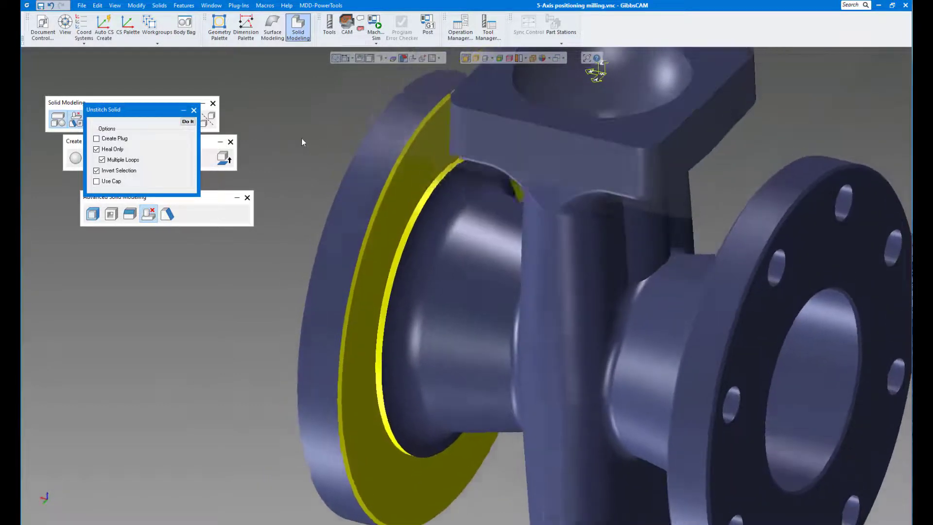
click(302, 139)
click(389, 180)
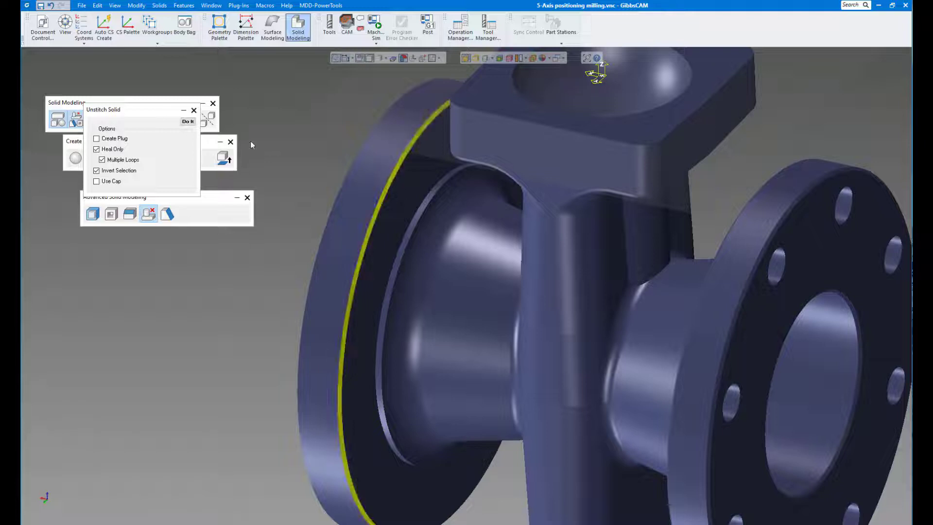
click(189, 122)
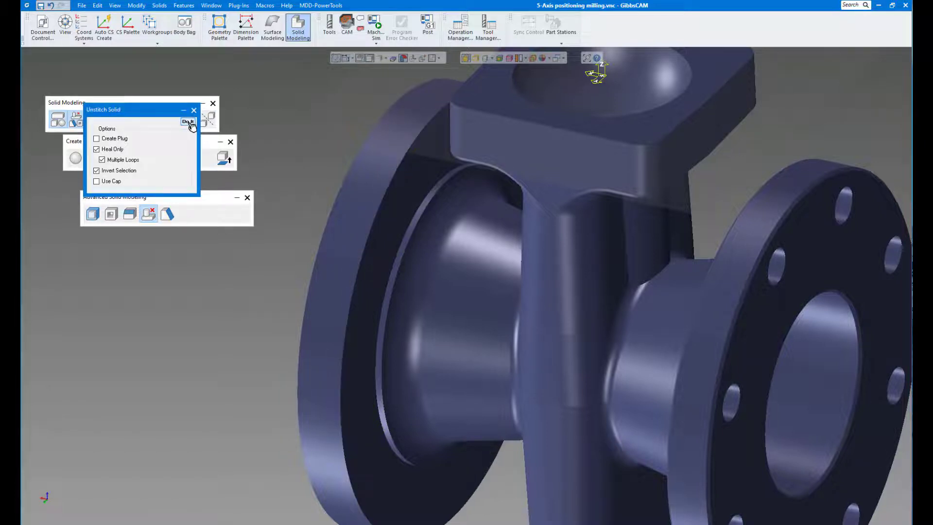
- Try to unstitch the round flange's back face together with the thin raised ring around the neck
middle_drag(411, 251, 417, 223)
click(422, 245)
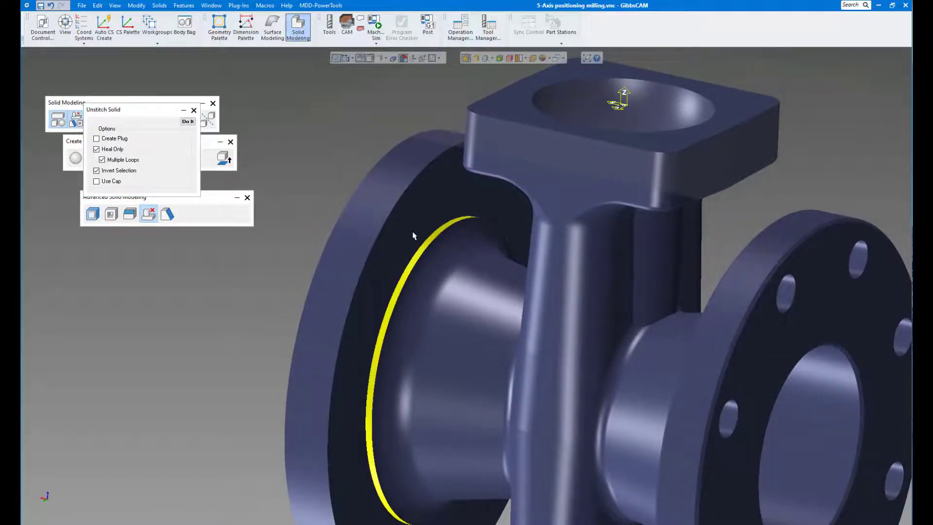
click(413, 232)
click(188, 122)
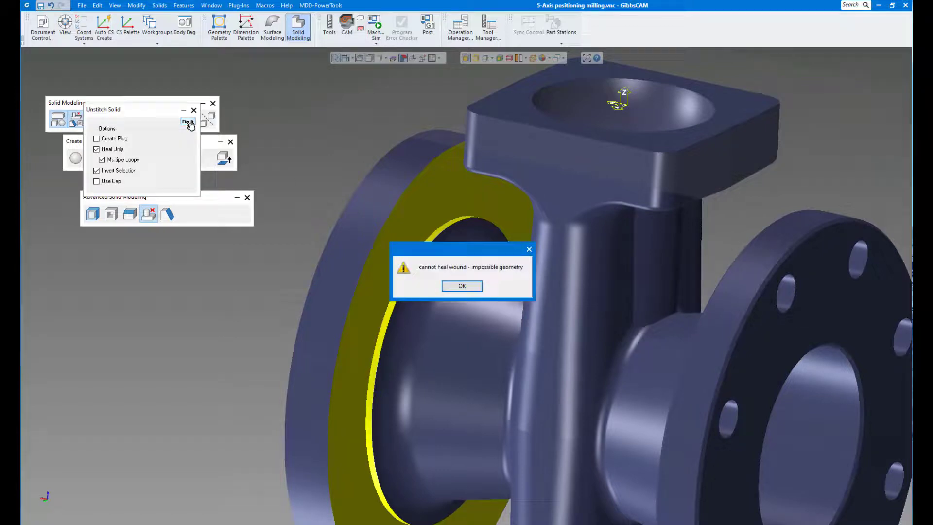
click(460, 285)
- Try to unstitch the round flange's back face alone, leaving the thin ring out of the selection
scroll(344, 210, up, 5)
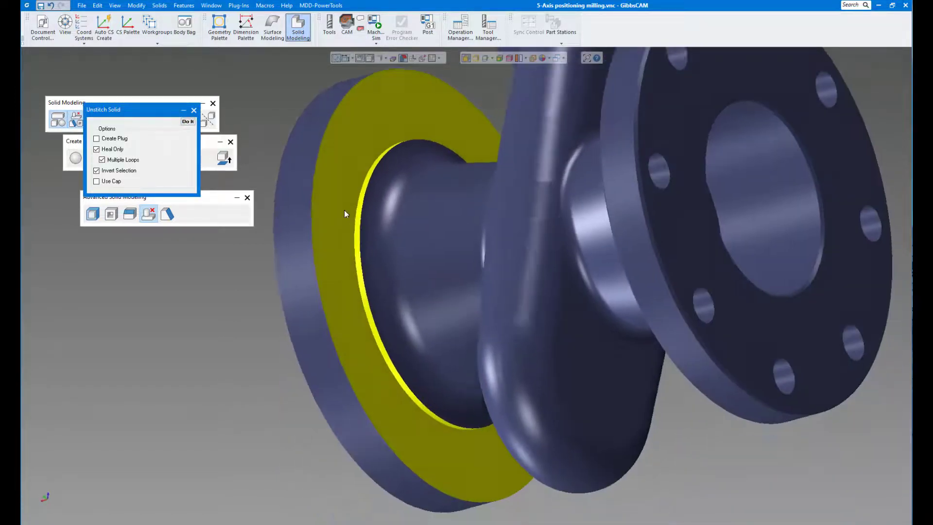
middle_drag(344, 210, 438, 217)
click(438, 217)
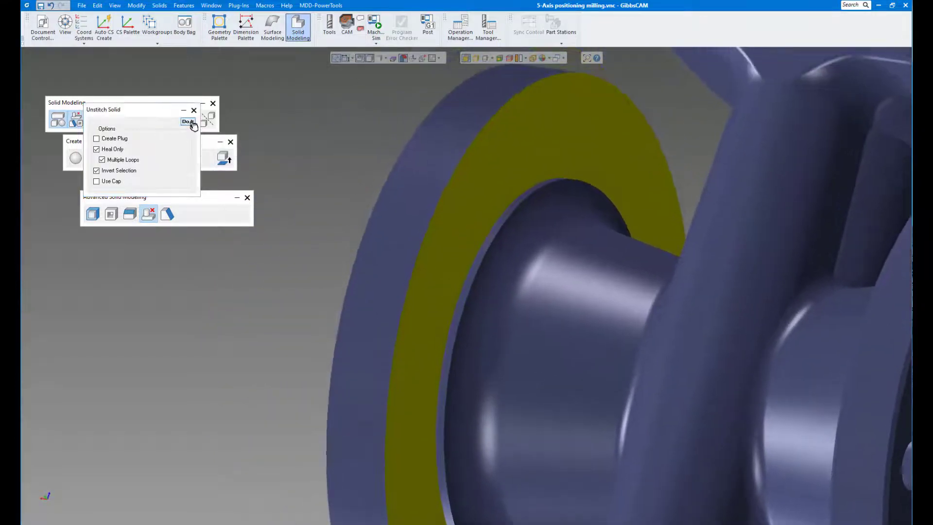
click(192, 123)
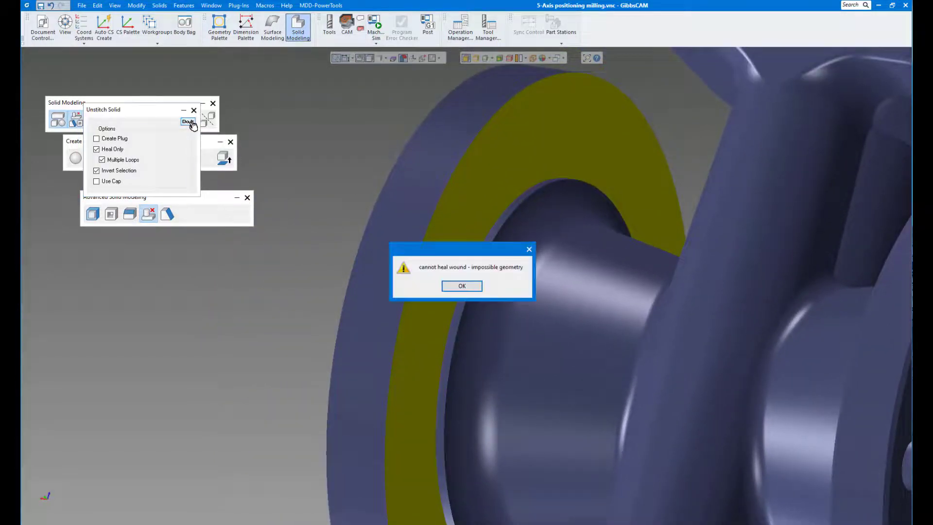
click(459, 287)
- Try again to unstitch the round flange's back face together with the thin ring beside the neck fillet
scroll(445, 281, up, 5)
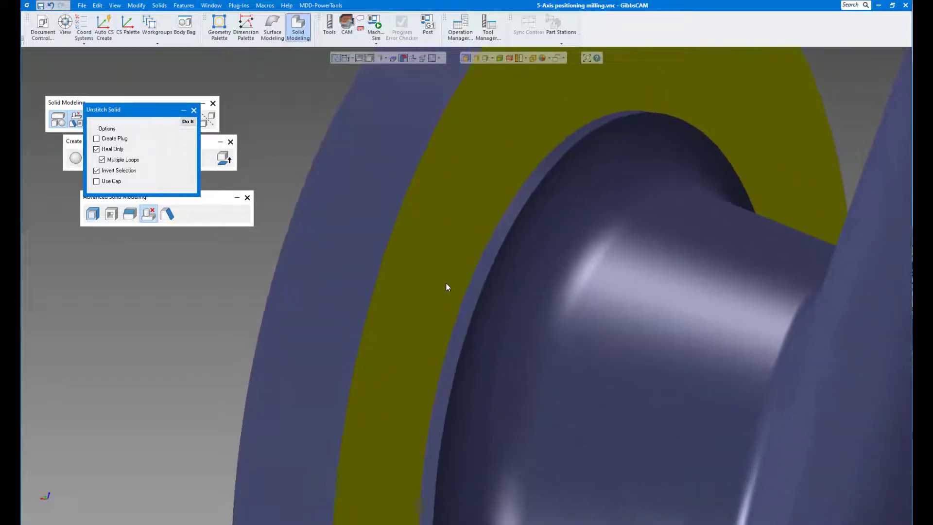
middle_drag(446, 284, 445, 285)
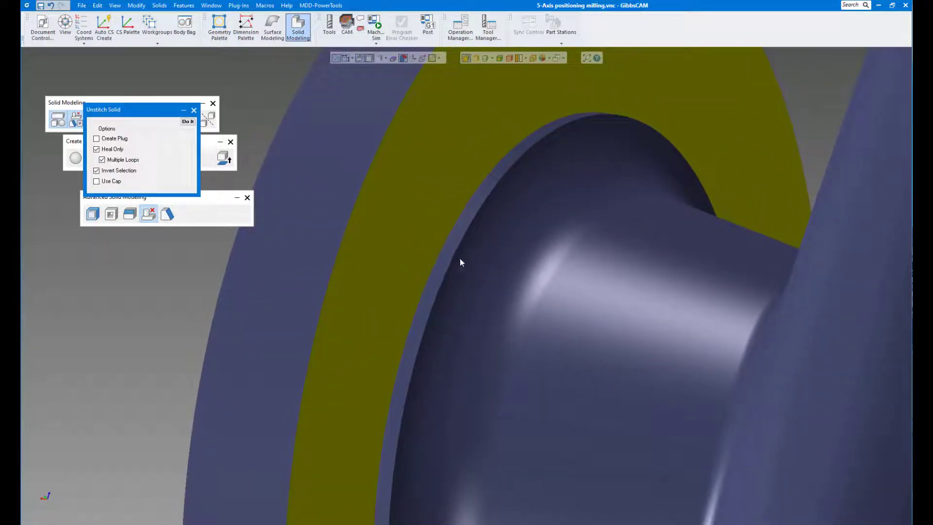
scroll(461, 262, down, 2)
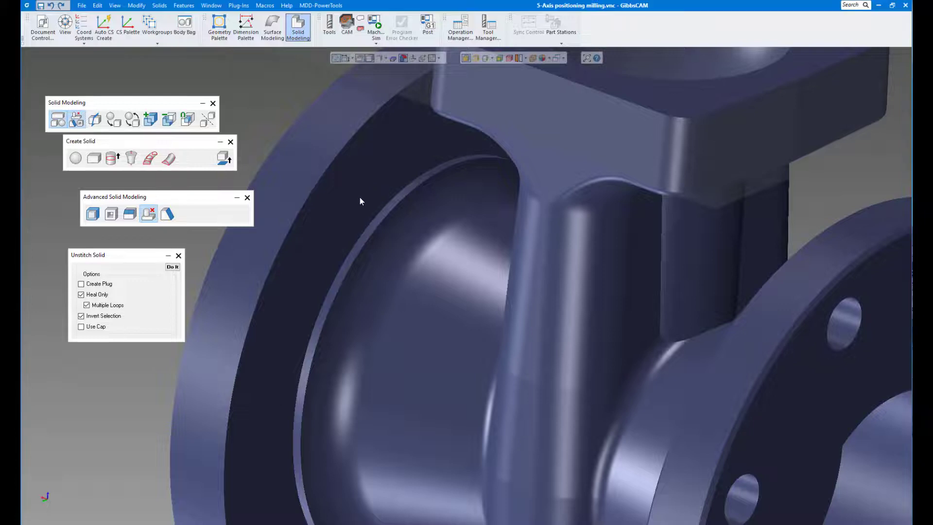
click(386, 211)
click(386, 212)
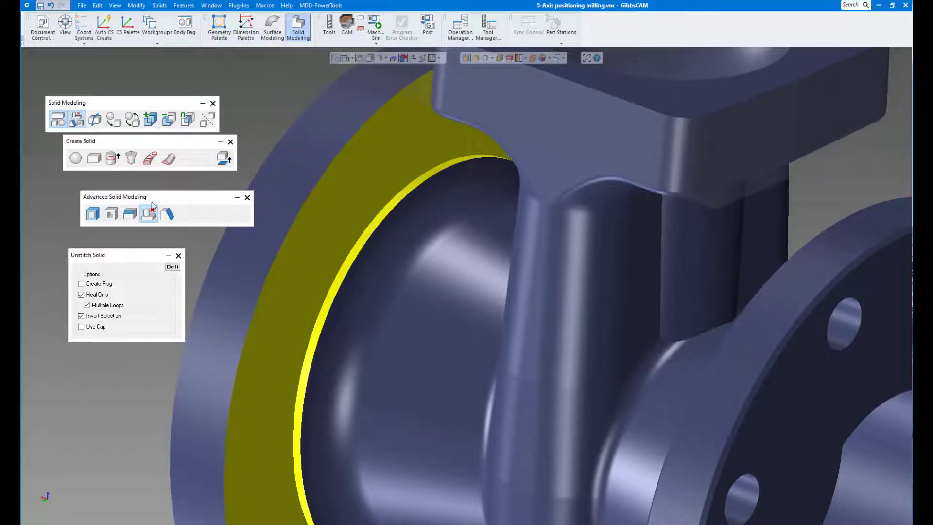
click(172, 267)
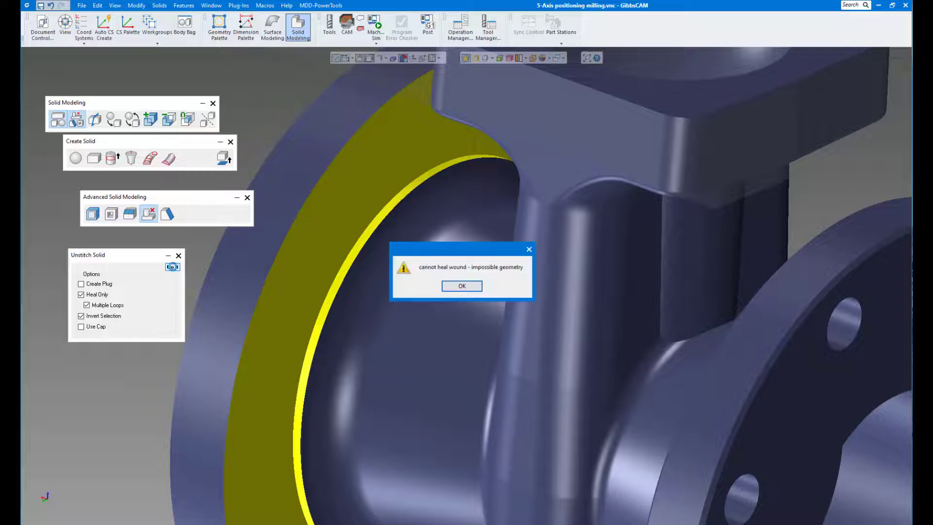
click(461, 286)
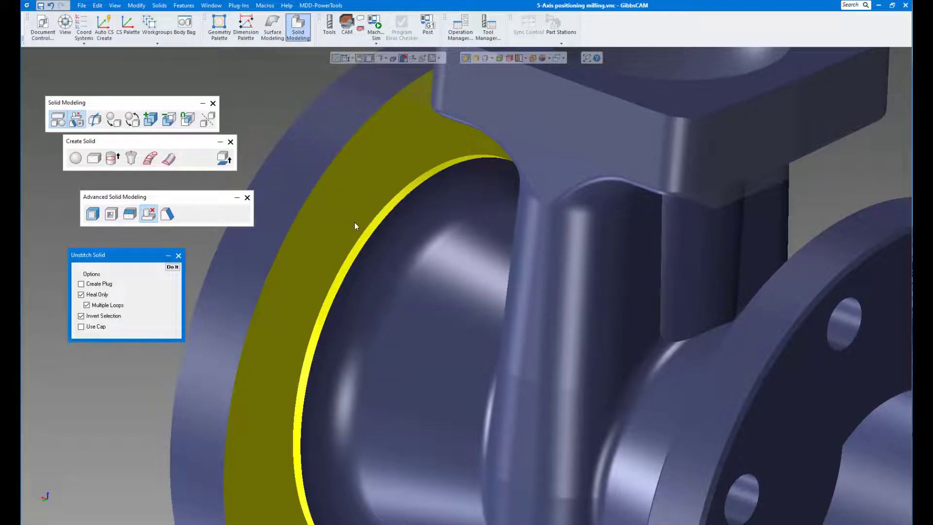
- Offset the round flange's back face alone by 0.125 so that it absorbs the thin ring beside the neck fillet
click(397, 236)
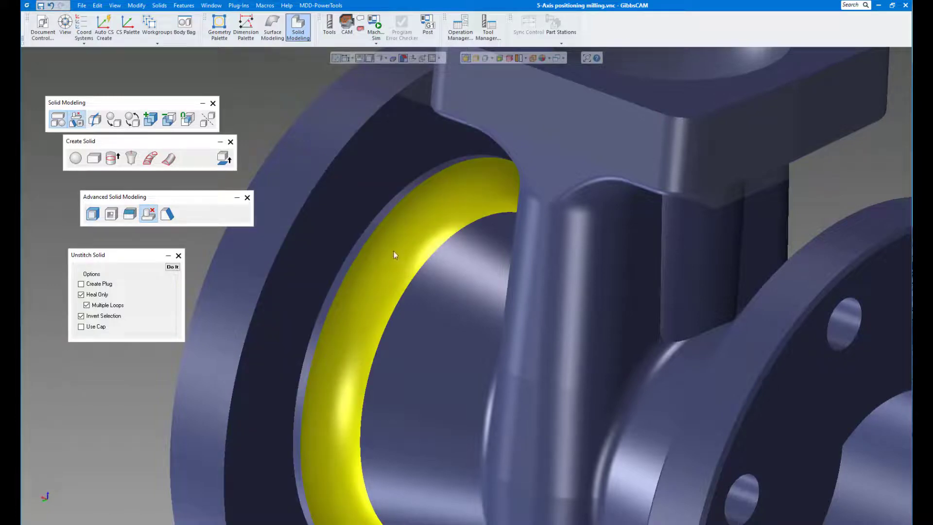
click(366, 232)
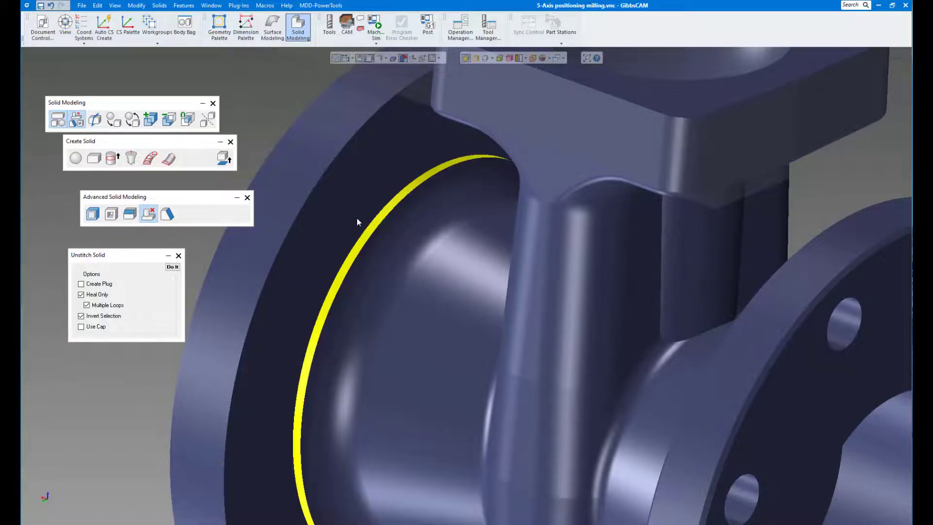
click(357, 218)
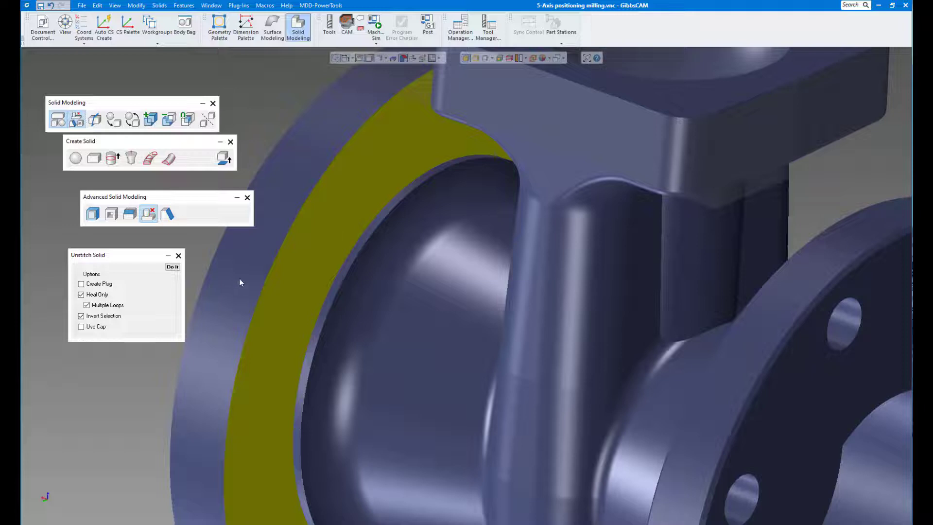
click(93, 214)
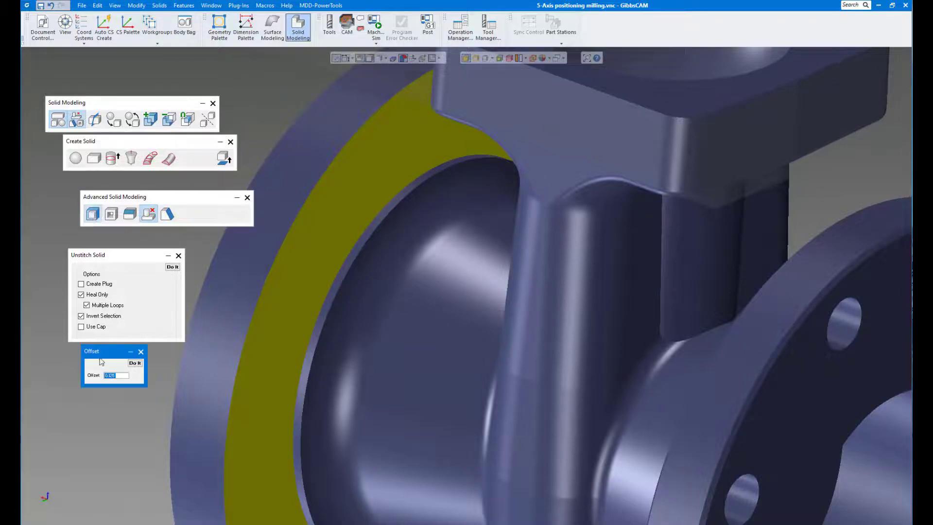
drag(98, 352, 93, 363)
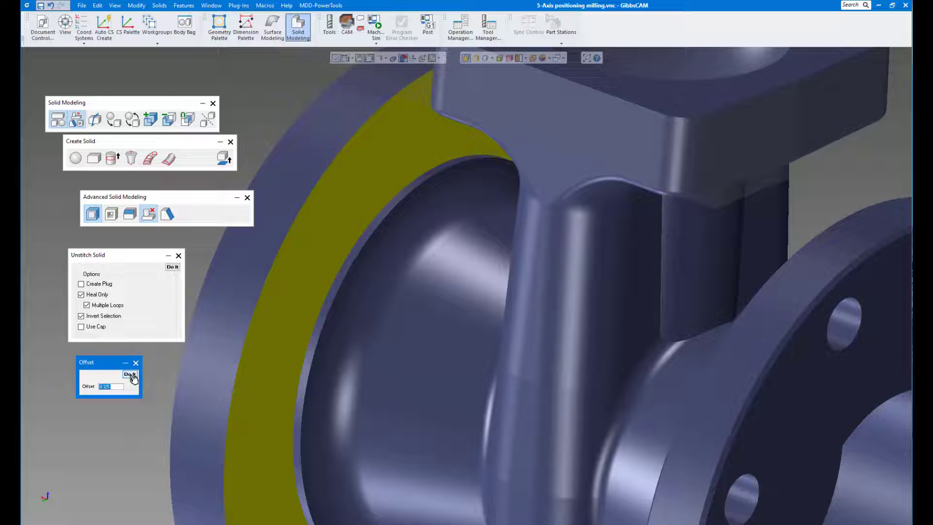
click(162, 382)
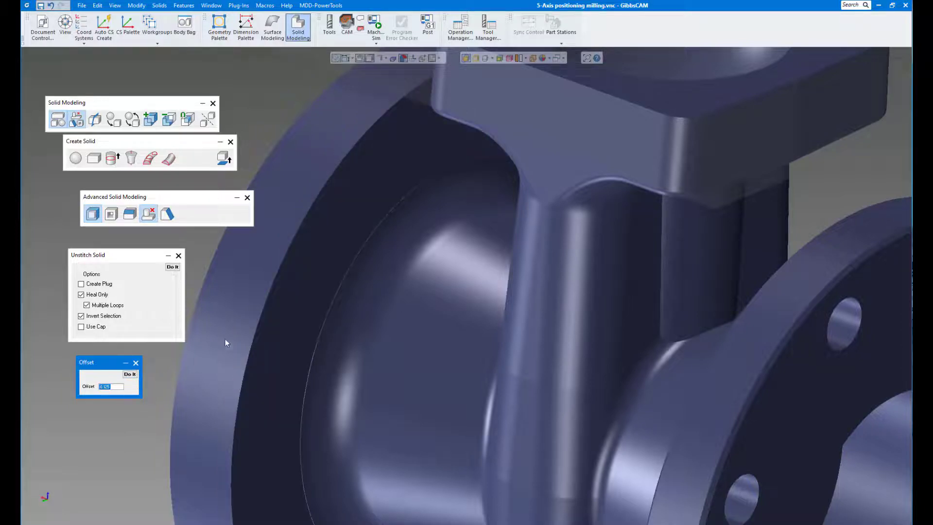
- Unstitch the chamfer along the outer edge of the front face on the flange that still has bolt holes
middle_drag(322, 297, 341, 318)
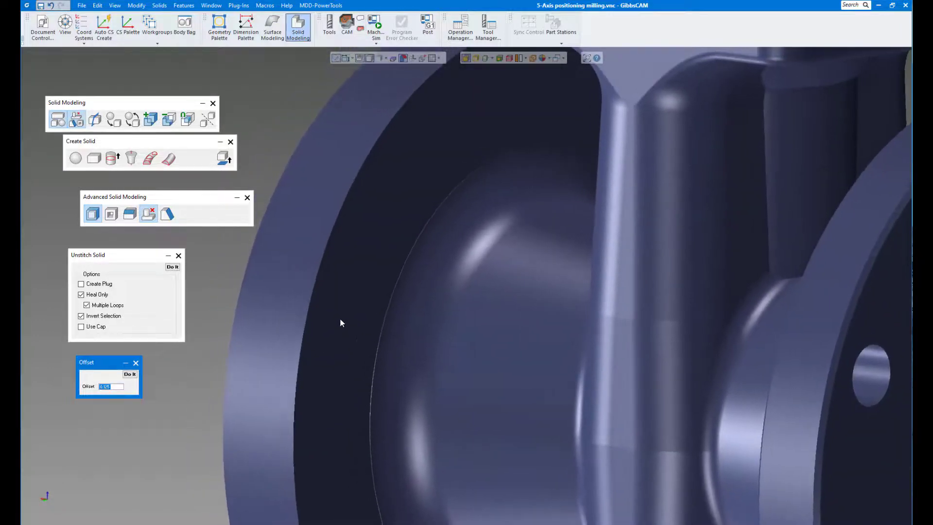
middle_drag(183, 379, 258, 359)
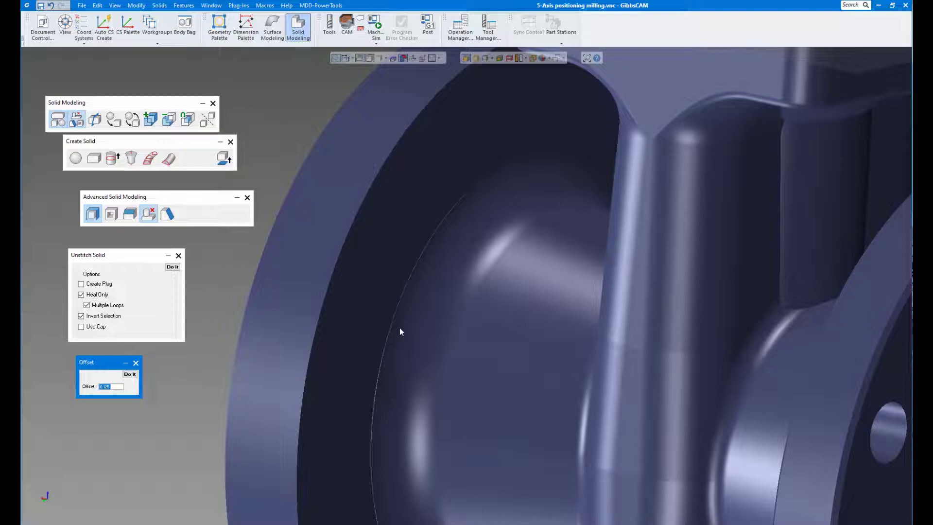
middle_drag(414, 267, 402, 309)
scroll(402, 309, down, 8)
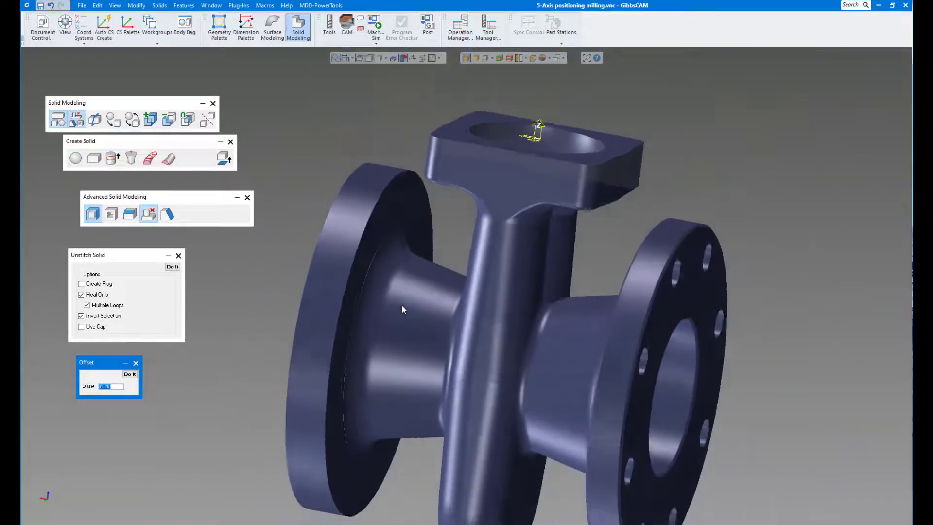
middle_drag(402, 306, 380, 249)
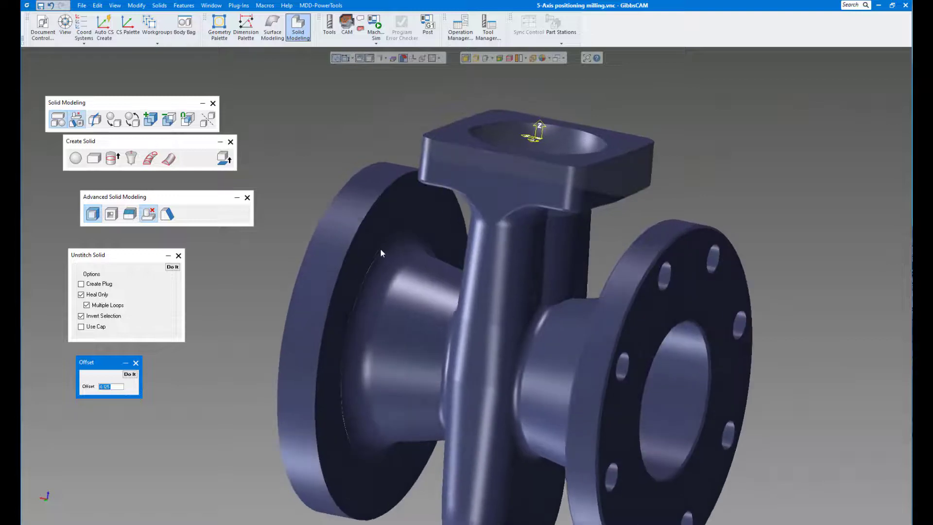
scroll(381, 248, up, 4)
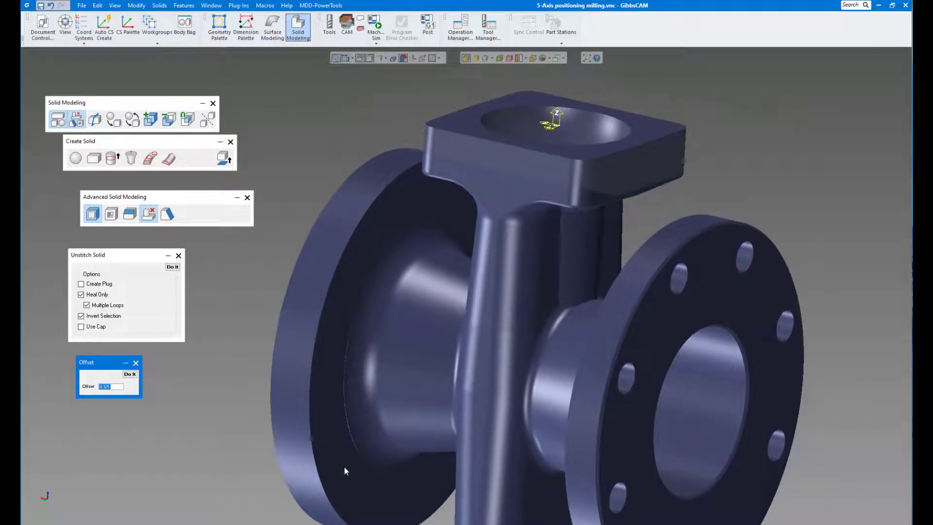
middle_drag(450, 206, 334, 398)
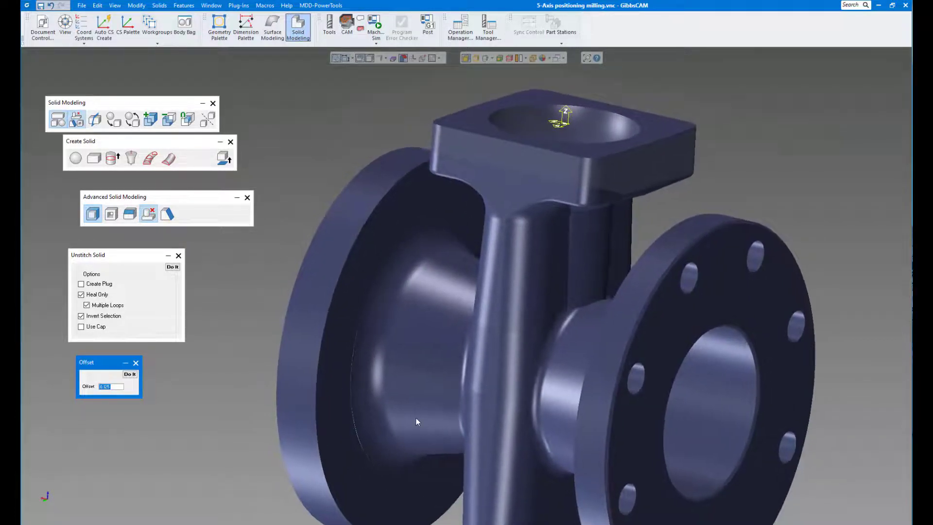
middle_drag(417, 422, 377, 356)
scroll(468, 375, up, 4)
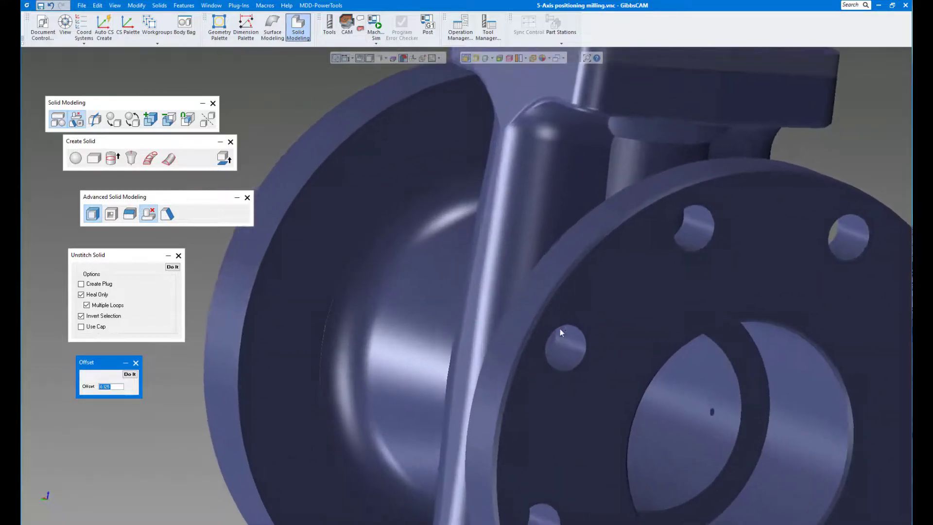
click(570, 273)
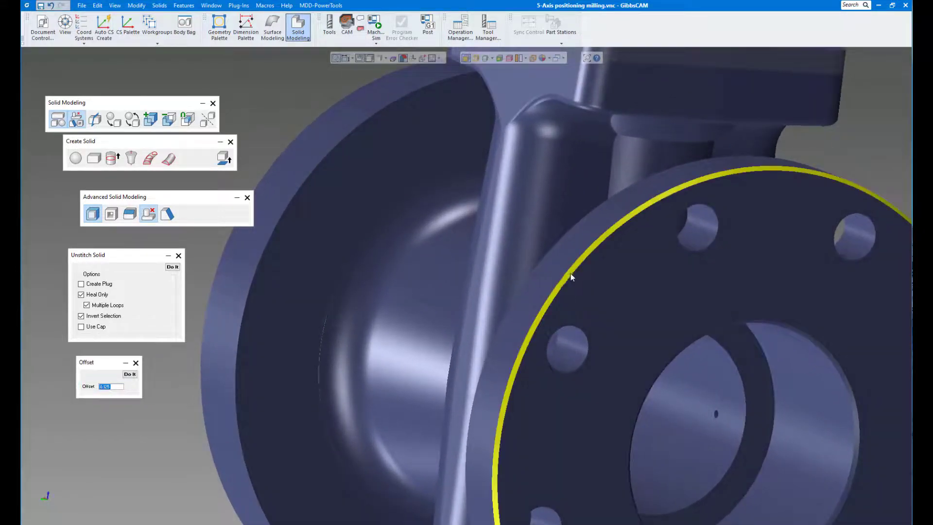
click(173, 266)
- Unstitch all eight bolt holes around the round flange's front face to close them
middle_drag(374, 306, 508, 320)
click(521, 311)
click(625, 210)
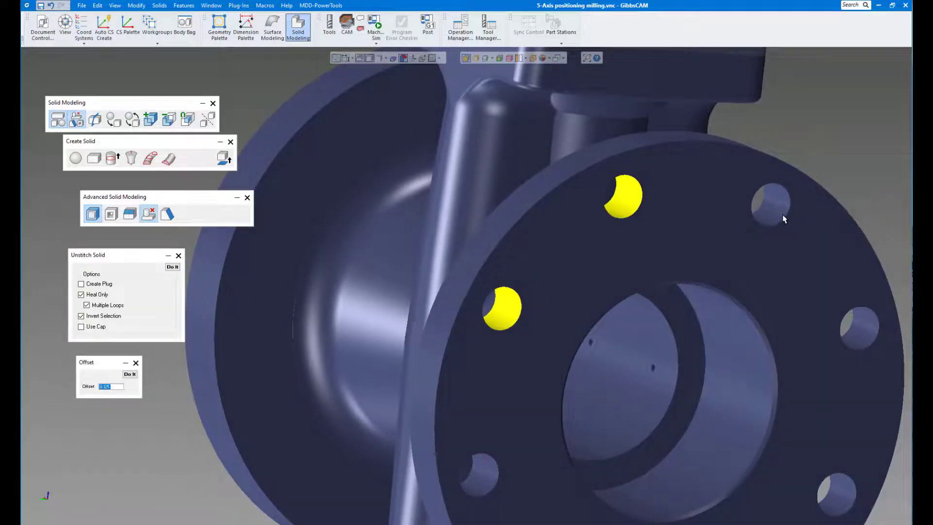
click(779, 216)
click(866, 335)
middle_drag(729, 403, 715, 265)
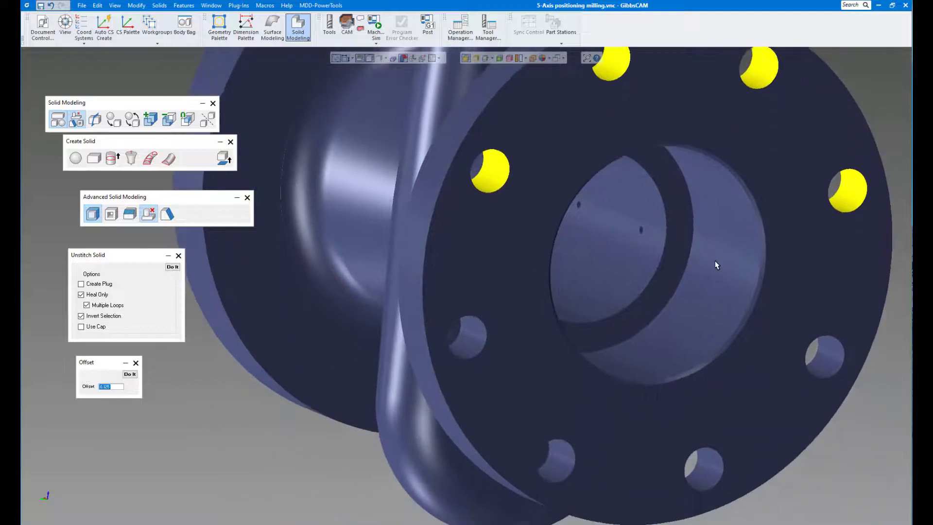
click(821, 357)
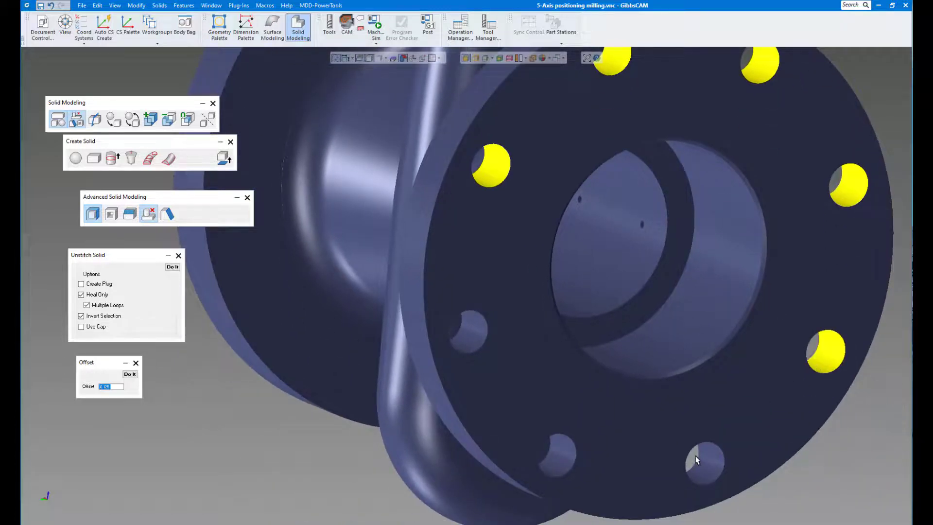
click(475, 347)
click(172, 267)
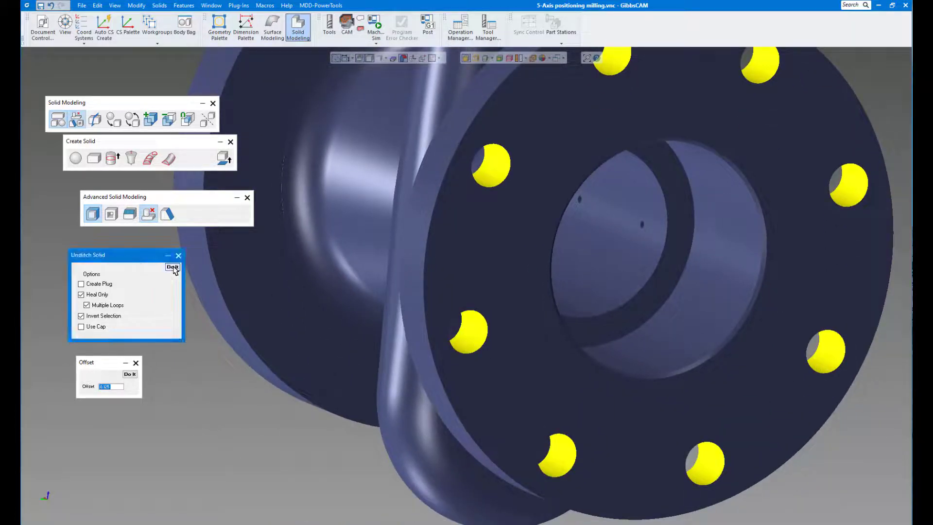
- Unstitch the flange's central counterbore, including its stepped shoulder, cylindrical wall and entry chamfer
middle_drag(540, 340, 570, 327)
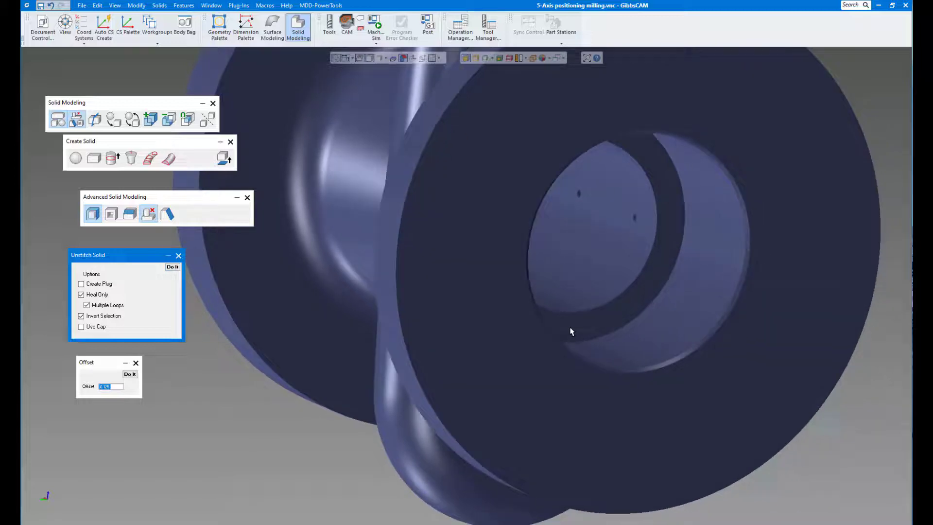
click(652, 288)
shift+click(690, 314)
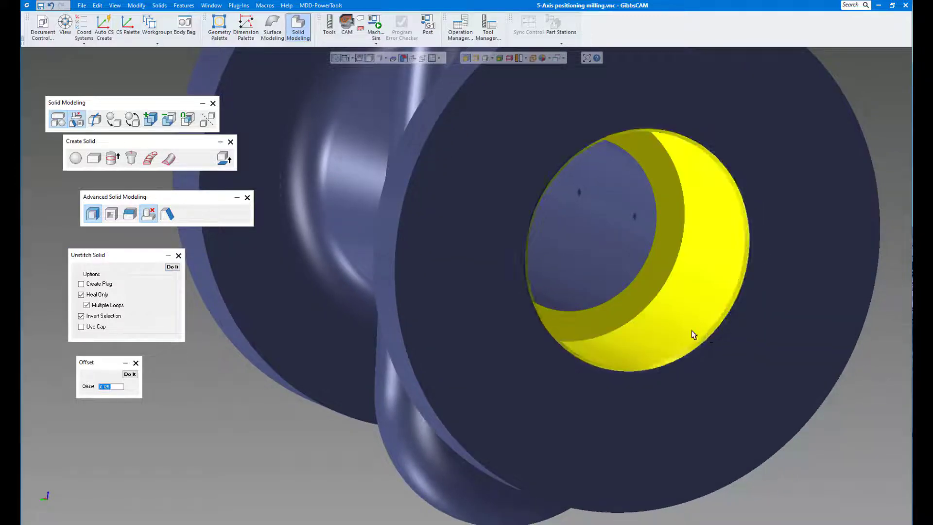
click(173, 267)
click(172, 267)
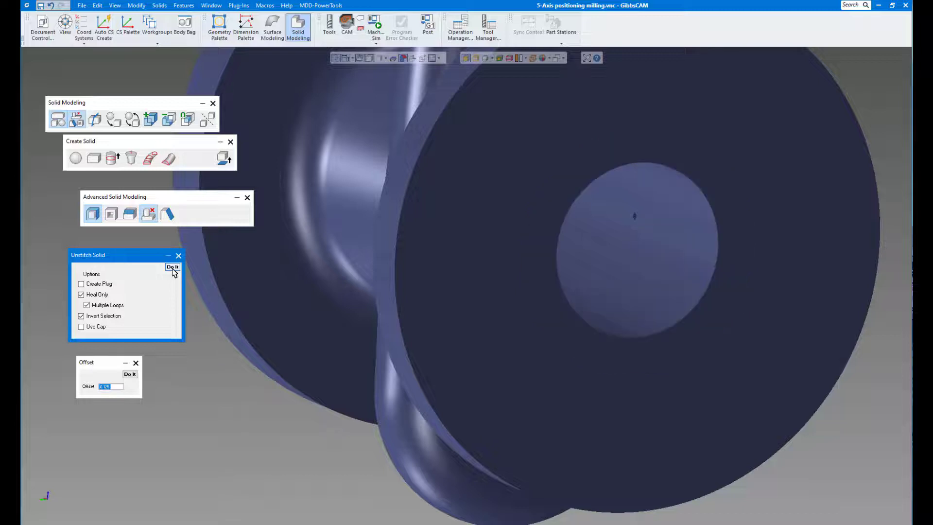
- Unstitch only the chamfer along the outer edge of the second round flange's back face
middle_drag(433, 311, 482, 323)
scroll(482, 322, up, 4)
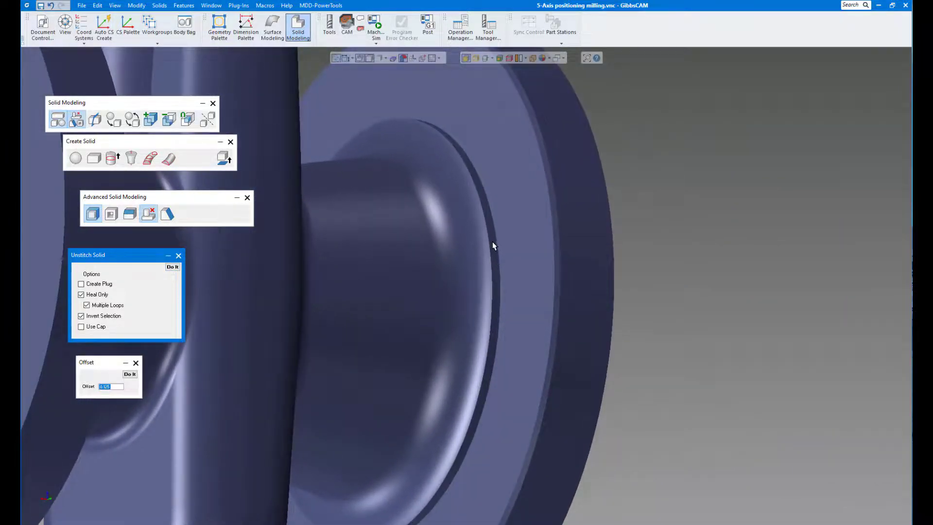
click(493, 243)
shift+click(510, 244)
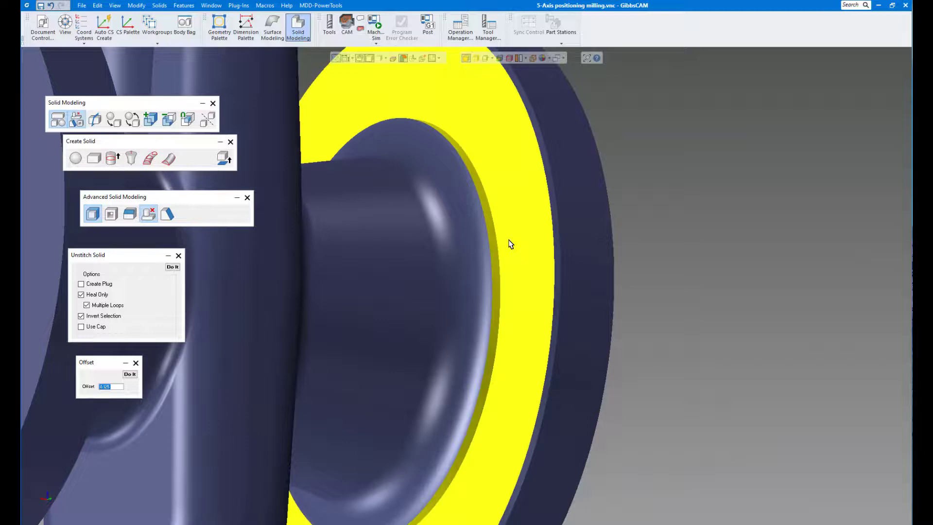
click(556, 221)
click(173, 267)
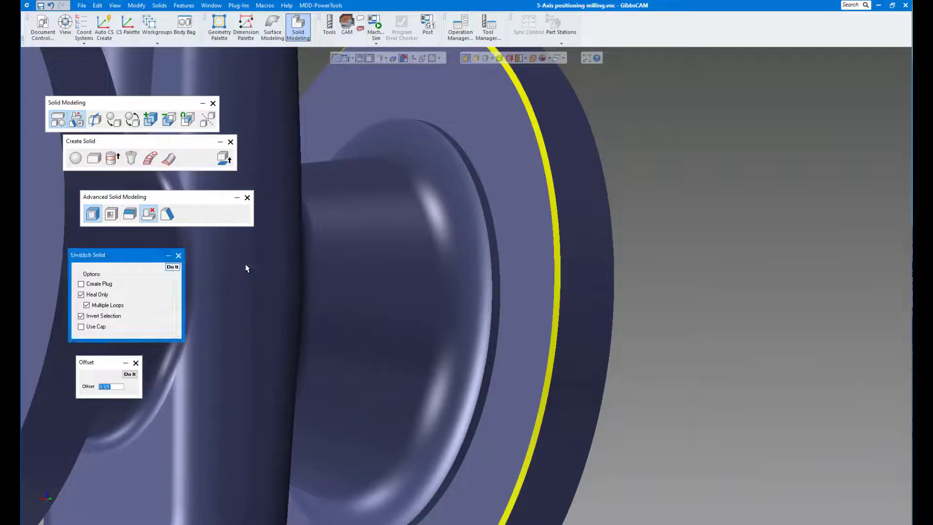
- Try to unstitch the second flange's back face together with the thin ring around its neck
click(492, 227)
shift+click(505, 217)
click(172, 267)
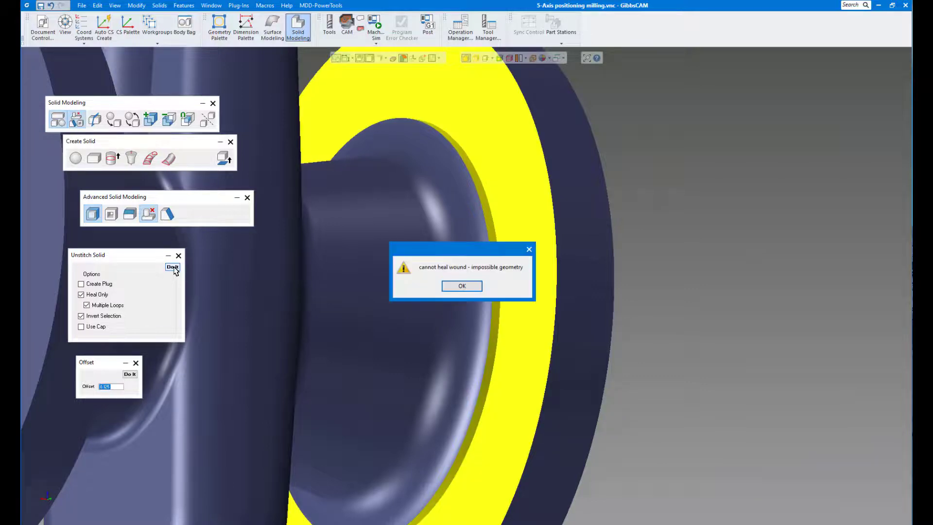
click(464, 287)
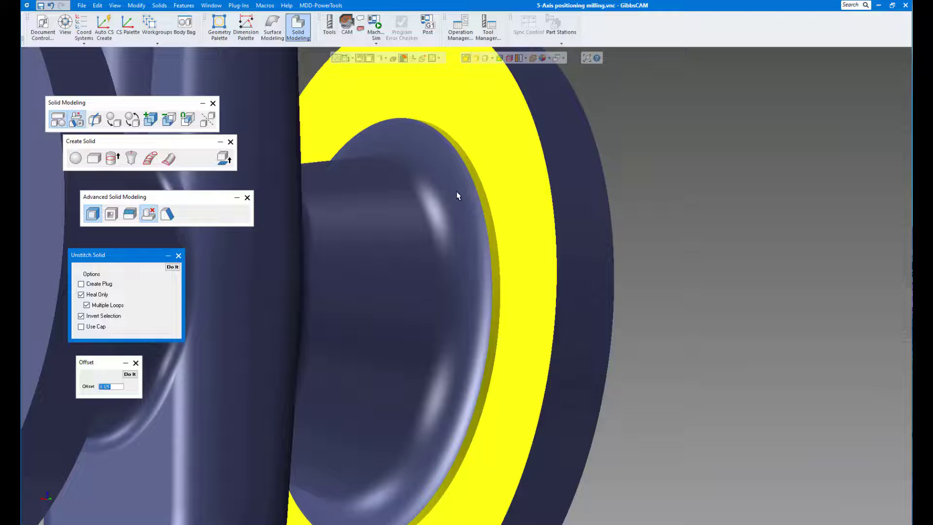
- Offset the second round flange's back face alone by 0.125, leaving the thin ring out of the selection
click(523, 192)
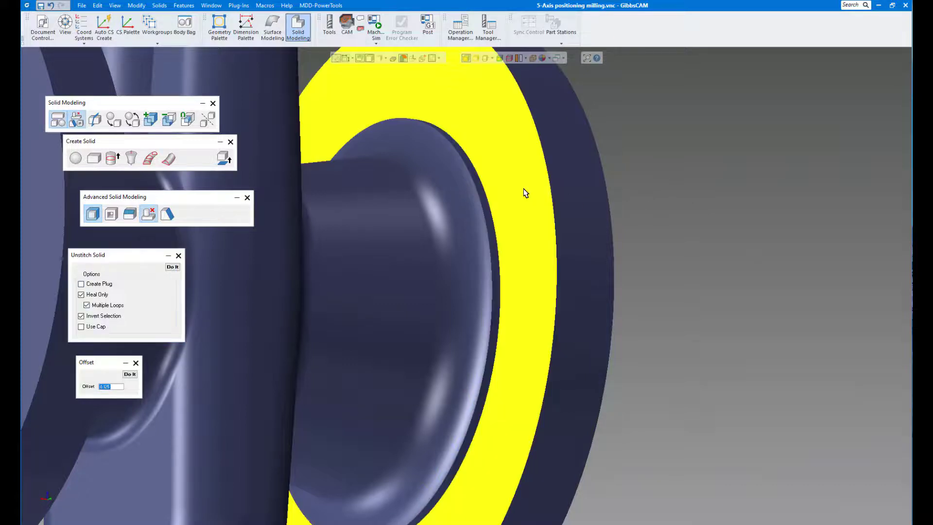
click(129, 375)
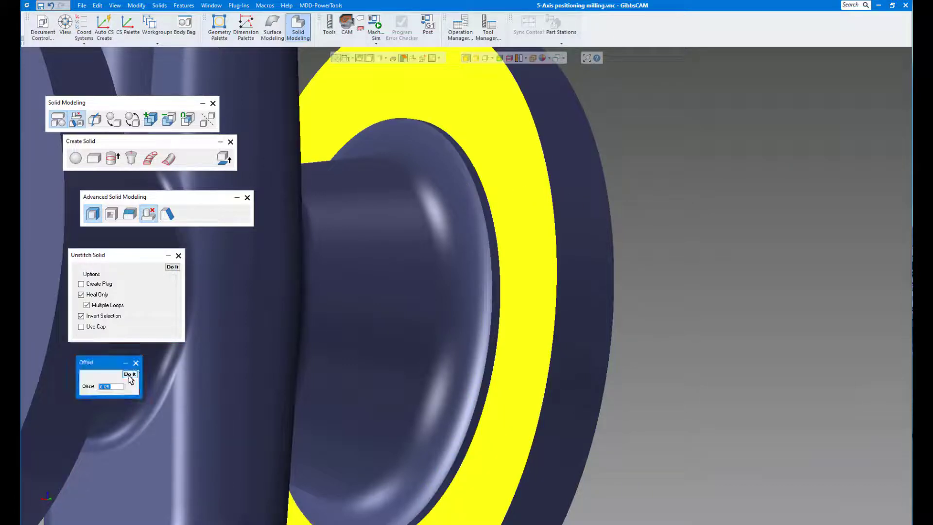
- Unstitch the stepped hole in one round boss on the valve body, including its small bore, cone and outer cylinder
middle_drag(633, 312, 521, 326)
scroll(644, 308, down, 6)
scroll(605, 323, up, 10)
scroll(521, 325, up, 3)
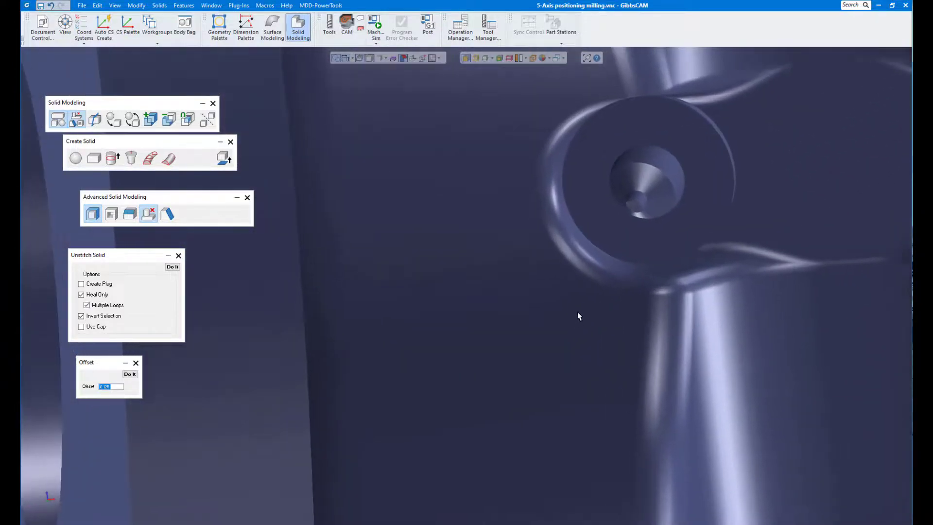
middle_drag(578, 311, 641, 311)
click(608, 254)
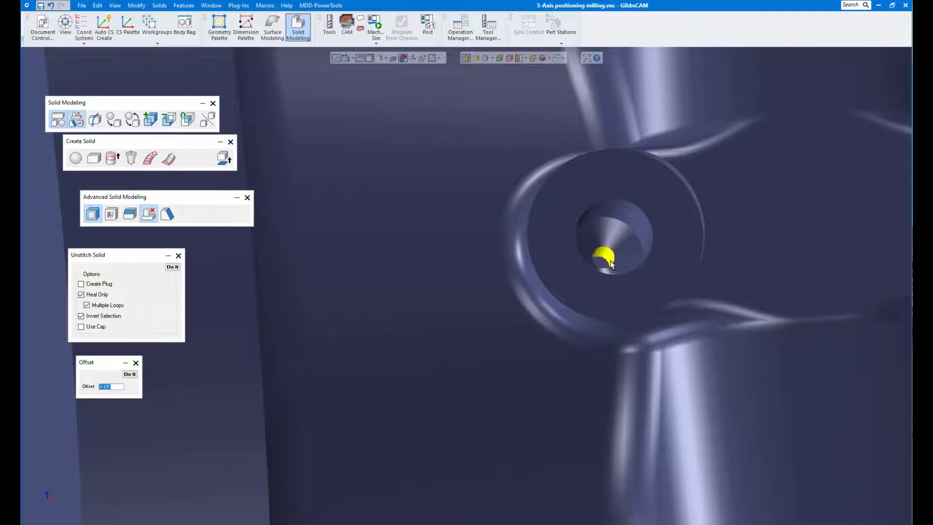
click(620, 248)
click(635, 221)
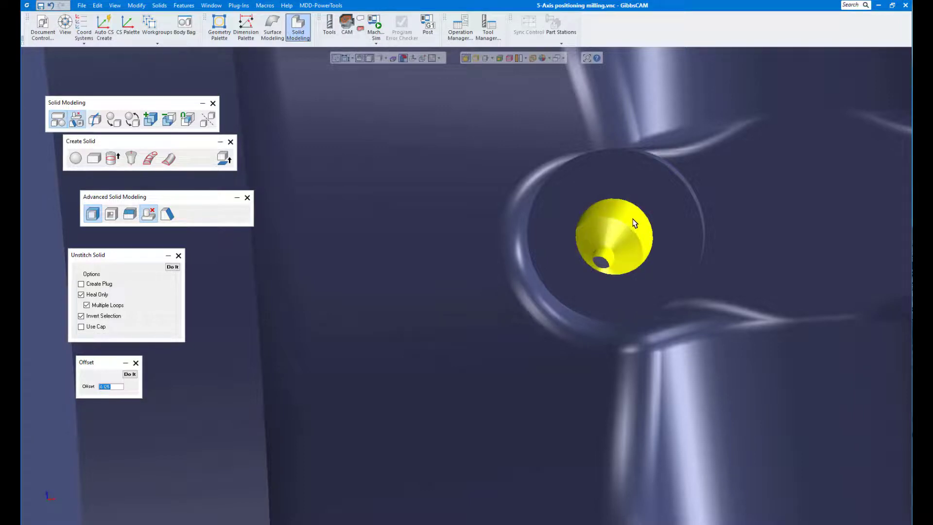
click(173, 267)
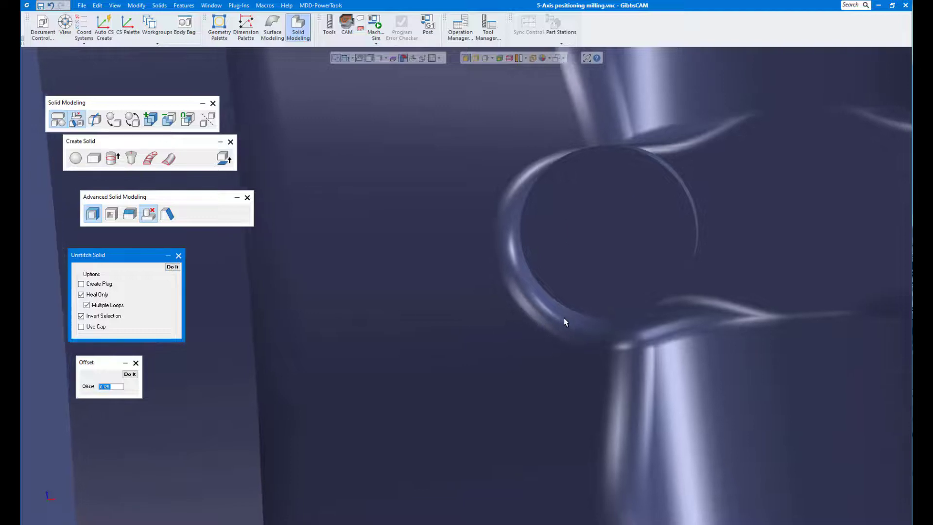
- Unstitch the matching small bore, cone and outer cylinder of the hole in the opposite round boss
middle_drag(563, 317, 583, 324)
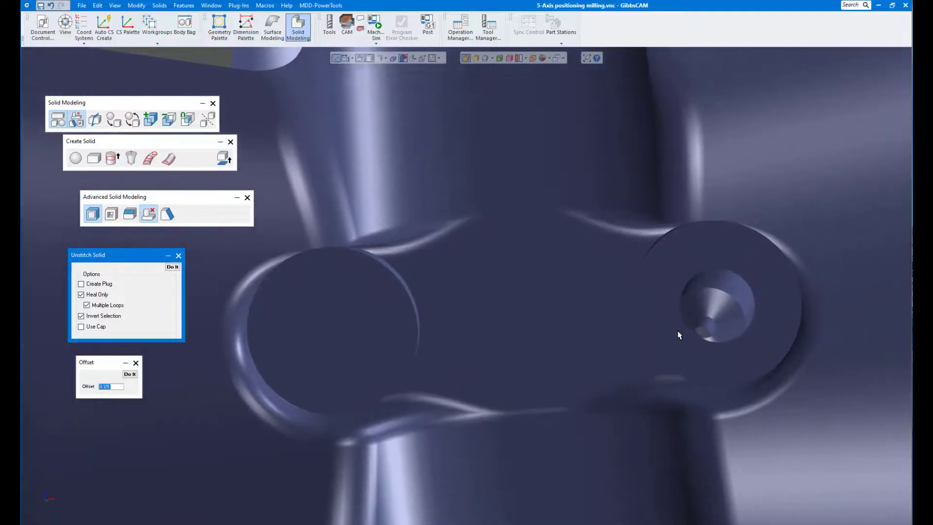
click(705, 325)
click(712, 313)
click(743, 301)
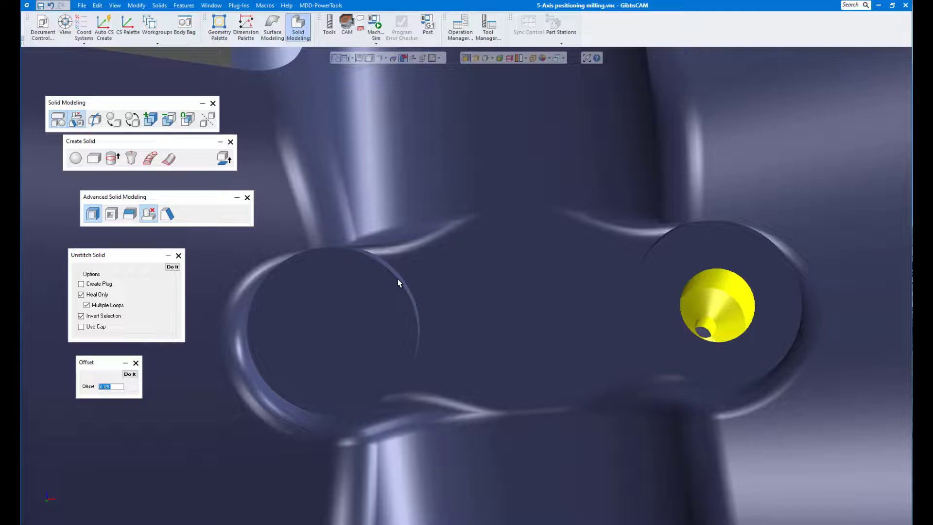
click(173, 267)
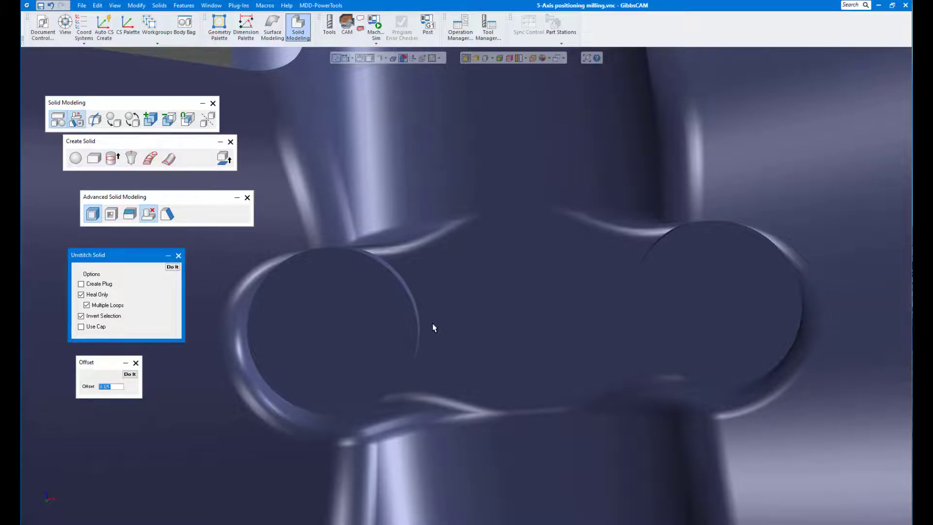
- Unstitch the thin edge strip of one boss on the crossbar pad, followed by its recessed round face and curved side wall together
mouse_move(433, 323)
middle_down()
mouse_move(396, 326)
mouse_move(399, 316)
mouse_move(447, 335)
mouse_move(532, 226)
middle_up()
scroll(396, 325, up, 3)
click(399, 316)
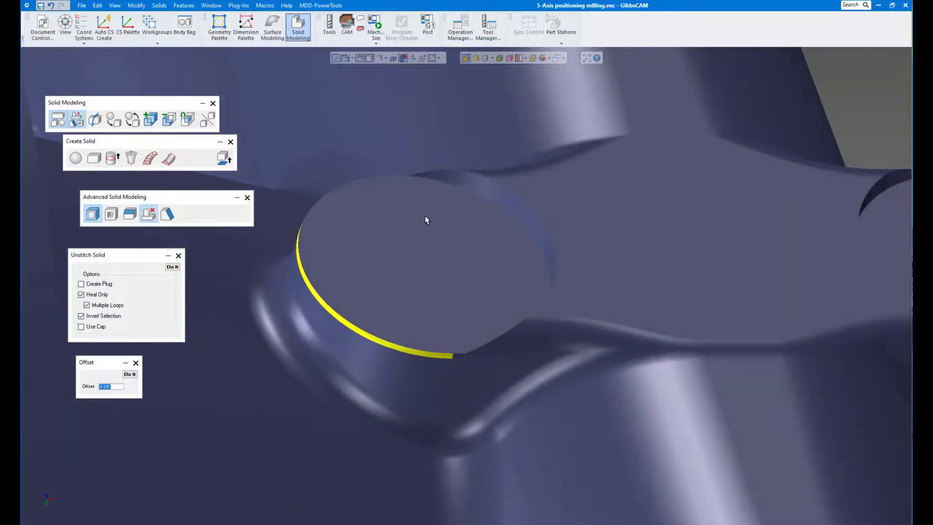
middle_drag(384, 238, 171, 280)
click(172, 268)
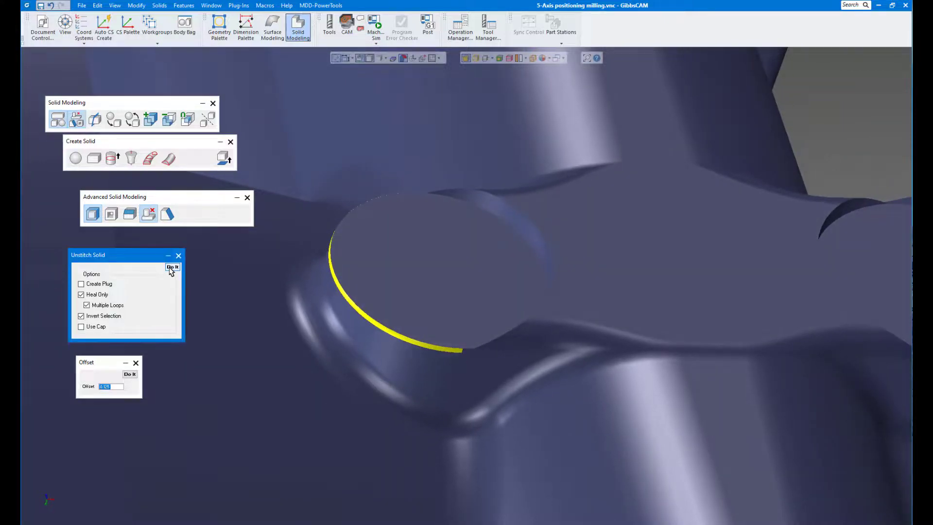
click(172, 268)
click(467, 309)
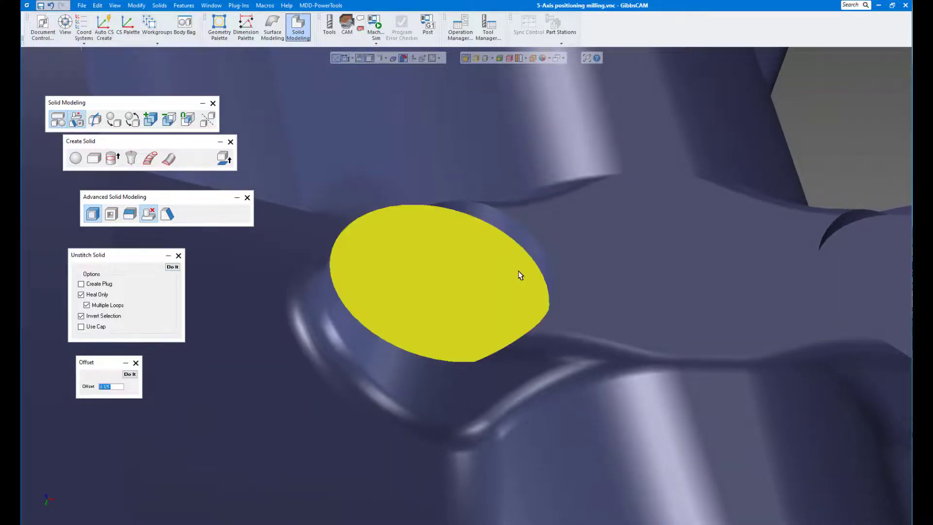
click(532, 246)
click(174, 267)
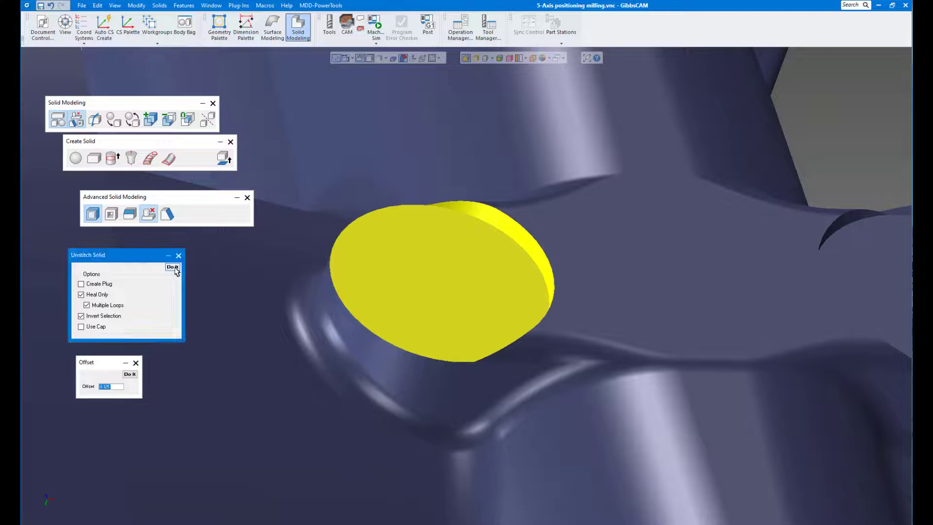
scroll(404, 313, down, 2)
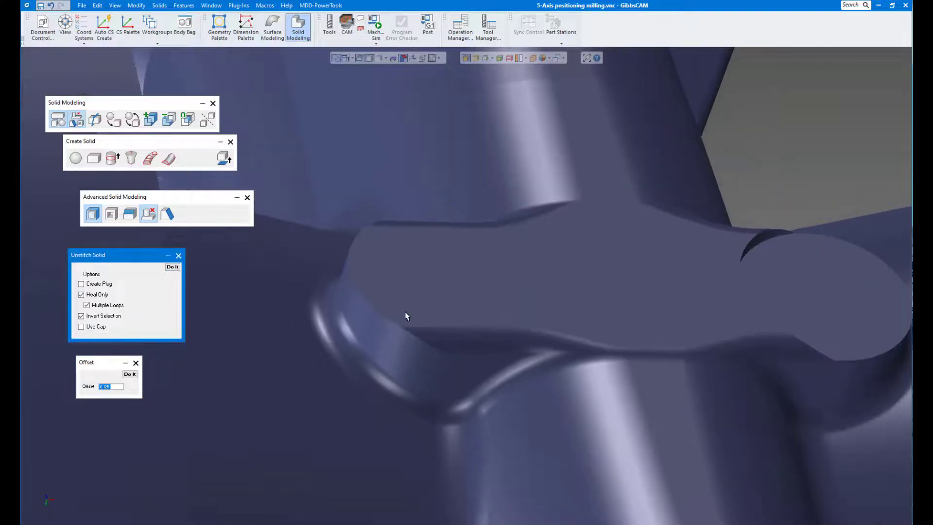
- Unstitch the edge strip of the boss at the pad's other end, followed by its recessed round face and side wall
middle_drag(404, 313, 666, 425)
click(667, 427)
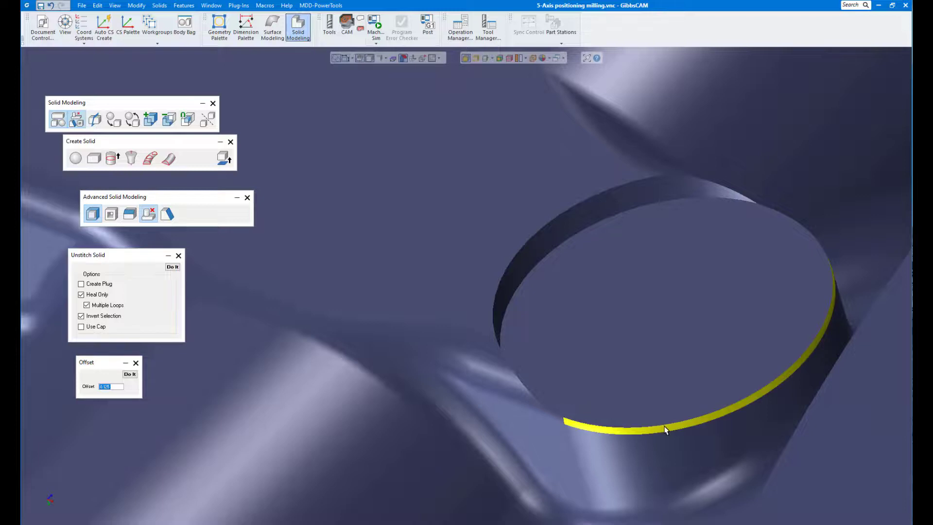
click(172, 267)
click(617, 334)
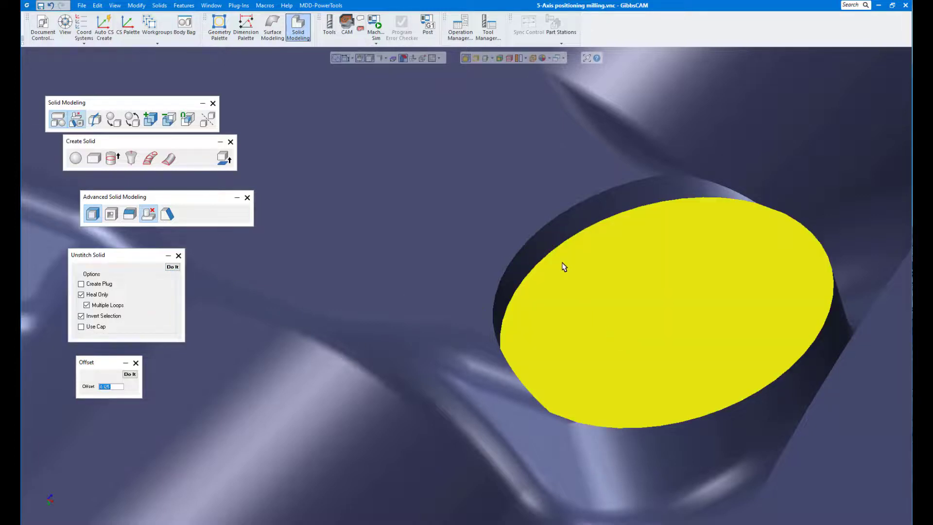
click(550, 246)
click(172, 267)
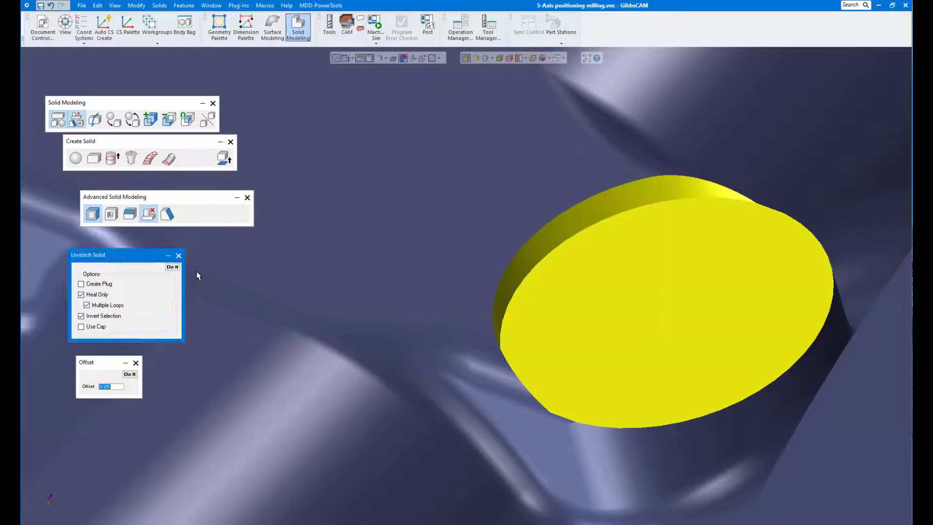
scroll(350, 322, down, 10)
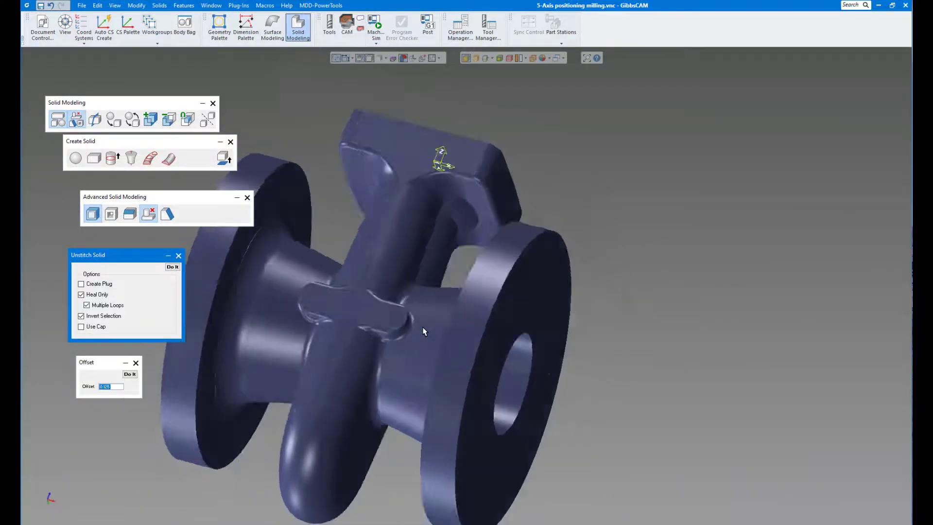
- Offset the outer end face of each of the two round flanges by 0.125, one flange at a time
middle_drag(423, 327, 390, 258)
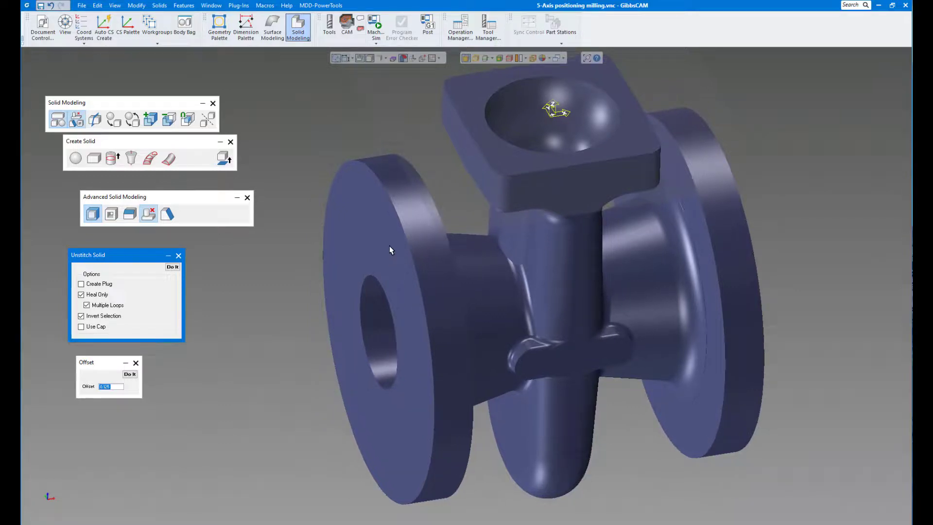
click(357, 254)
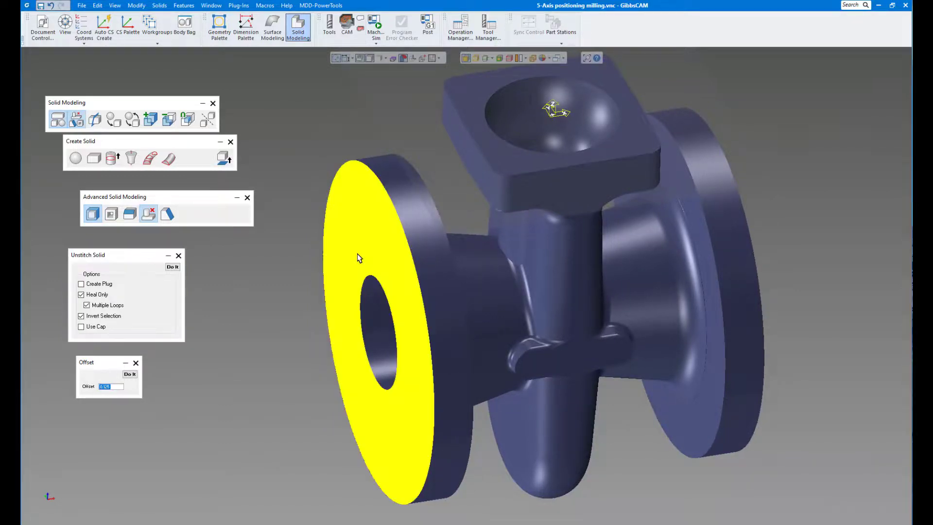
click(138, 384)
click(215, 327)
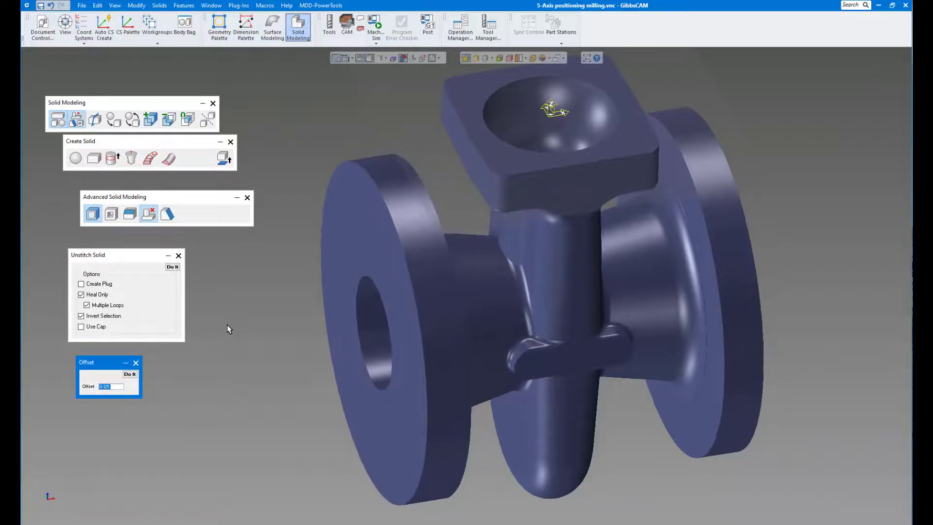
middle_drag(227, 325, 671, 269)
click(671, 269)
click(130, 374)
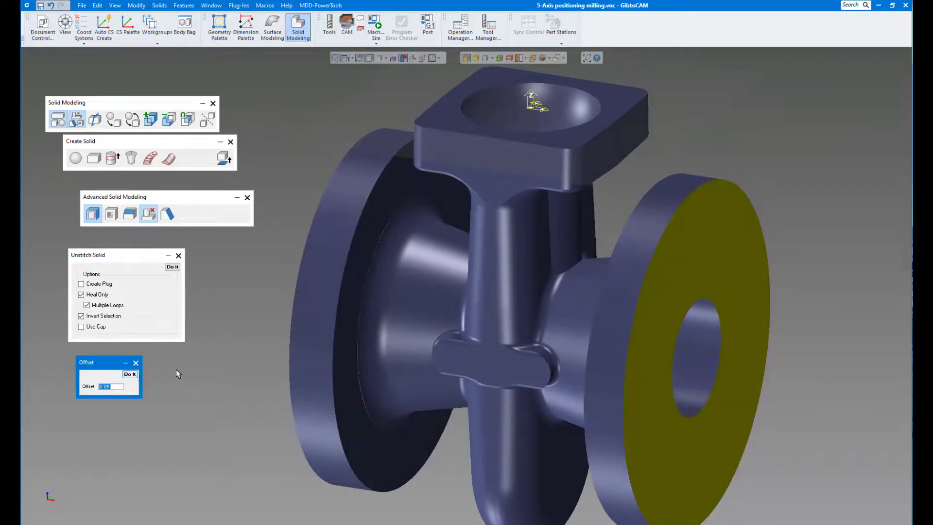
- Offset the upper face of the square flange by 0.125 and close the solid modeling tools
scroll(485, 292, up, 5)
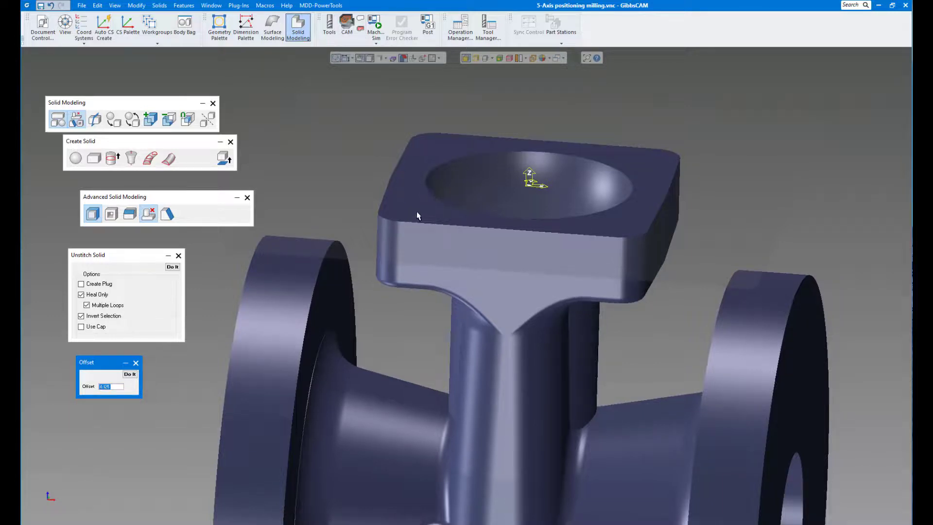
click(418, 213)
click(130, 374)
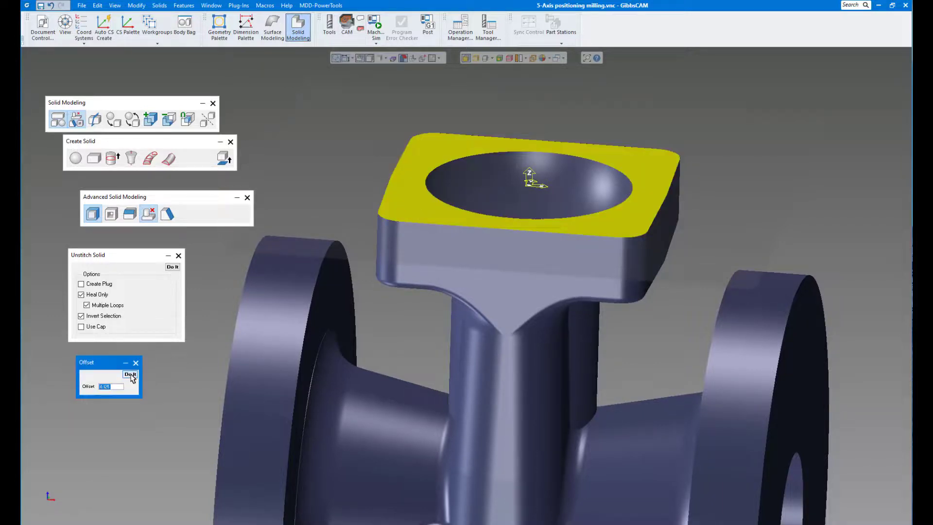
click(309, 203)
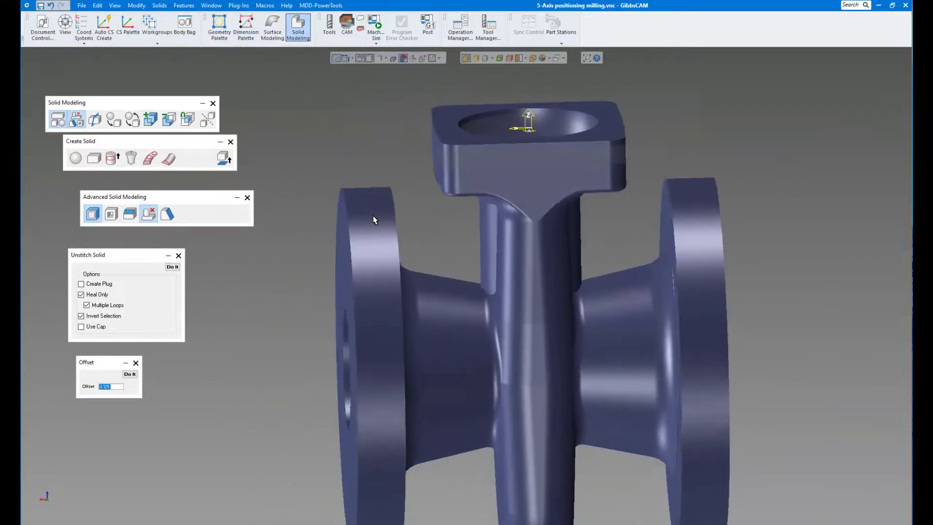
click(212, 104)
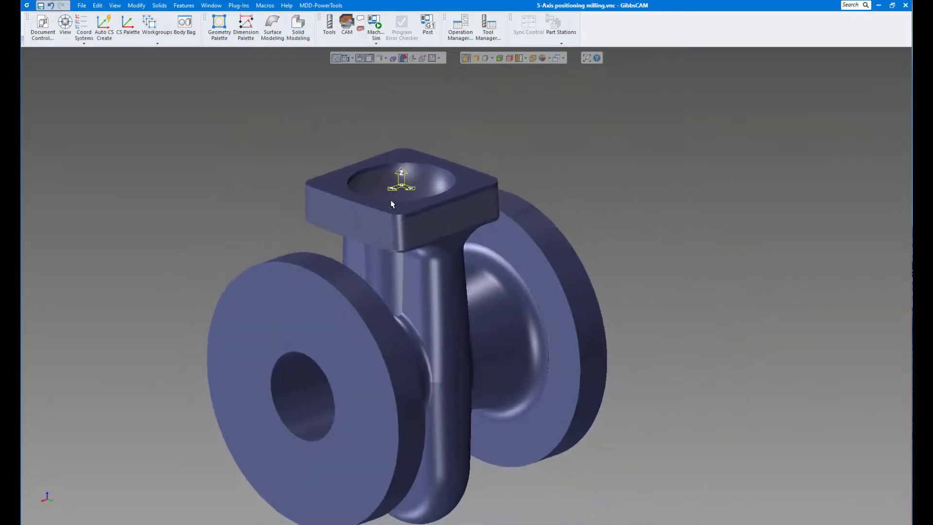
click(54, 516)
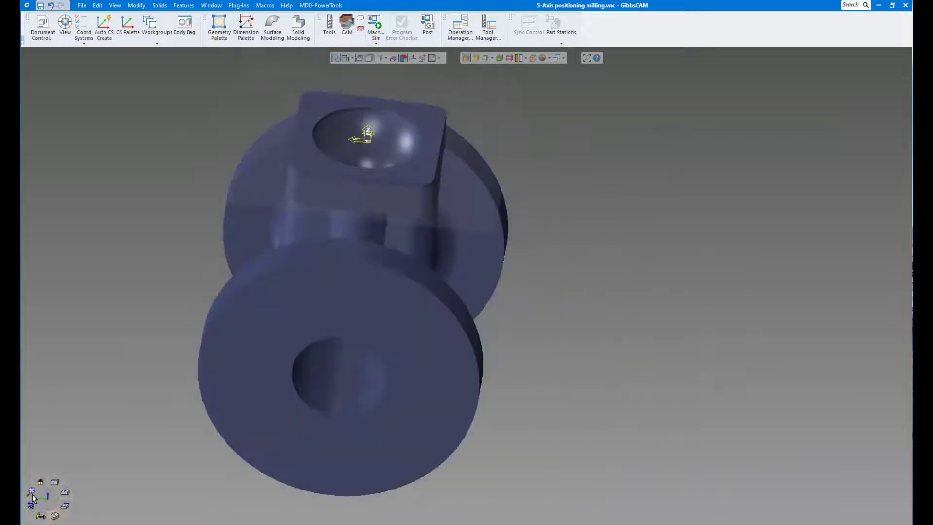
click(29, 491)
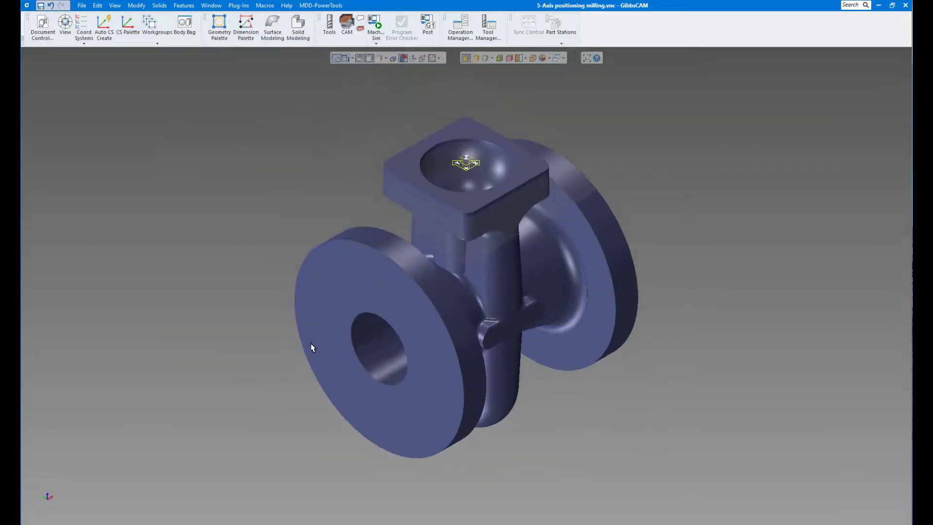
scroll(312, 349, up, 2)
middle_drag(382, 332, 316, 396)
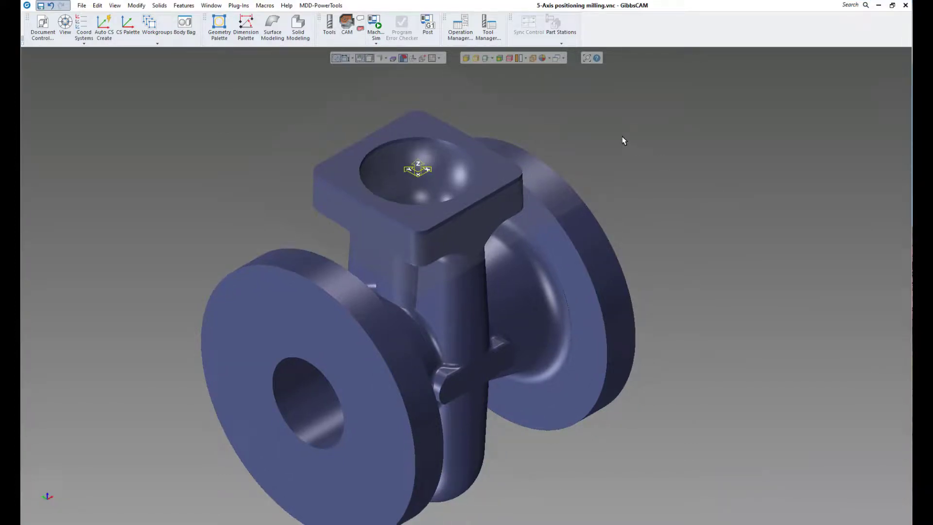
click(568, 132)
scroll(490, 114, down, 1)
scroll(489, 113, up, 1)
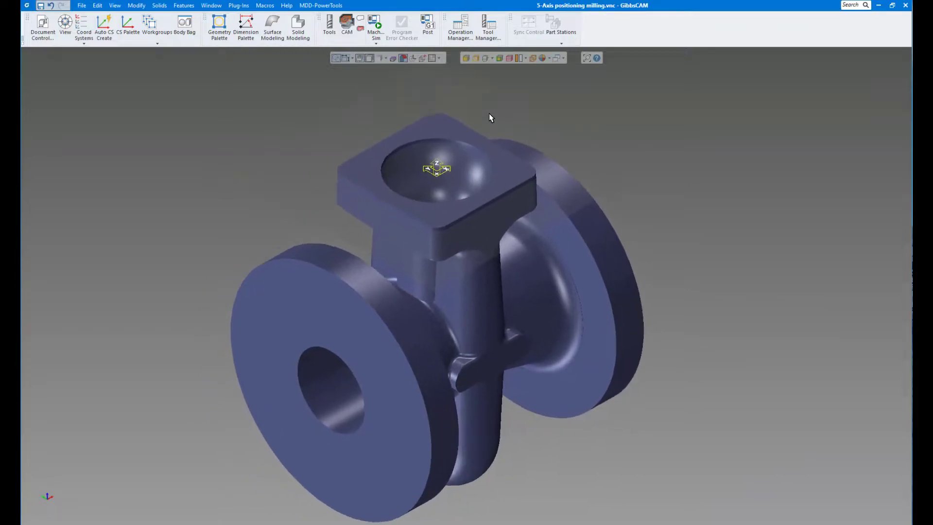
- Take the stored solid out of the Body Bag to overlay it on the simplified valve, and put a solid back in the bag
click(183, 27)
double_click(474, 184)
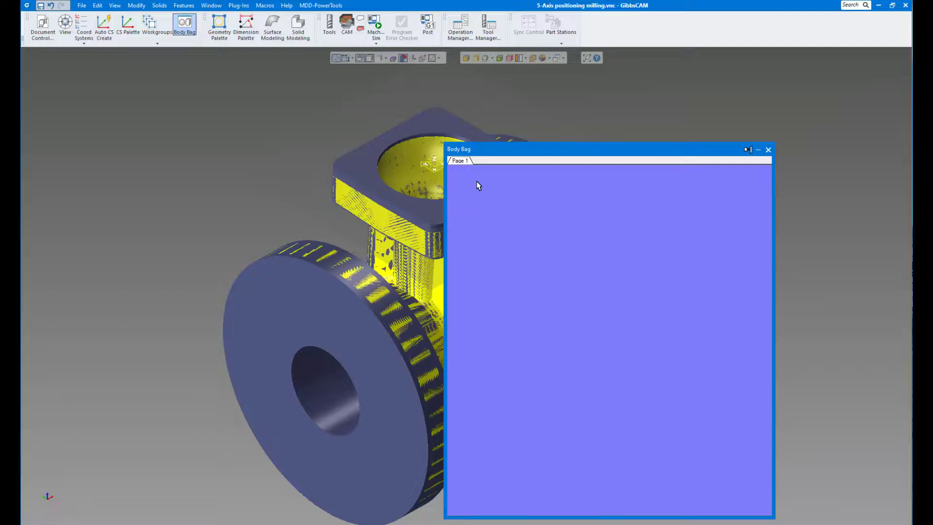
drag(626, 284, 625, 284)
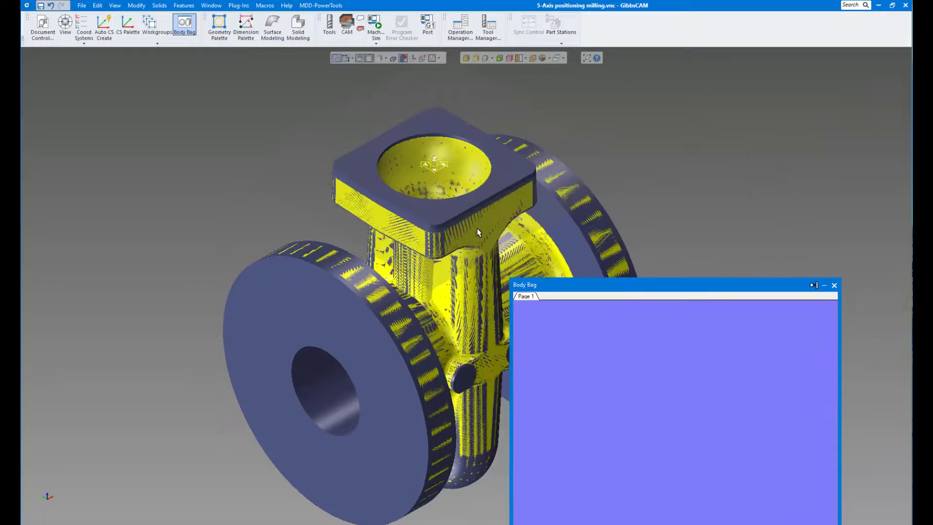
middle_drag(477, 229, 465, 220)
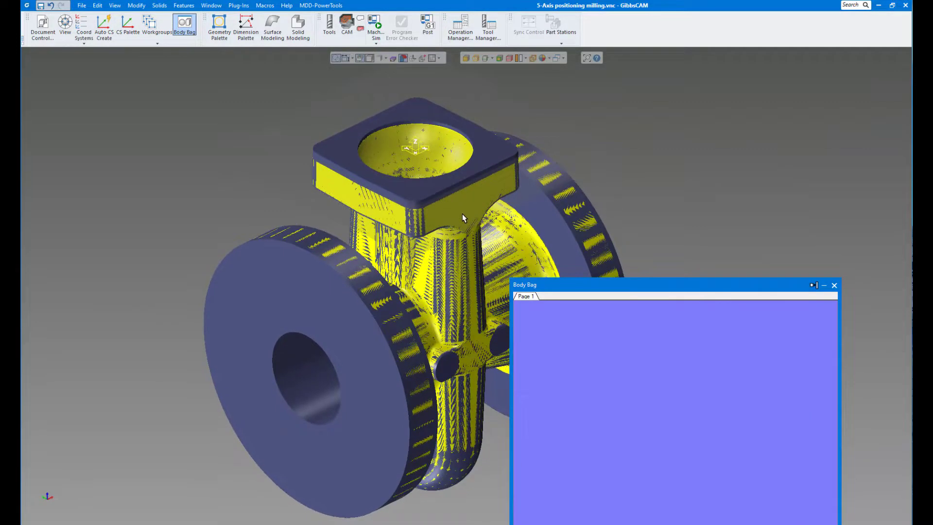
double_click(462, 214)
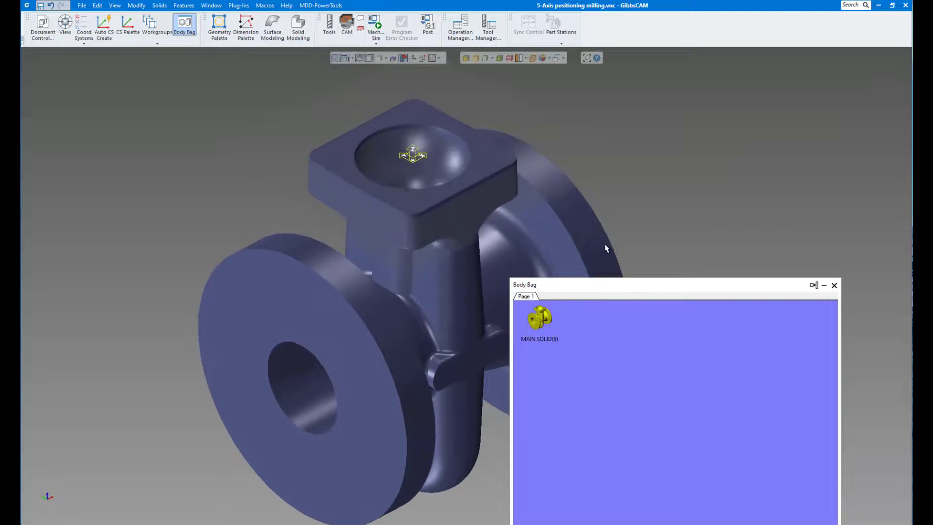
click(649, 223)
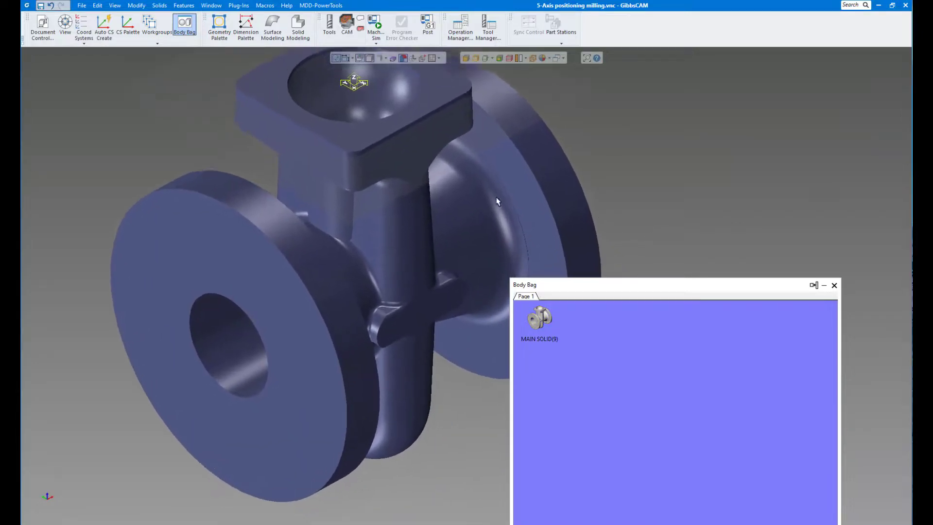
click(833, 286)
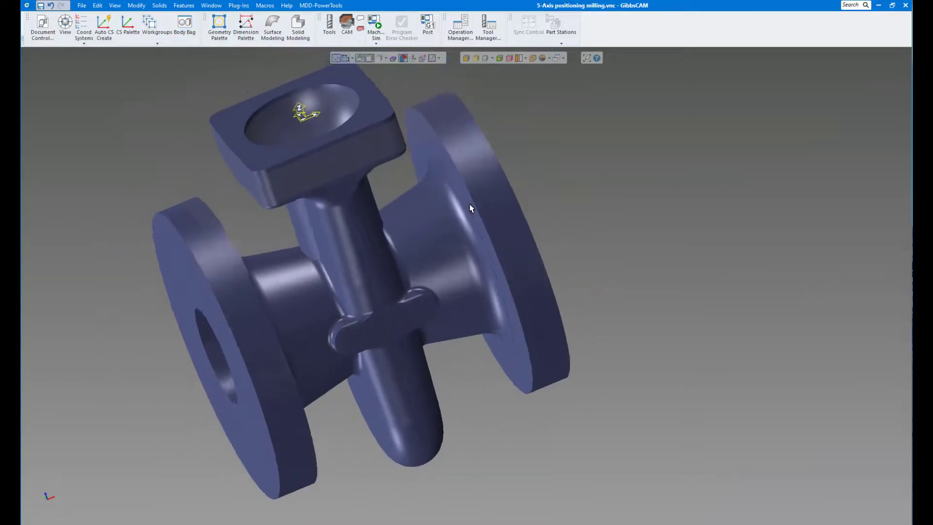
- Set the user color of the whole valve solid to bright green
click(451, 194)
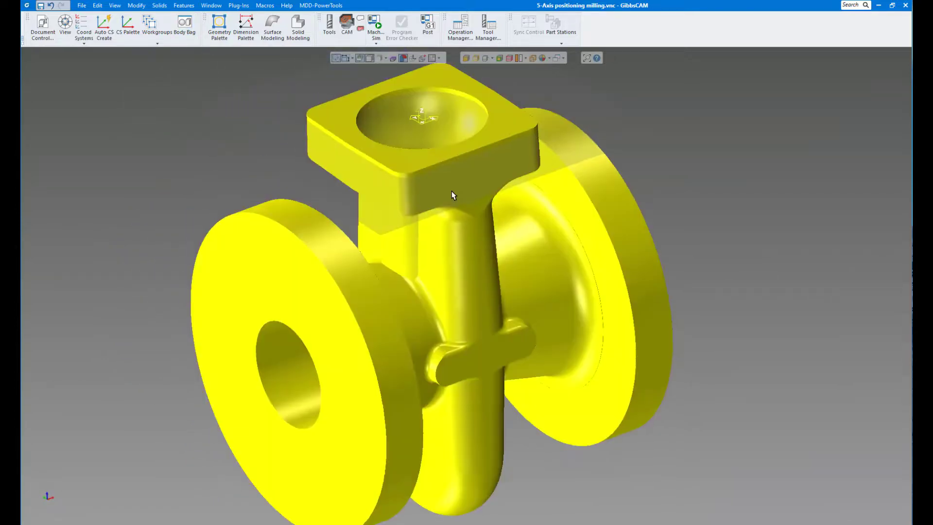
right_click(439, 189)
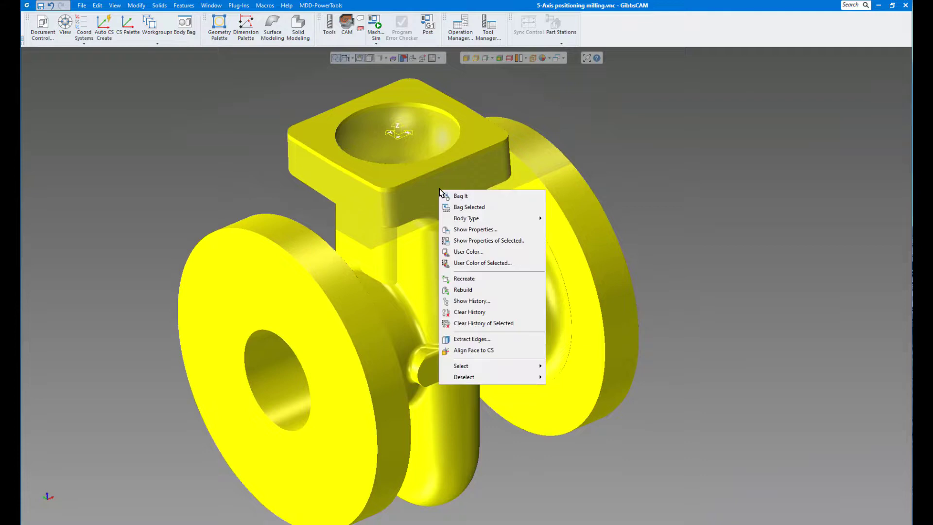
click(476, 263)
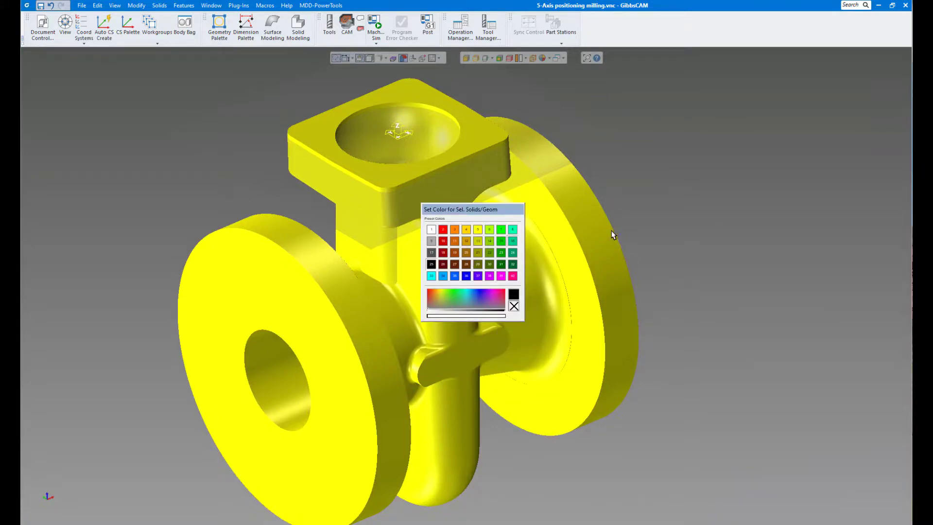
click(503, 233)
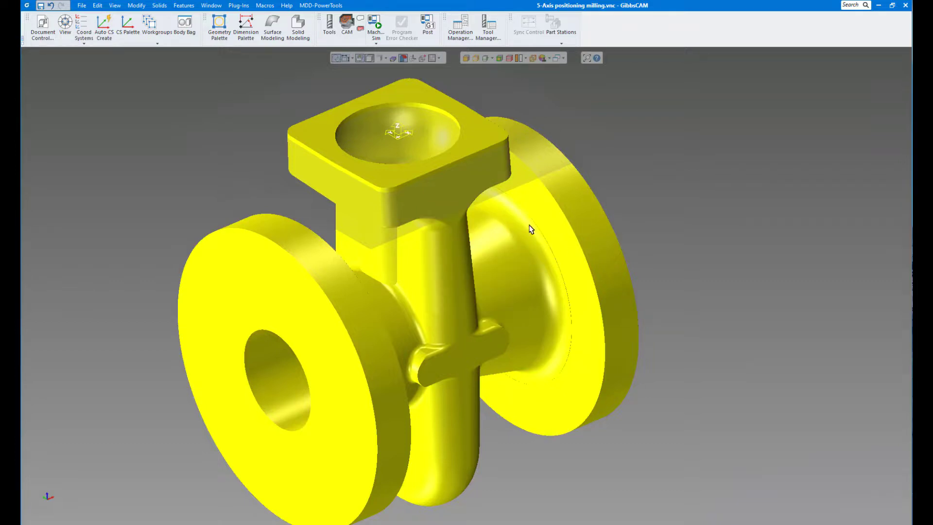
click(647, 203)
- Change the valve solid's user color to black and deselect it
right_click(489, 226)
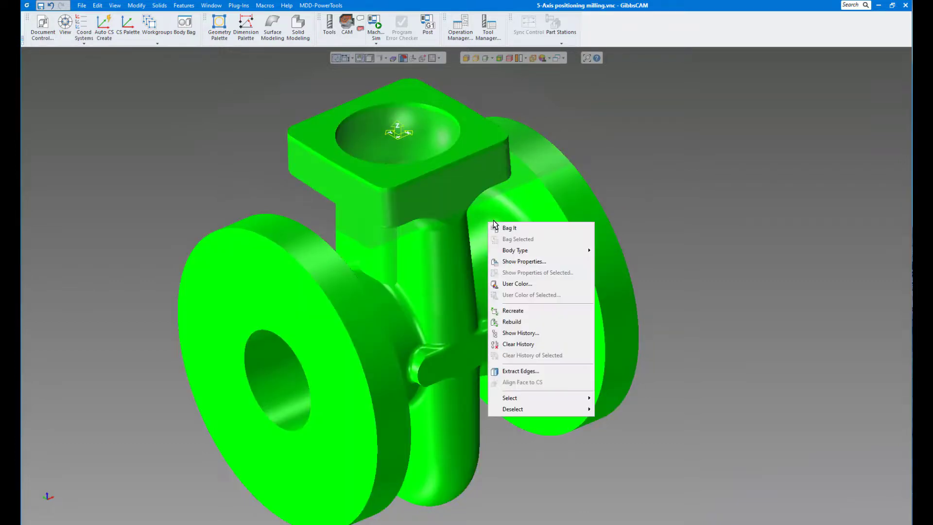
click(551, 224)
right_click(543, 216)
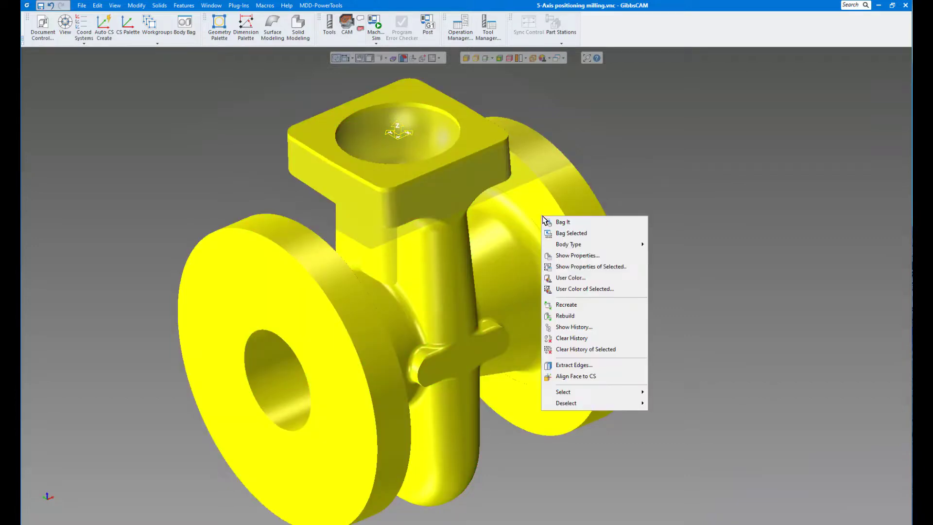
click(564, 288)
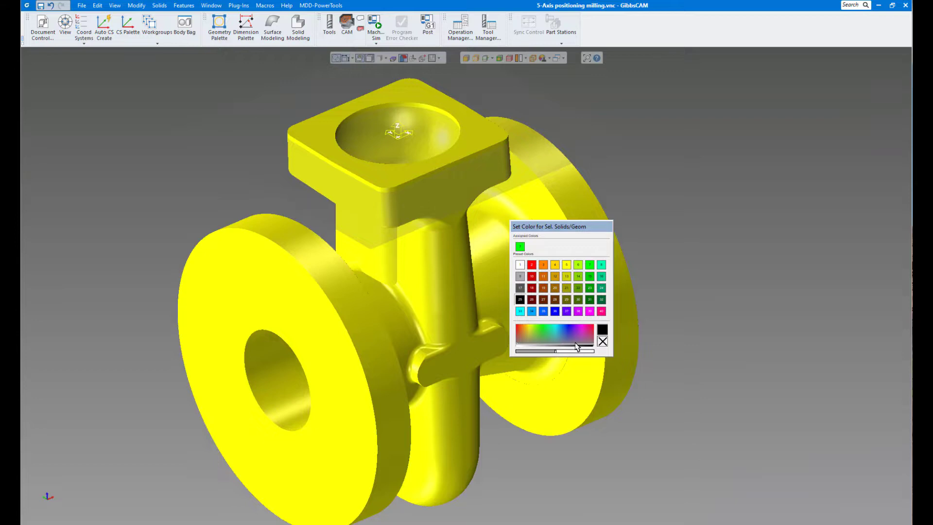
click(602, 332)
click(692, 241)
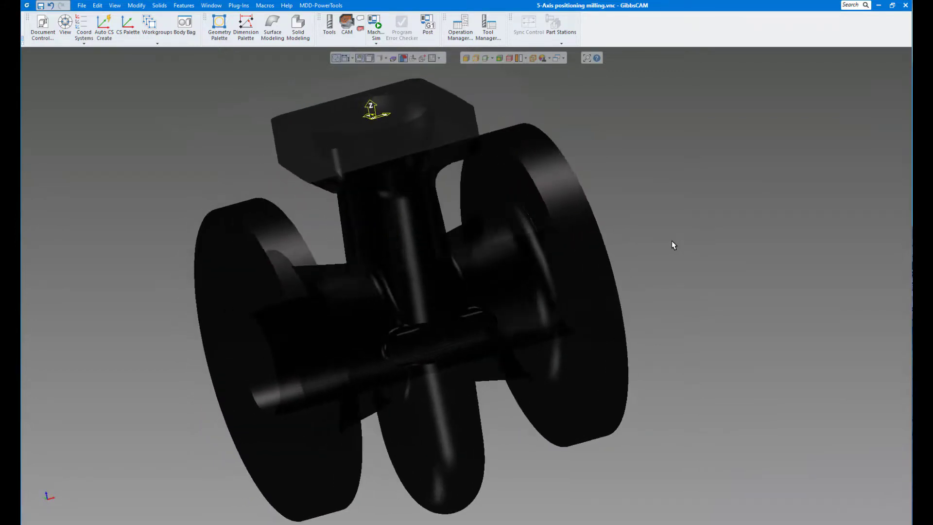
- Set the user color of the selected simplified valve solid to the lime green preset 6
right_click(569, 250)
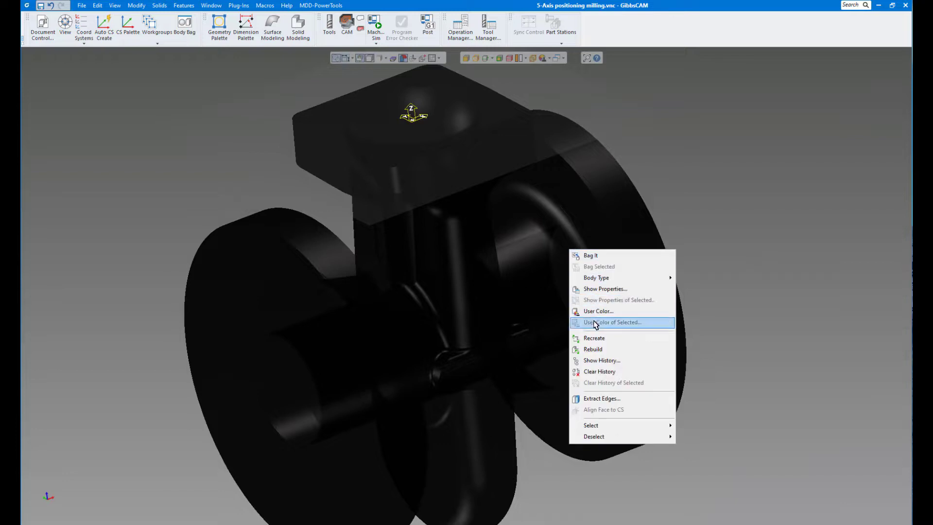
click(573, 249)
right_click(573, 248)
click(602, 323)
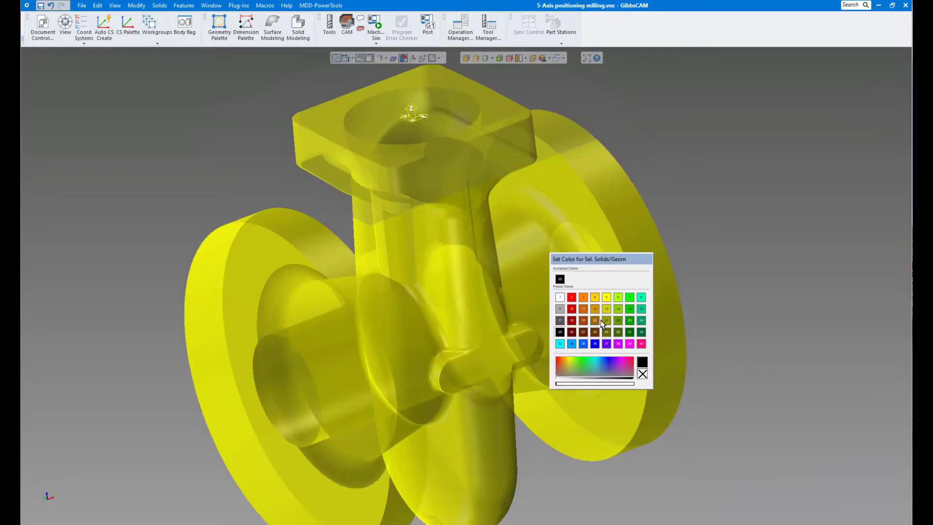
click(619, 297)
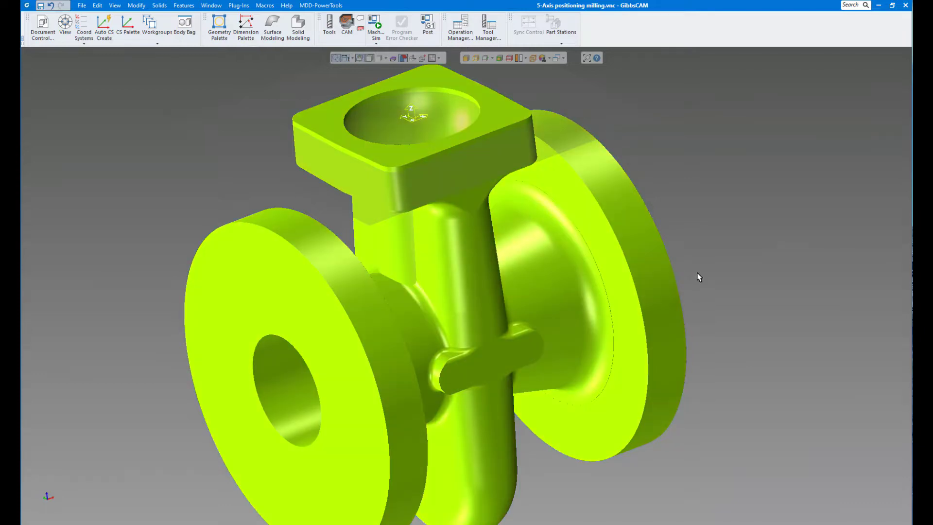
- Reselect the simplified valve solid and make it semi-transparent in its user color settings, using the lime green preset 6
right_click(615, 278)
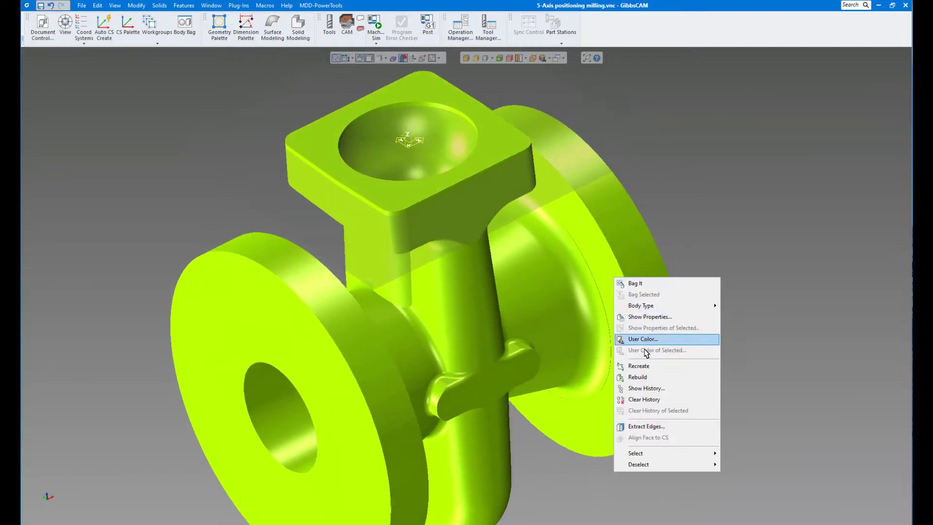
click(593, 271)
right_click(604, 280)
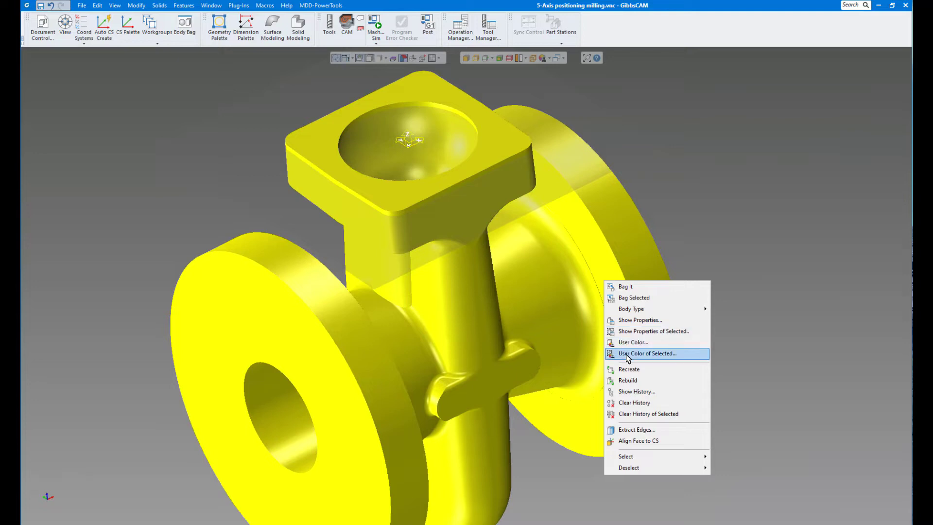
click(626, 353)
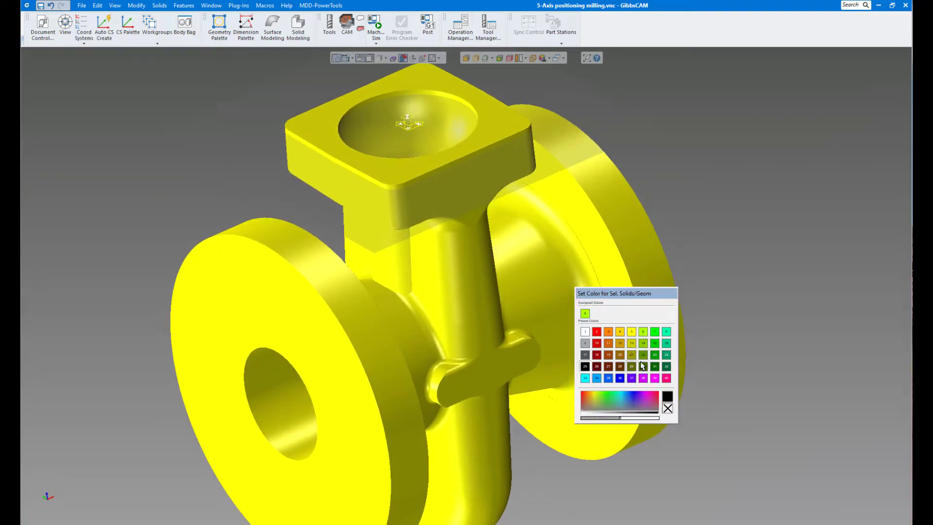
click(643, 331)
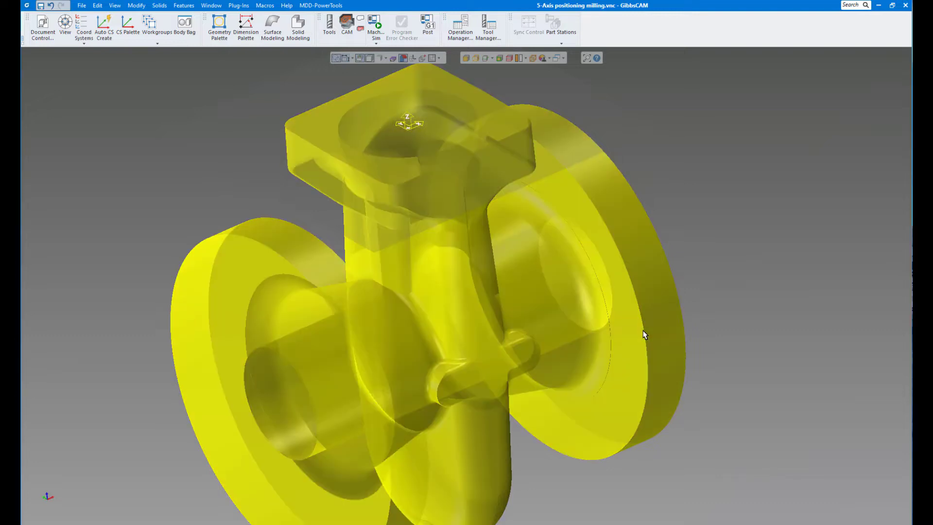
- Take MAIN SOLID out of the Body Bag to overlay it on the translucent simplified valve, and close the bag
scroll(725, 292, down, 3)
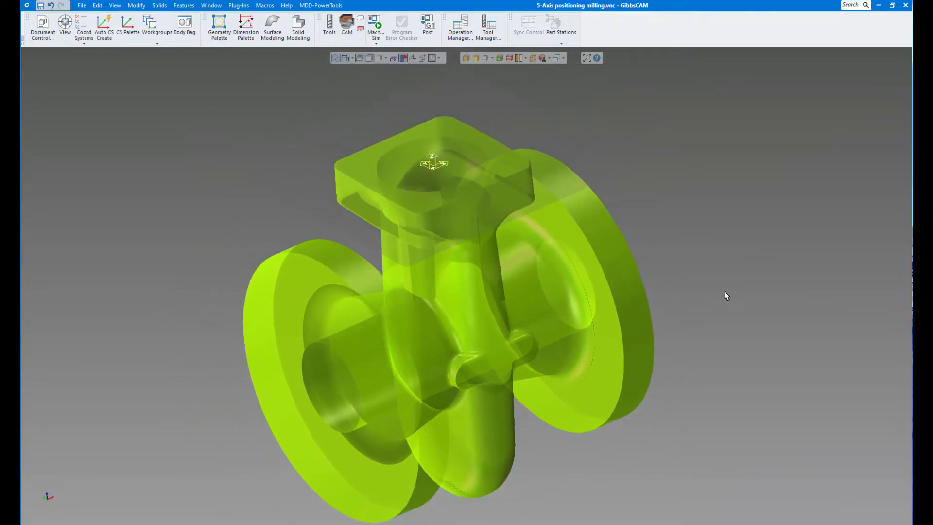
click(183, 27)
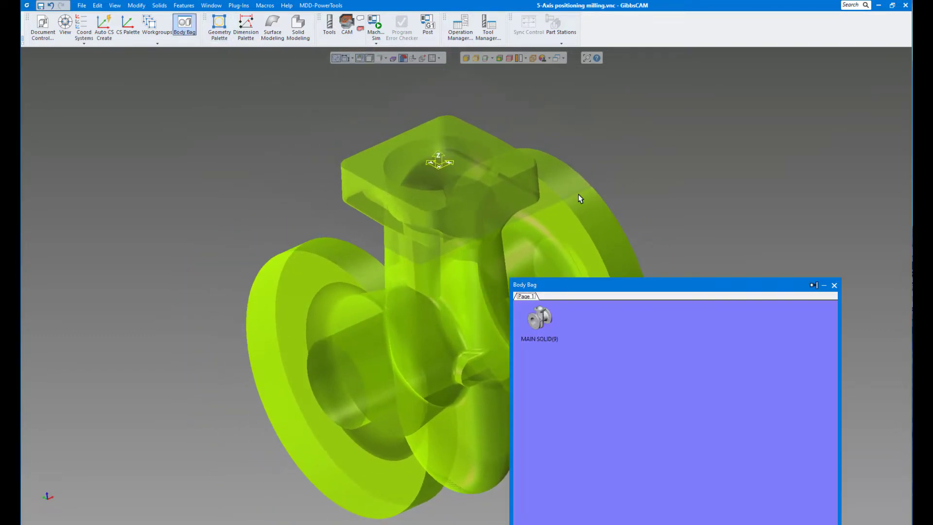
double_click(540, 318)
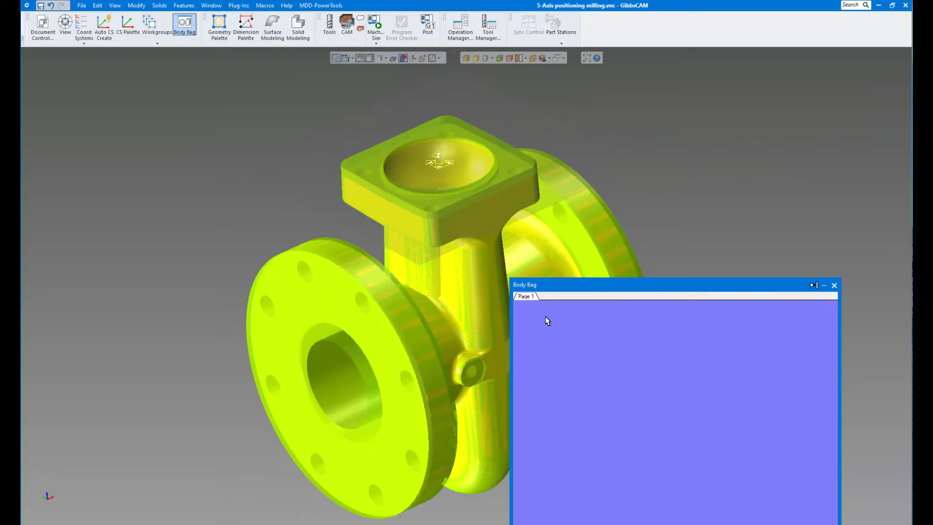
click(834, 285)
scroll(759, 195, up, 3)
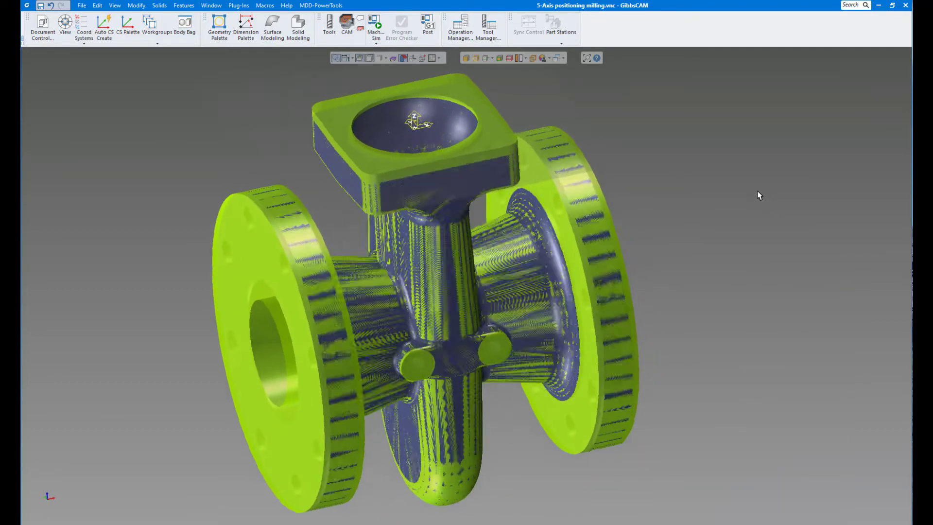